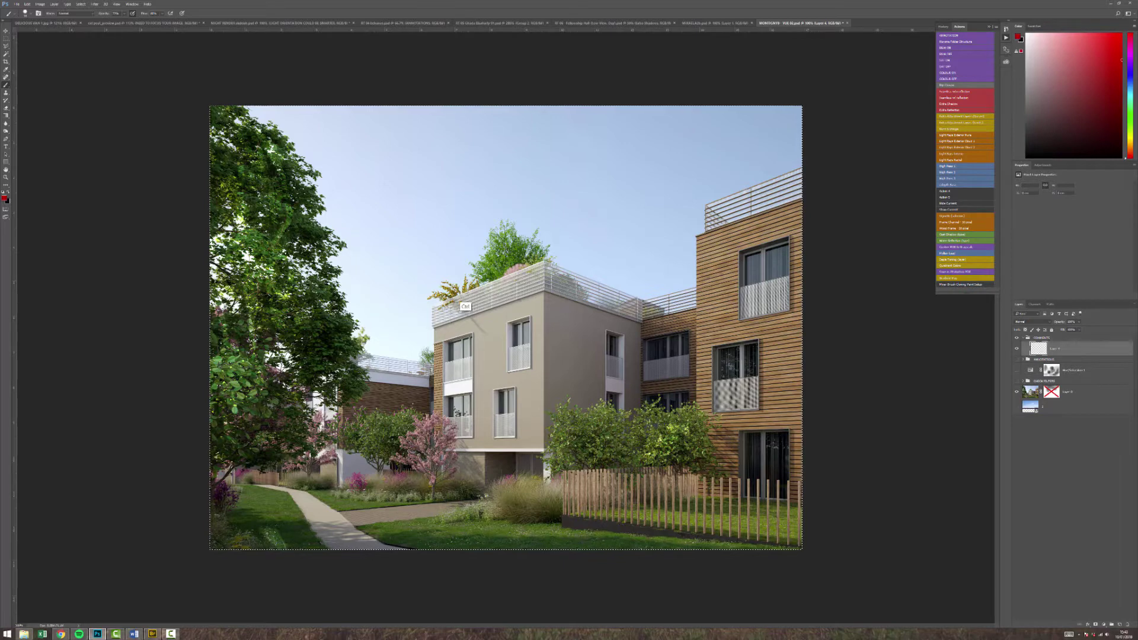
Clear the selection, enlarge the brush and paint the large tree and the foreground lawn and path solid red
{"action": "key", "text": "ctrl+d"}
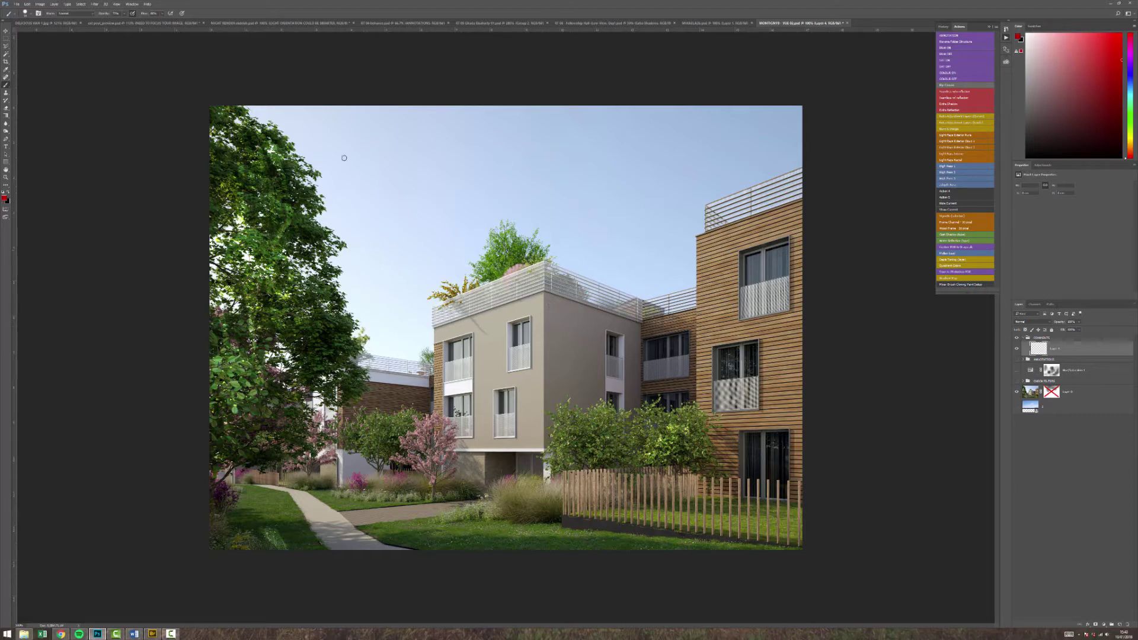
{"action": "left_click_drag", "start_coordinate": [470, 330], "coordinate": [509, 327]}
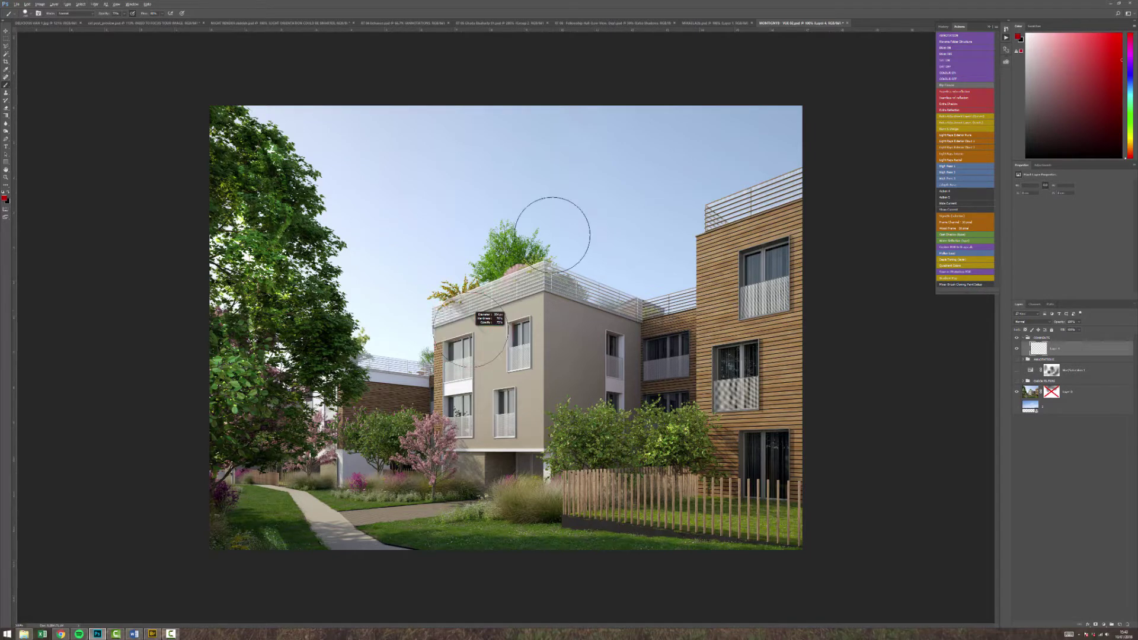
{"action": "mouse_move", "coordinate": [336, 237]}
{"action": "left_mouse_down"}
{"action": "mouse_move", "coordinate": [237, 183]}
{"action": "mouse_move", "coordinate": [270, 296]}
{"action": "mouse_move", "coordinate": [253, 443]}
{"action": "mouse_move", "coordinate": [296, 513]}
{"action": "mouse_move", "coordinate": [573, 554]}
{"action": "mouse_move", "coordinate": [255, 530]}
{"action": "mouse_move", "coordinate": [252, 427]}
{"action": "mouse_move", "coordinate": [204, 151]}
{"action": "mouse_move", "coordinate": [276, 297]}
{"action": "mouse_move", "coordinate": [299, 414]}
{"action": "mouse_move", "coordinate": [290, 474]}
{"action": "left_mouse_up"}
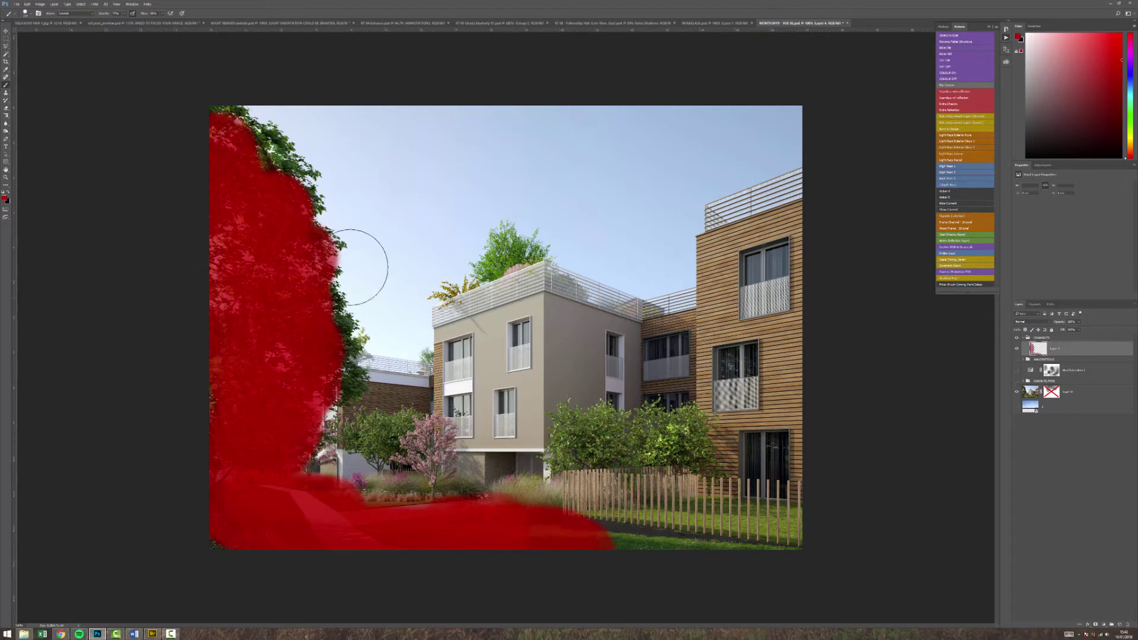
Outline the group of buildings in red with a smaller brush and erase all the red markings
{"action": "left_click_drag", "start_coordinate": [422, 252], "coordinate": [388, 262]}
{"action": "left_click_drag", "start_coordinate": [396, 360], "coordinate": [469, 343]}
{"action": "left_click_drag", "start_coordinate": [436, 298], "coordinate": [442, 432]}
{"action": "mouse_move", "coordinate": [432, 308]}
{"action": "left_mouse_down"}
{"action": "mouse_move", "coordinate": [803, 193]}
{"action": "mouse_move", "coordinate": [800, 437]}
{"action": "mouse_move", "coordinate": [729, 521]}
{"action": "mouse_move", "coordinate": [409, 501]}
{"action": "mouse_move", "coordinate": [401, 415]}
{"action": "left_mouse_up"}
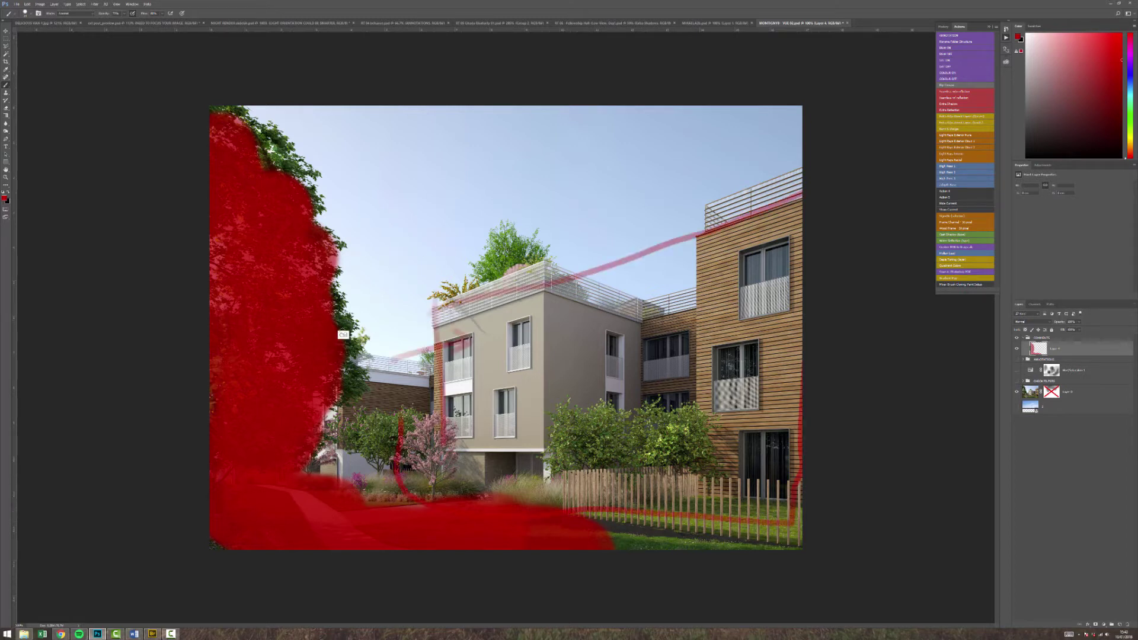
{"action": "key", "text": "ctrl+a"}
{"action": "key", "text": "Delete"}
Trace the foreground tree and path edge and outline the buildings in red, erase the strokes and deselect
{"action": "mouse_move", "coordinate": [285, 260]}
{"action": "left_mouse_down"}
{"action": "mouse_move", "coordinate": [272, 403]}
{"action": "mouse_move", "coordinate": [293, 497]}
{"action": "mouse_move", "coordinate": [361, 541]}
{"action": "left_mouse_up"}
{"action": "mouse_move", "coordinate": [379, 338]}
{"action": "left_mouse_down"}
{"action": "mouse_move", "coordinate": [775, 185]}
{"action": "mouse_move", "coordinate": [795, 216]}
{"action": "mouse_move", "coordinate": [765, 512]}
{"action": "mouse_move", "coordinate": [599, 518]}
{"action": "mouse_move", "coordinate": [370, 485]}
{"action": "left_mouse_up"}
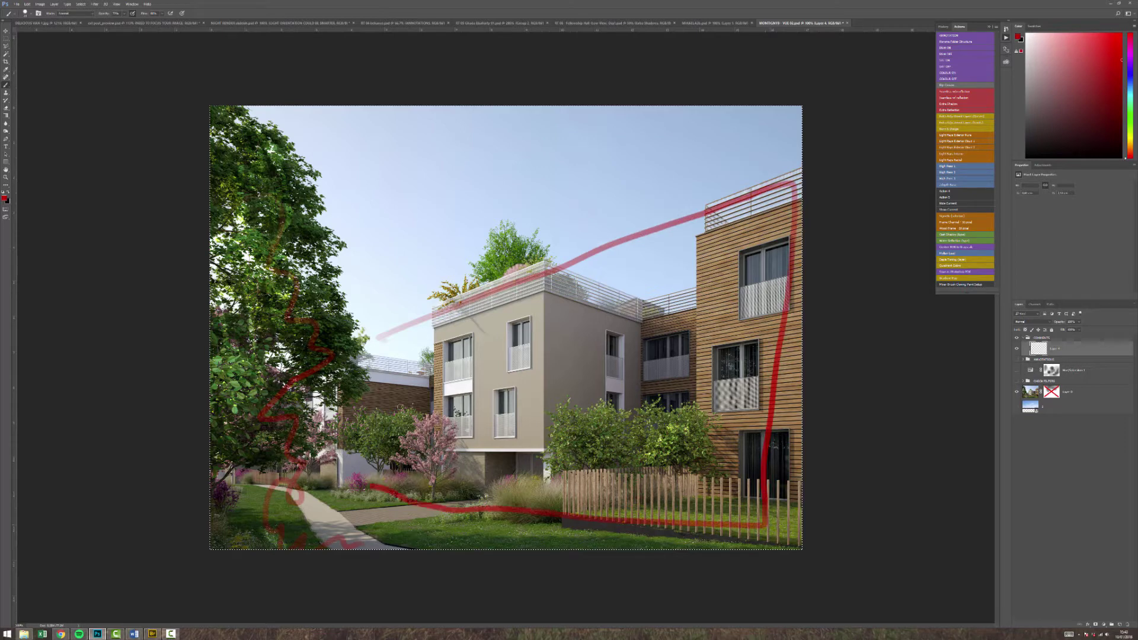
{"action": "left_click_drag", "start_coordinate": [415, 299], "coordinate": [396, 487]}
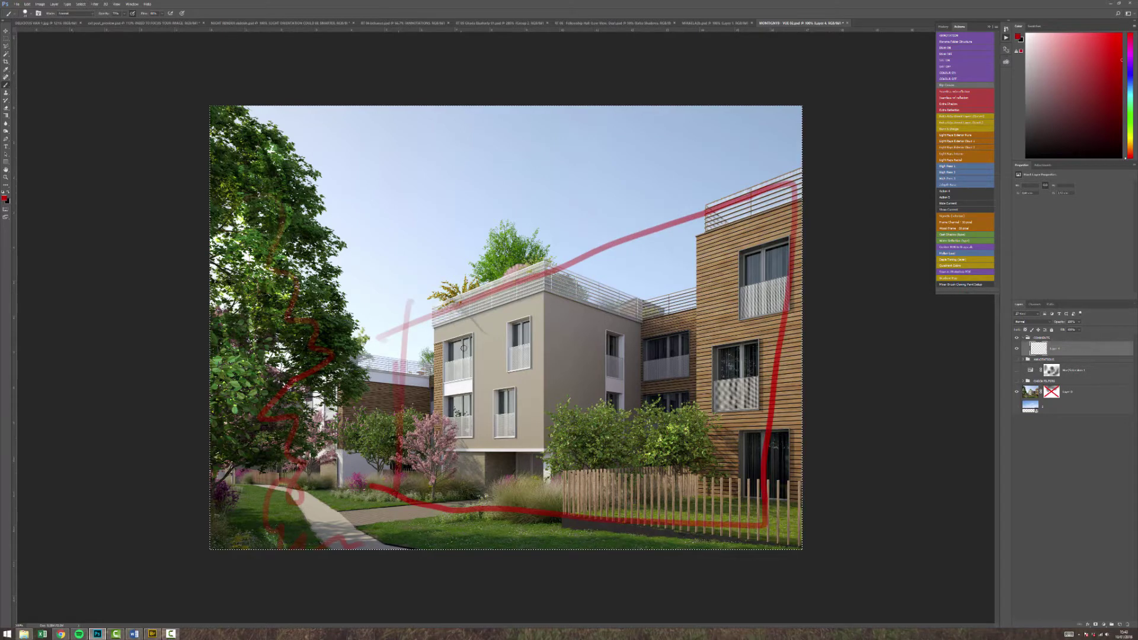
{"action": "key", "text": "Delete"}
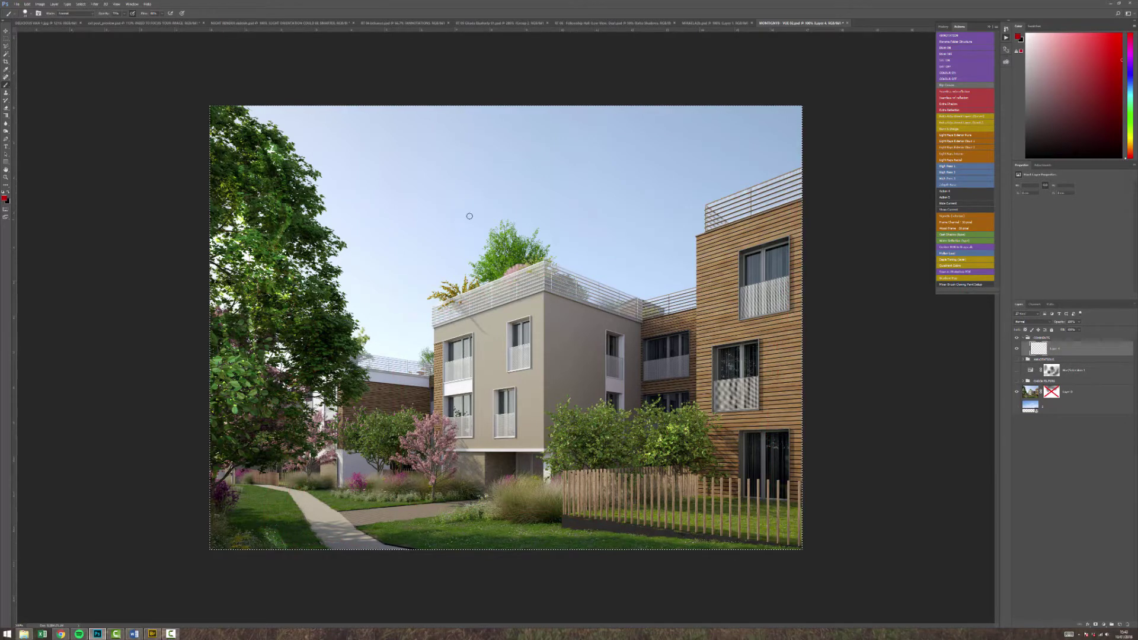
{"action": "key", "text": "ctrl+d"}
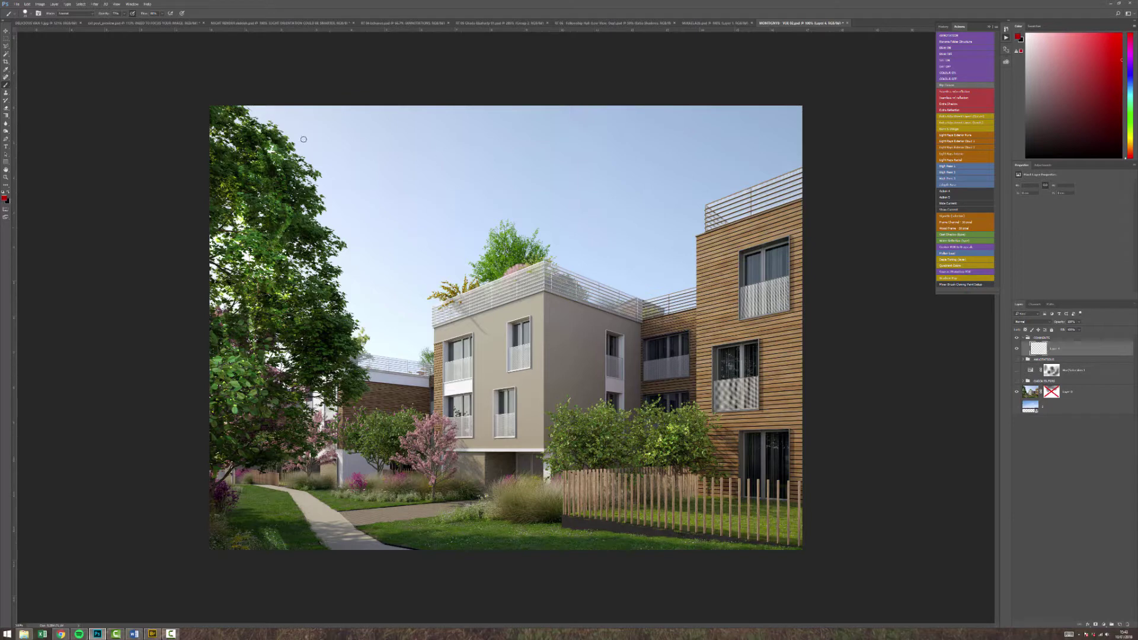
Outline the sky area above the tree and rooftops in red and erase the outline
{"action": "mouse_move", "coordinate": [283, 129]}
{"action": "left_mouse_down"}
{"action": "mouse_move", "coordinate": [339, 199]}
{"action": "mouse_move", "coordinate": [387, 354]}
{"action": "mouse_move", "coordinate": [427, 365]}
{"action": "mouse_move", "coordinate": [446, 283]}
{"action": "mouse_move", "coordinate": [557, 239]}
{"action": "mouse_move", "coordinate": [629, 286]}
{"action": "mouse_move", "coordinate": [687, 293]}
{"action": "mouse_move", "coordinate": [719, 245]}
{"action": "mouse_move", "coordinate": [728, 193]}
{"action": "mouse_move", "coordinate": [801, 169]}
{"action": "left_mouse_up"}
{"action": "left_click_drag", "start_coordinate": [801, 107], "coordinate": [296, 113]}
{"action": "key", "text": "ctrl+a"}
{"action": "key", "text": "Delete"}
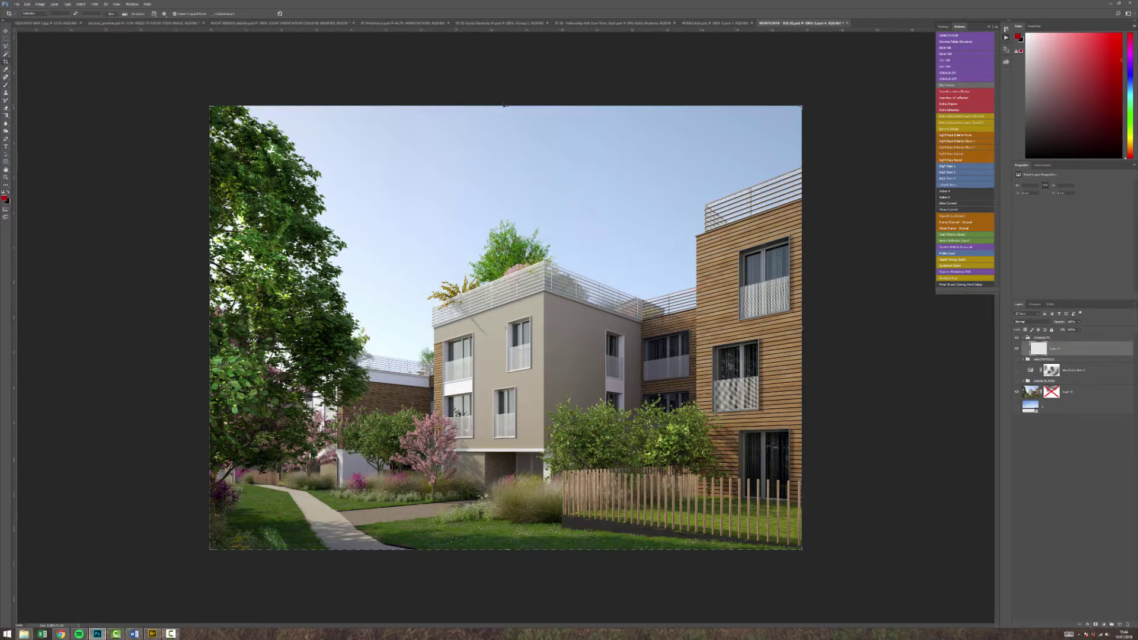
Try cropping the sky off the upper part of the image and restore the crop frame to full height
{"action": "key", "text": "c"}
{"action": "left_click_drag", "start_coordinate": [506, 105], "coordinate": [519, 157]}
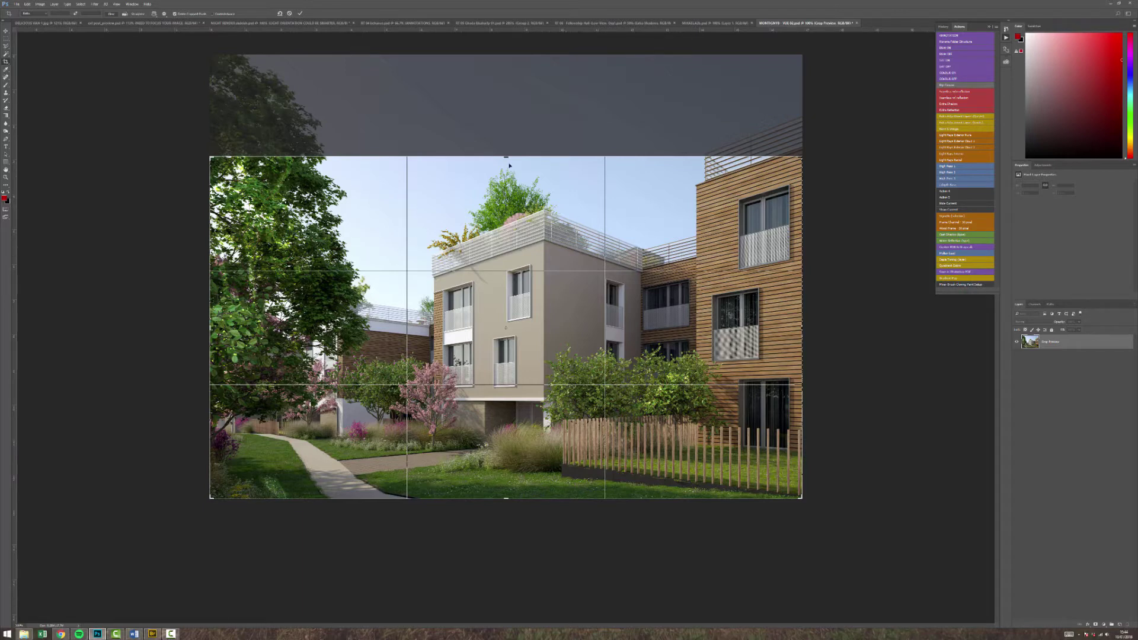
{"action": "left_click_drag", "start_coordinate": [506, 158], "coordinate": [497, 118]}
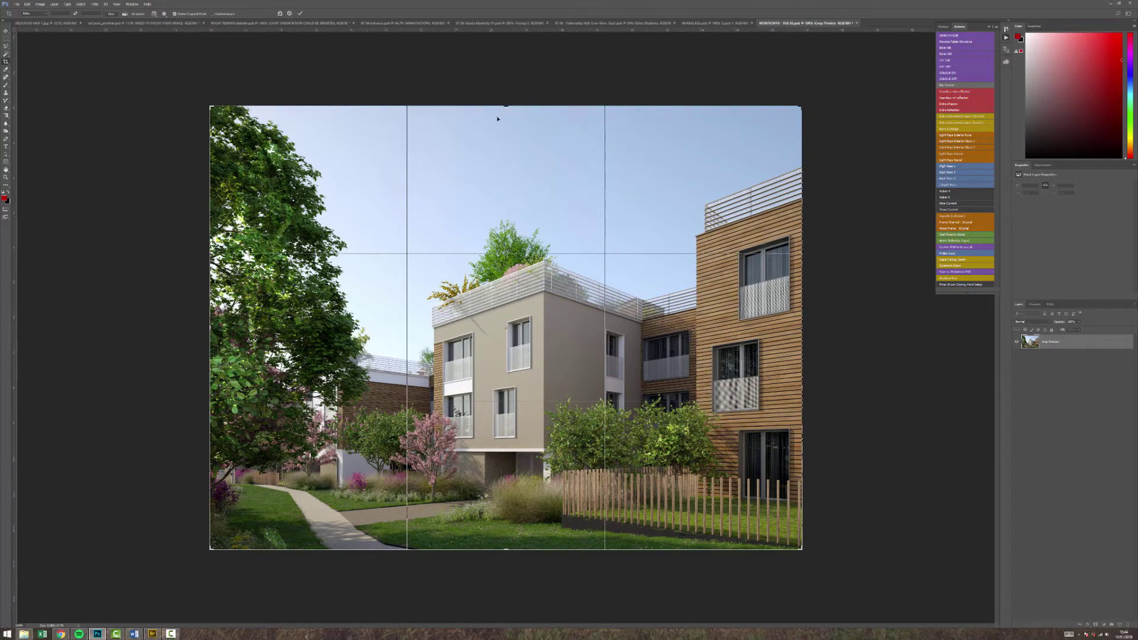
{"action": "key", "text": "Return"}
{"action": "key", "text": "v"}
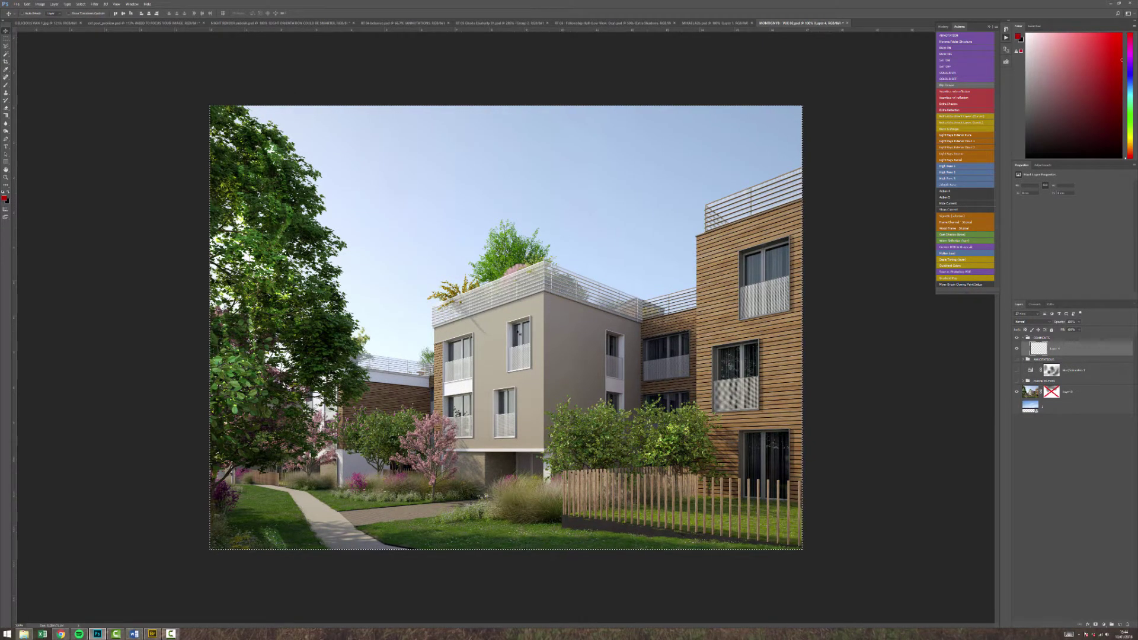
Outline the sunlit front facade of the central beige building in red and erase the outline
{"action": "key", "text": "b"}
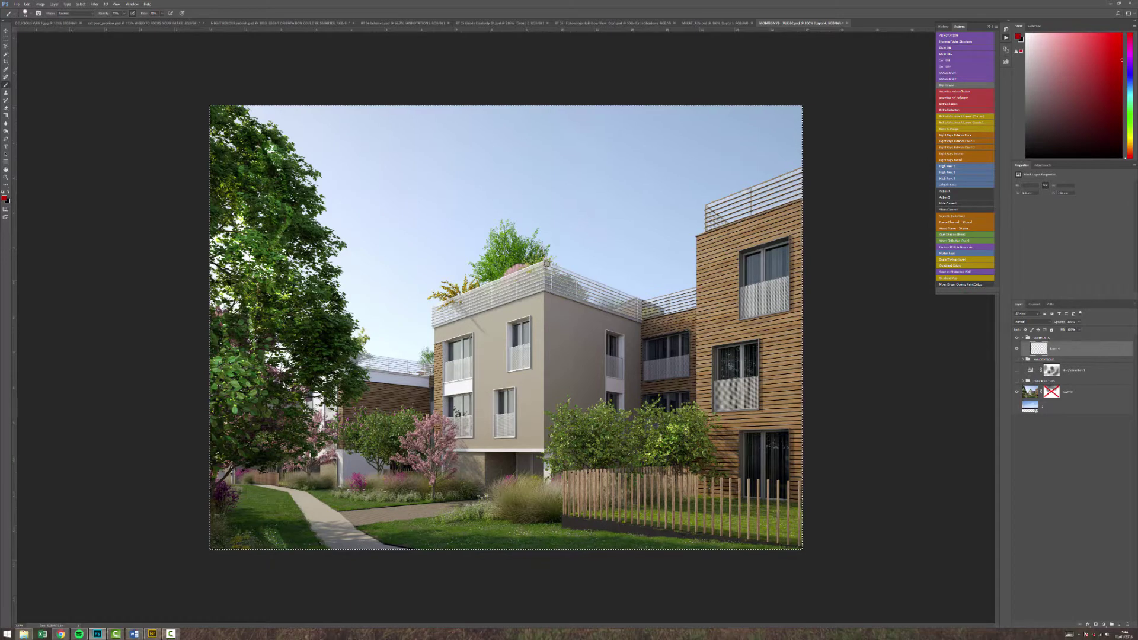
{"action": "mouse_move", "coordinate": [546, 263]}
{"action": "left_mouse_down"}
{"action": "mouse_move", "coordinate": [540, 393]}
{"action": "mouse_move", "coordinate": [498, 458]}
{"action": "mouse_move", "coordinate": [436, 436]}
{"action": "mouse_move", "coordinate": [453, 296]}
{"action": "mouse_move", "coordinate": [503, 274]}
{"action": "mouse_move", "coordinate": [552, 318]}
{"action": "mouse_move", "coordinate": [545, 481]}
{"action": "mouse_move", "coordinate": [436, 450]}
{"action": "left_mouse_up"}
{"action": "left_click_drag", "start_coordinate": [439, 306], "coordinate": [499, 264]}
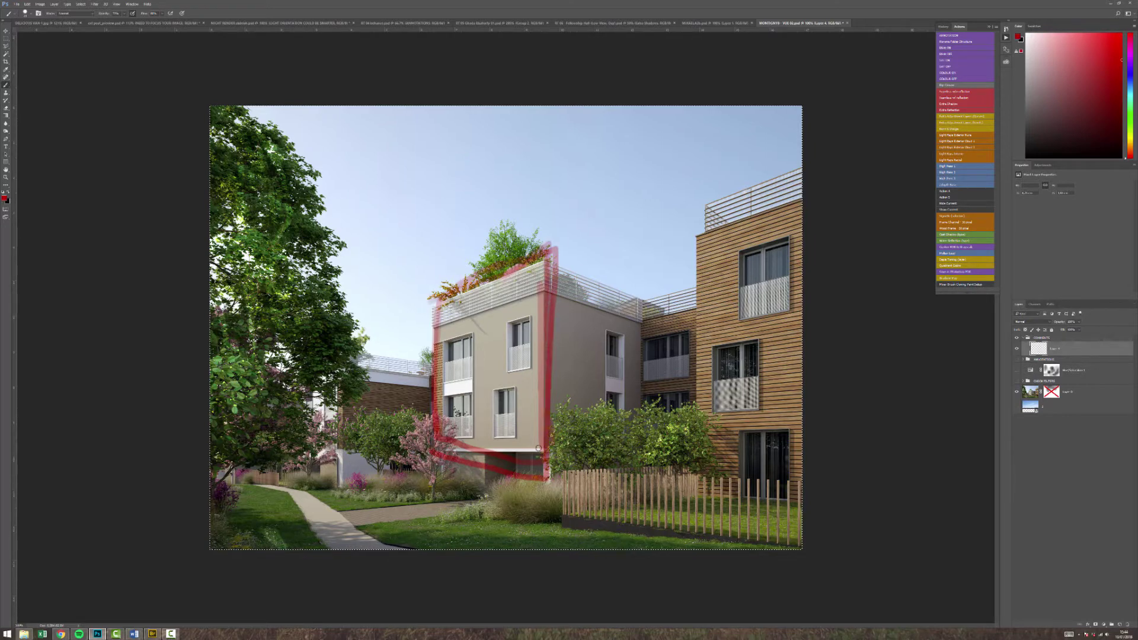
{"action": "key", "text": "Delete"}
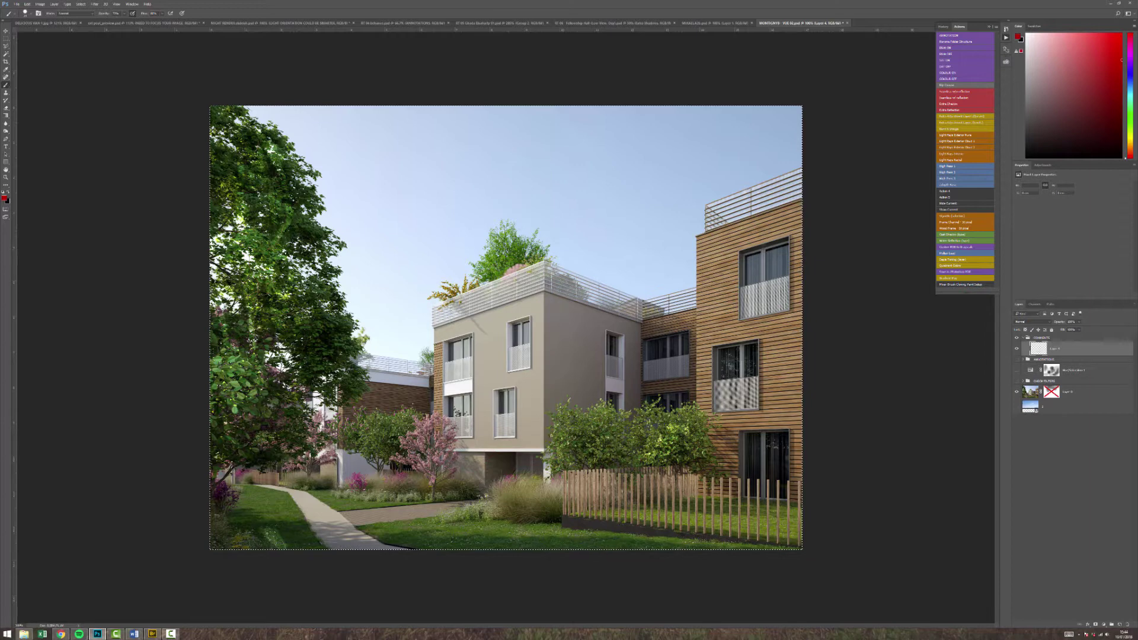
{"action": "key", "text": "c"}
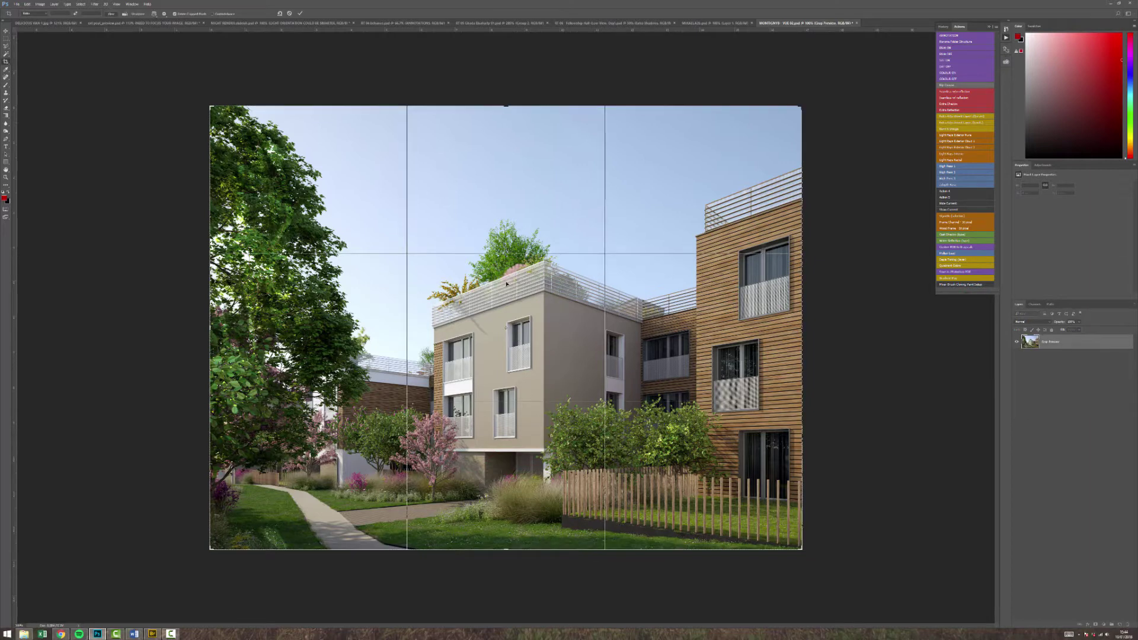
{"action": "key", "text": "Escape"}
{"action": "key", "text": "b"}
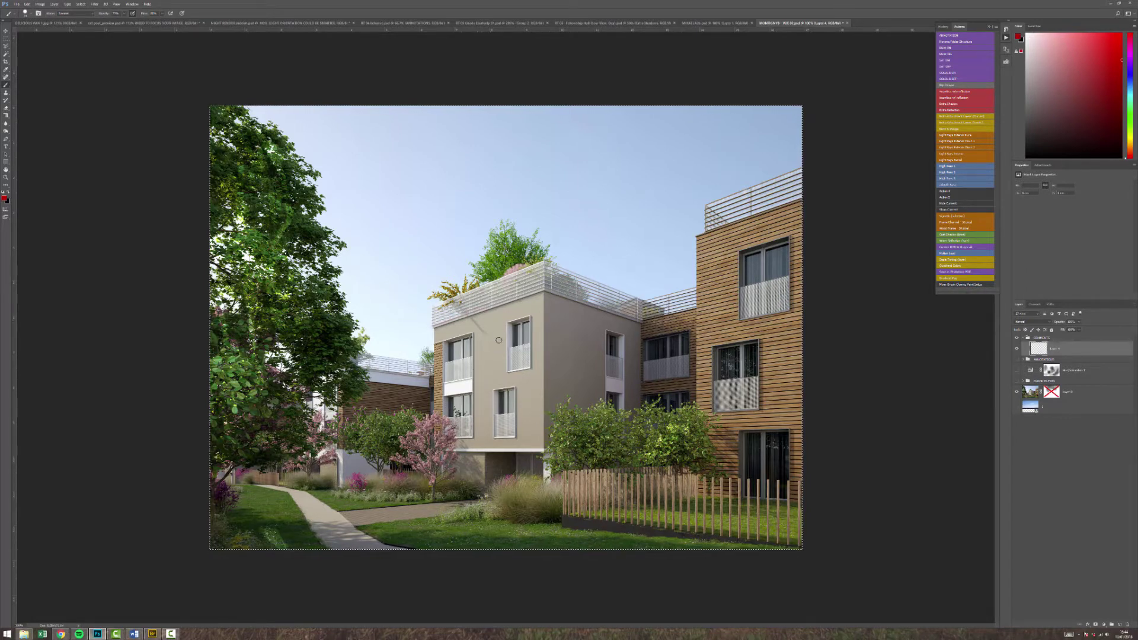
Paint red vertical lines beside the large tree and at the beige building's corner, and erase both lines
{"action": "key", "text": "ctrl+d"}
{"action": "left_click_drag", "start_coordinate": [355, 272], "coordinate": [360, 379]}
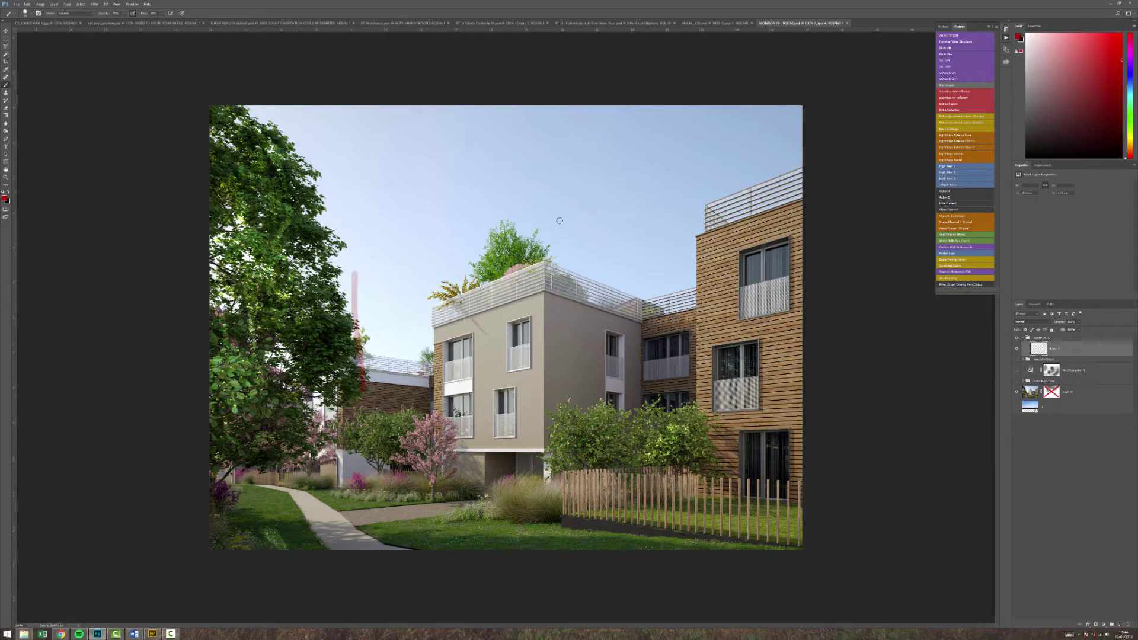
{"action": "left_click_drag", "start_coordinate": [559, 205], "coordinate": [560, 354]}
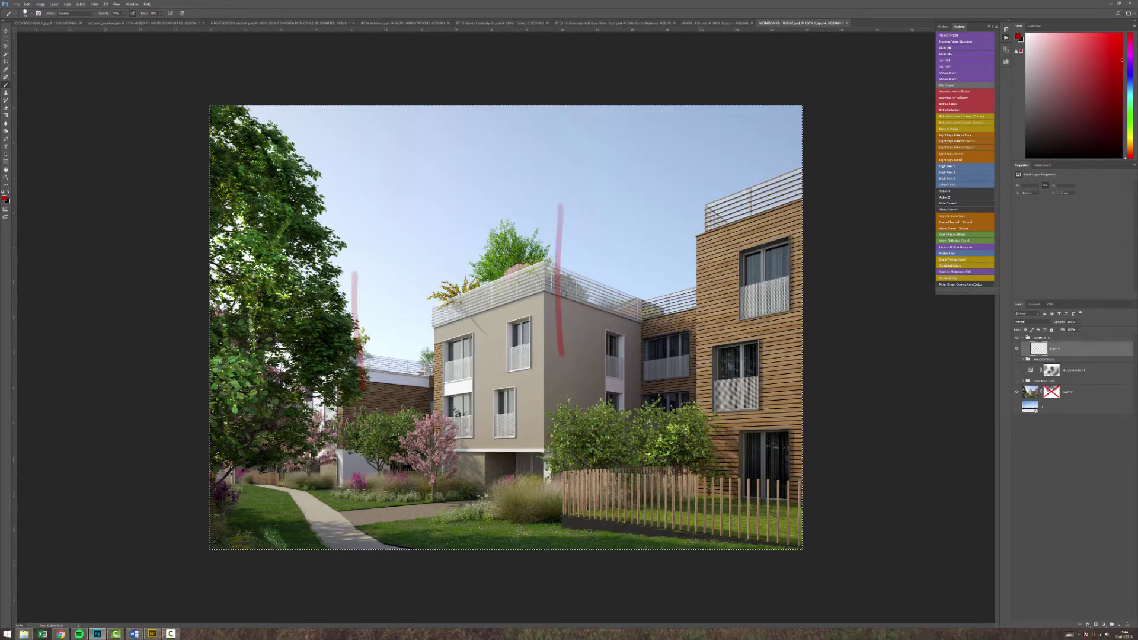
{"action": "key", "text": "ctrl+a"}
{"action": "key", "text": "Delete"}
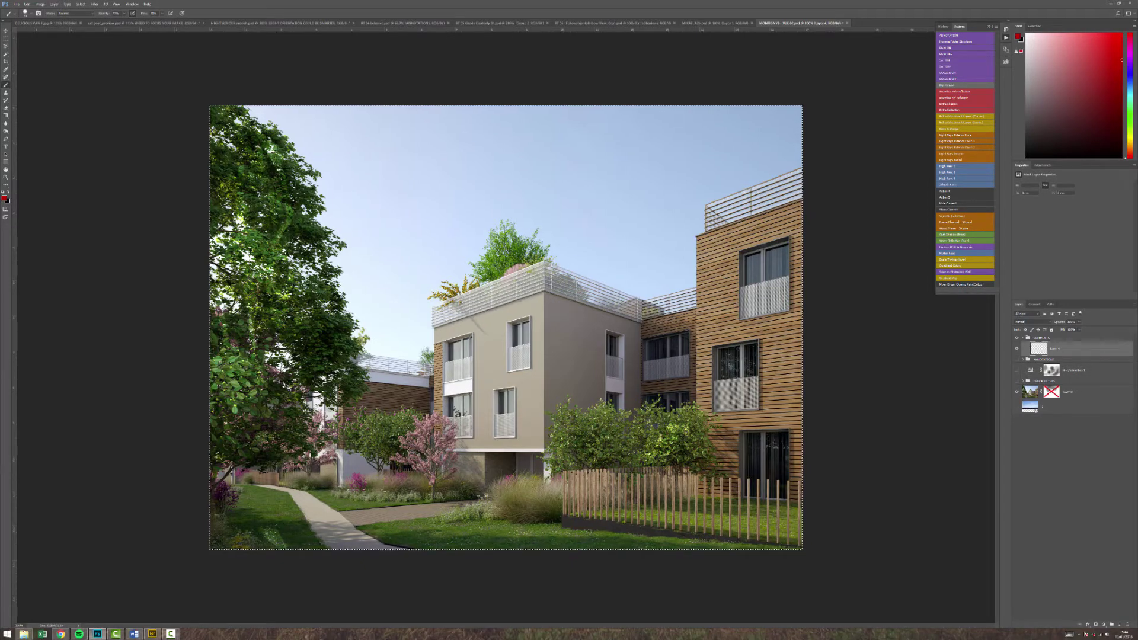
Mark the tree, the buildings' outline, the beige building's shaded side wall and the brick building in red, and erase the marks
{"action": "mouse_move", "coordinate": [299, 219]}
{"action": "left_mouse_down"}
{"action": "mouse_move", "coordinate": [294, 332]}
{"action": "mouse_move", "coordinate": [276, 426]}
{"action": "left_mouse_up"}
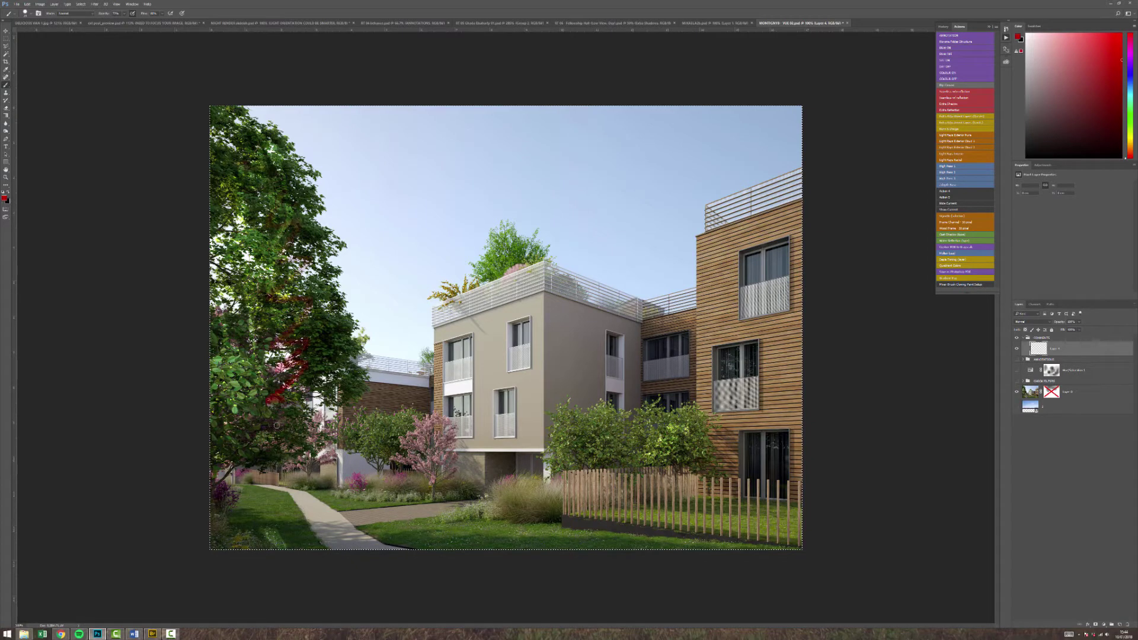
{"action": "mouse_move", "coordinate": [465, 332]}
{"action": "left_mouse_down"}
{"action": "mouse_move", "coordinate": [786, 203]}
{"action": "mouse_move", "coordinate": [774, 451]}
{"action": "left_mouse_up"}
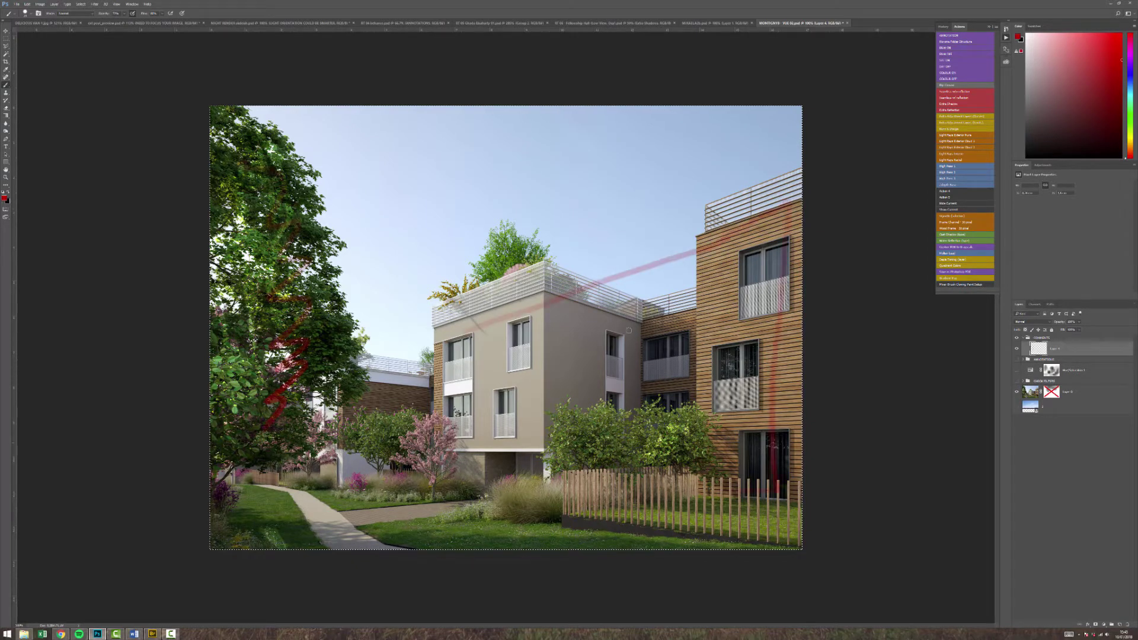
{"action": "mouse_move", "coordinate": [545, 457]}
{"action": "left_mouse_down"}
{"action": "mouse_move", "coordinate": [545, 294]}
{"action": "mouse_move", "coordinate": [642, 323]}
{"action": "mouse_move", "coordinate": [578, 470]}
{"action": "left_mouse_up"}
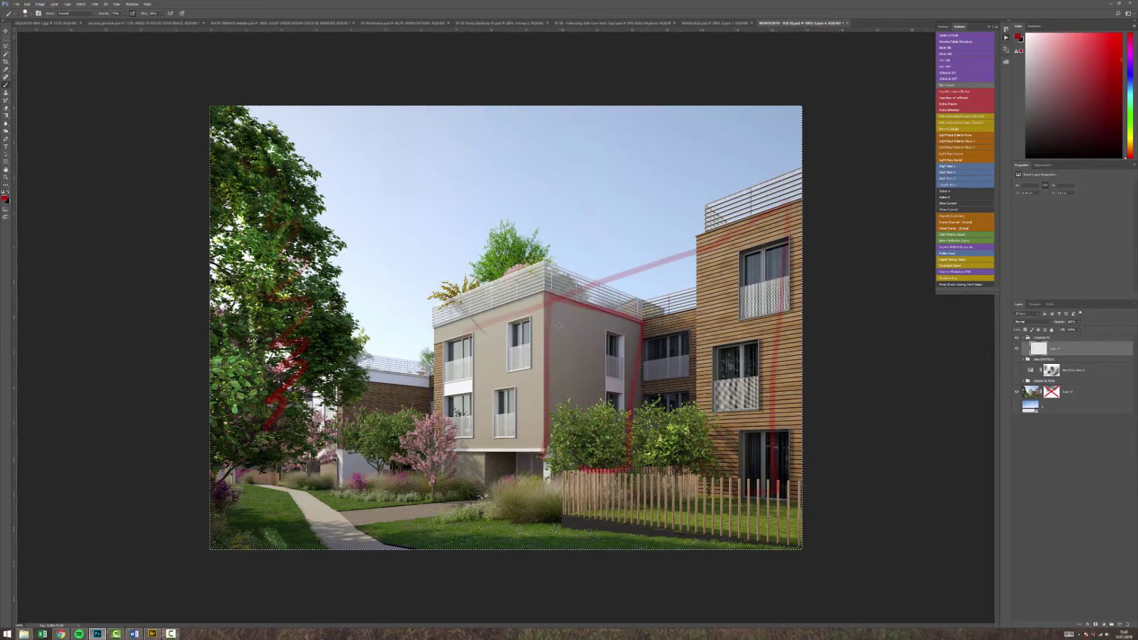
{"action": "mouse_move", "coordinate": [559, 314]}
{"action": "left_mouse_down"}
{"action": "mouse_move", "coordinate": [586, 331]}
{"action": "mouse_move", "coordinate": [596, 380]}
{"action": "left_mouse_up"}
{"action": "left_click_drag", "start_coordinate": [363, 369], "coordinate": [394, 448]}
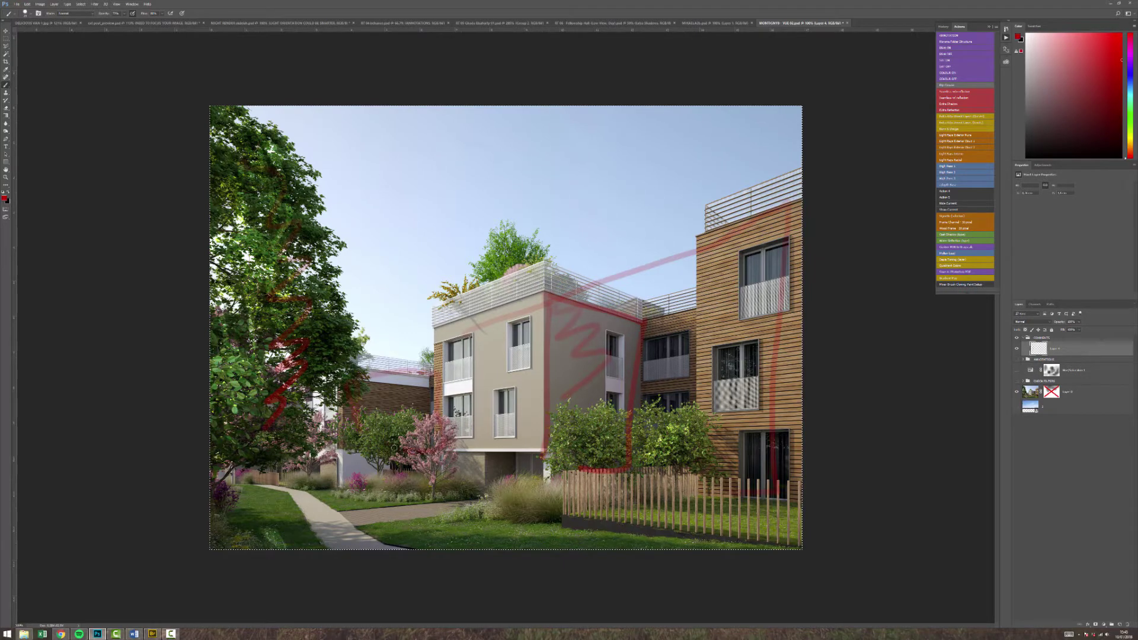
{"action": "key", "text": "Delete"}
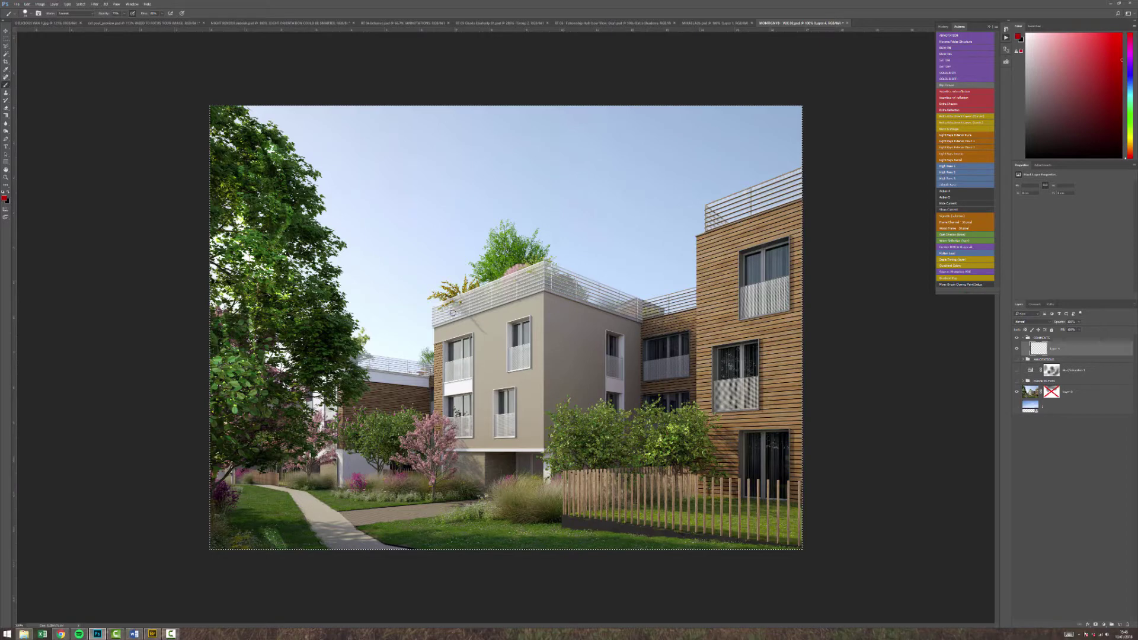
Draw a red light-direction arrow in the sky, outline both facades of the beige building and erase the marks
{"action": "mouse_move", "coordinate": [659, 122]}
{"action": "left_mouse_down"}
{"action": "mouse_move", "coordinate": [623, 169]}
{"action": "mouse_move", "coordinate": [650, 175]}
{"action": "left_mouse_up"}
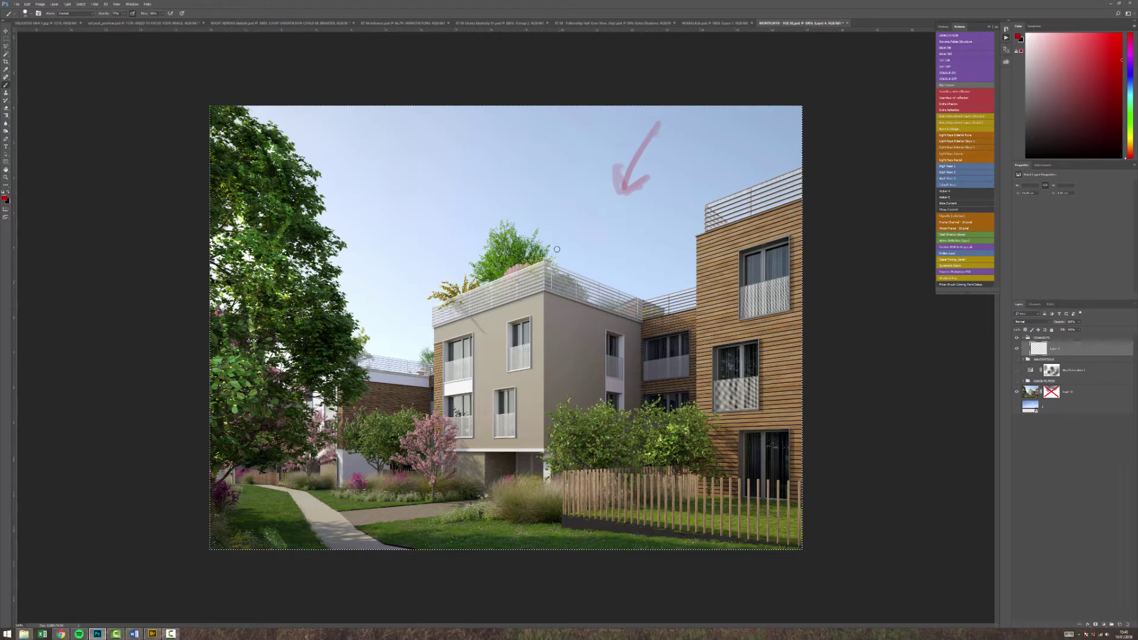
{"action": "mouse_move", "coordinate": [426, 324]}
{"action": "left_mouse_down"}
{"action": "mouse_move", "coordinate": [553, 277]}
{"action": "mouse_move", "coordinate": [657, 315]}
{"action": "mouse_move", "coordinate": [642, 444]}
{"action": "mouse_move", "coordinate": [557, 459]}
{"action": "mouse_move", "coordinate": [460, 443]}
{"action": "mouse_move", "coordinate": [458, 313]}
{"action": "left_mouse_up"}
{"action": "left_click_drag", "start_coordinate": [542, 268], "coordinate": [545, 446]}
{"action": "left_click_drag", "start_coordinate": [545, 289], "coordinate": [551, 471]}
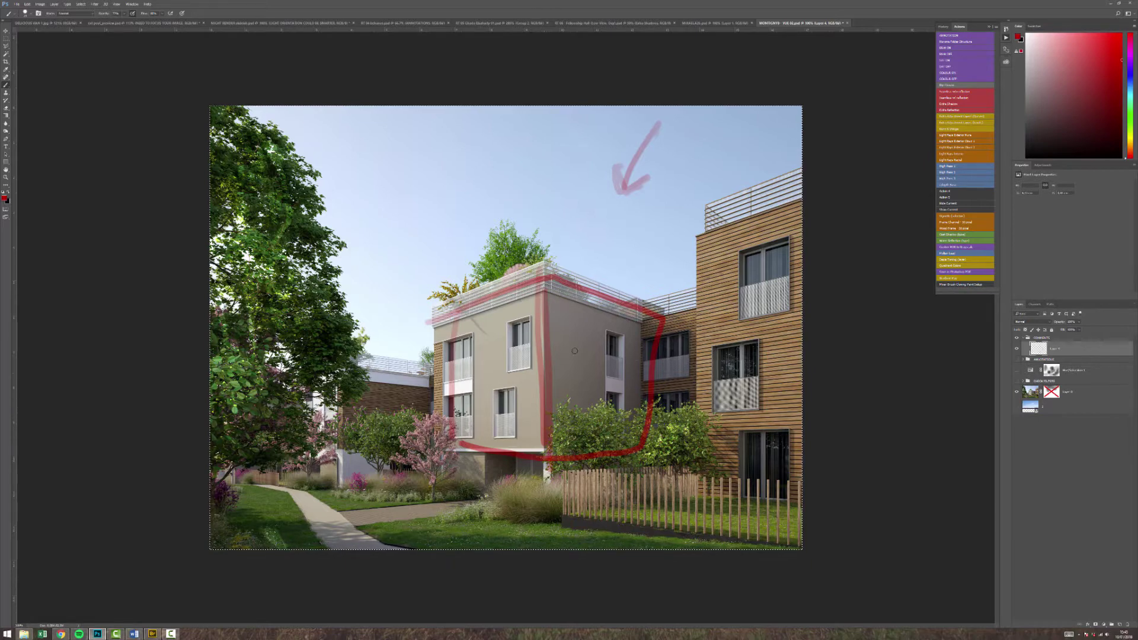
{"action": "key", "text": "Delete"}
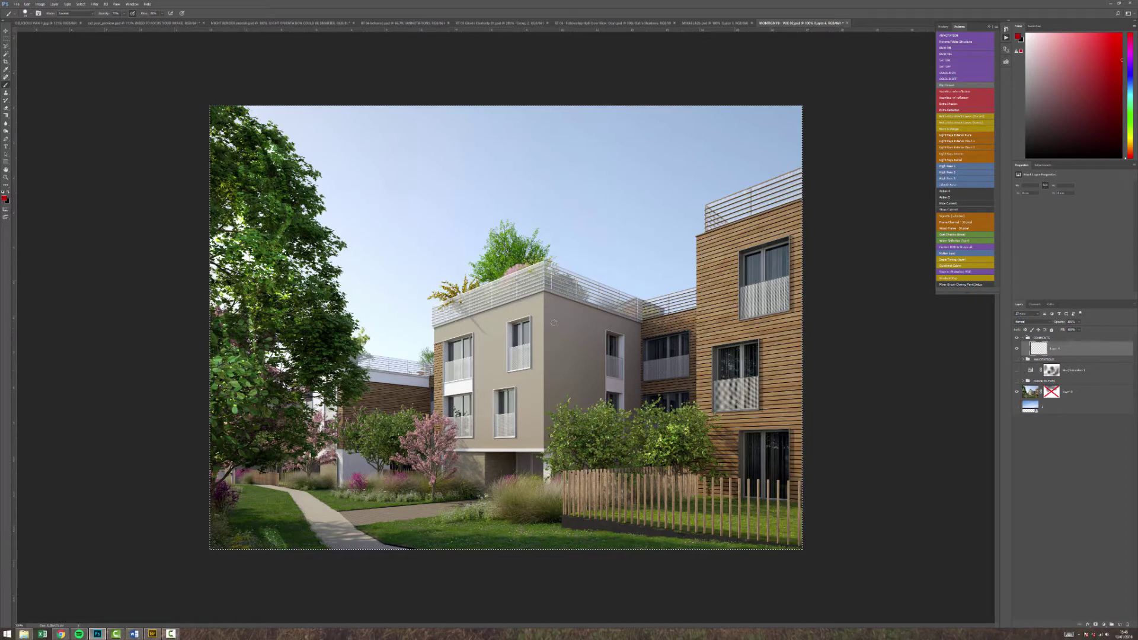
Trace the large tree's edge and a line across the foreground lawn in red, erase the strokes and deselect
{"action": "left_click_drag", "start_coordinate": [296, 202], "coordinate": [335, 332]}
{"action": "left_click_drag", "start_coordinate": [312, 528], "coordinate": [578, 544]}
{"action": "left_click_drag", "start_coordinate": [309, 528], "coordinate": [271, 549]}
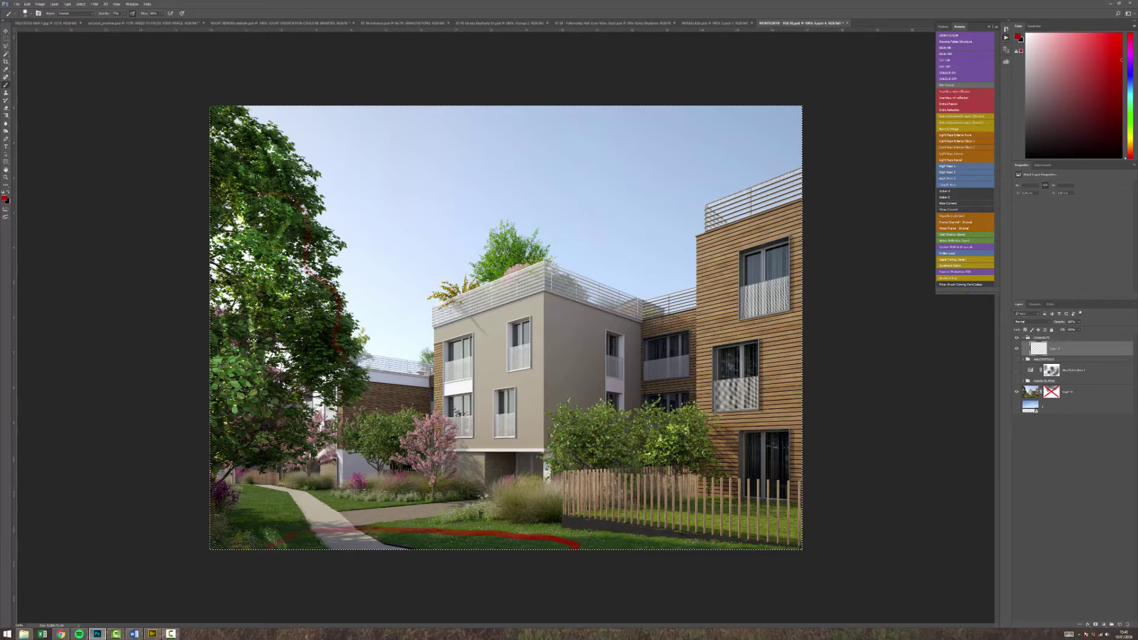
{"action": "key", "text": "Delete"}
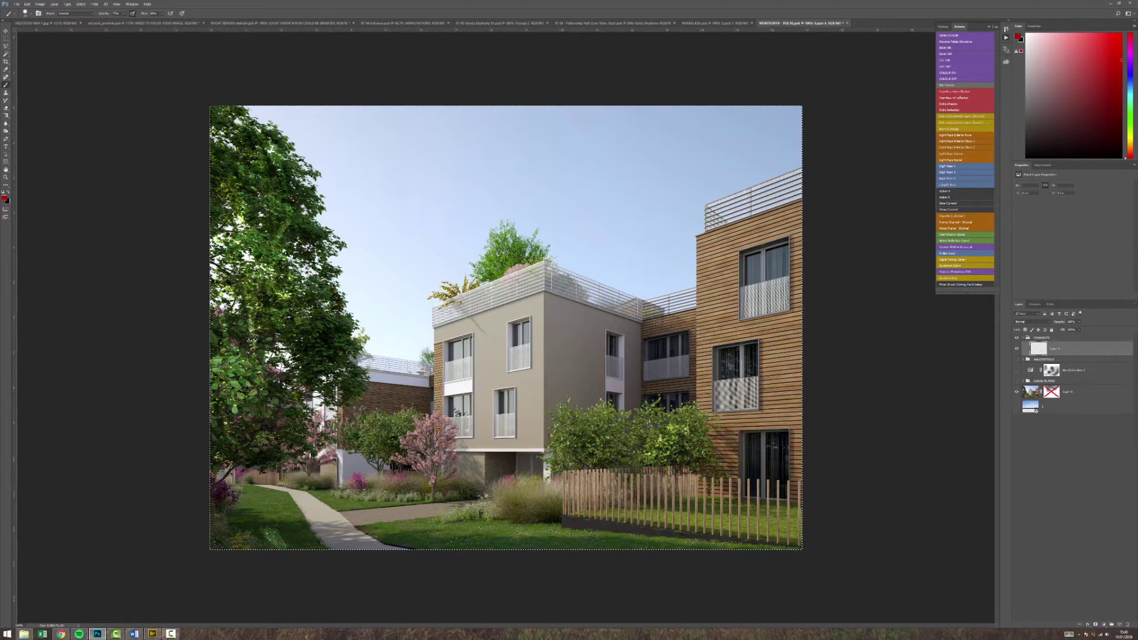
{"action": "key", "text": "ctrl+d"}
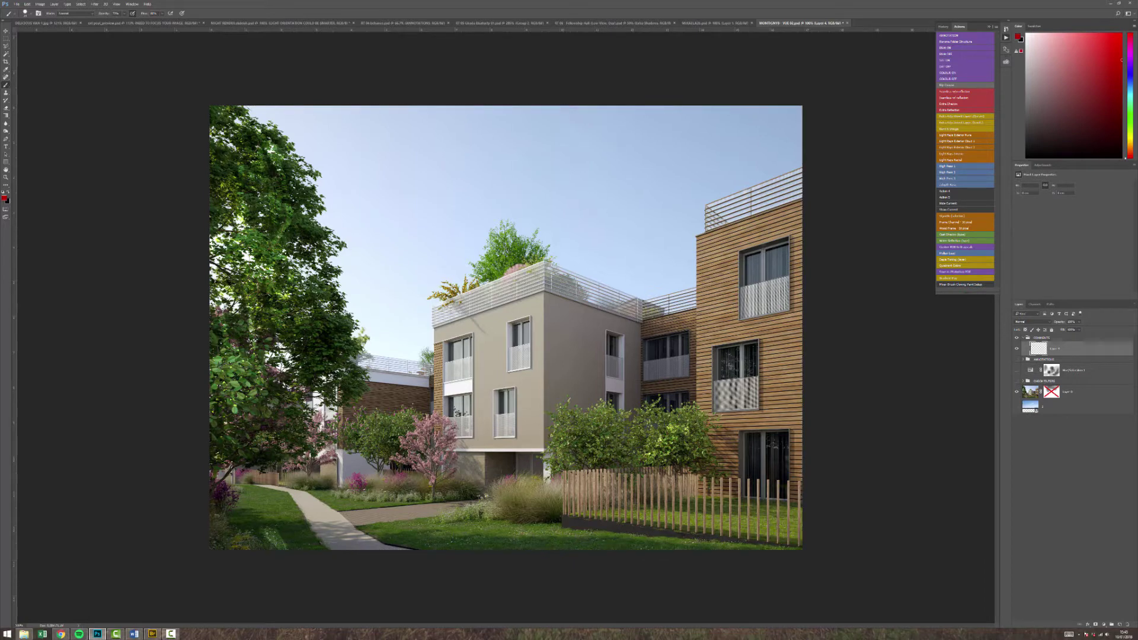
Paint a red line across the path and front lawn up to the fence and erase it
{"action": "mouse_move", "coordinate": [288, 522]}
{"action": "left_mouse_down"}
{"action": "mouse_move", "coordinate": [264, 515]}
{"action": "mouse_move", "coordinate": [454, 519]}
{"action": "mouse_move", "coordinate": [583, 541]}
{"action": "left_mouse_up"}
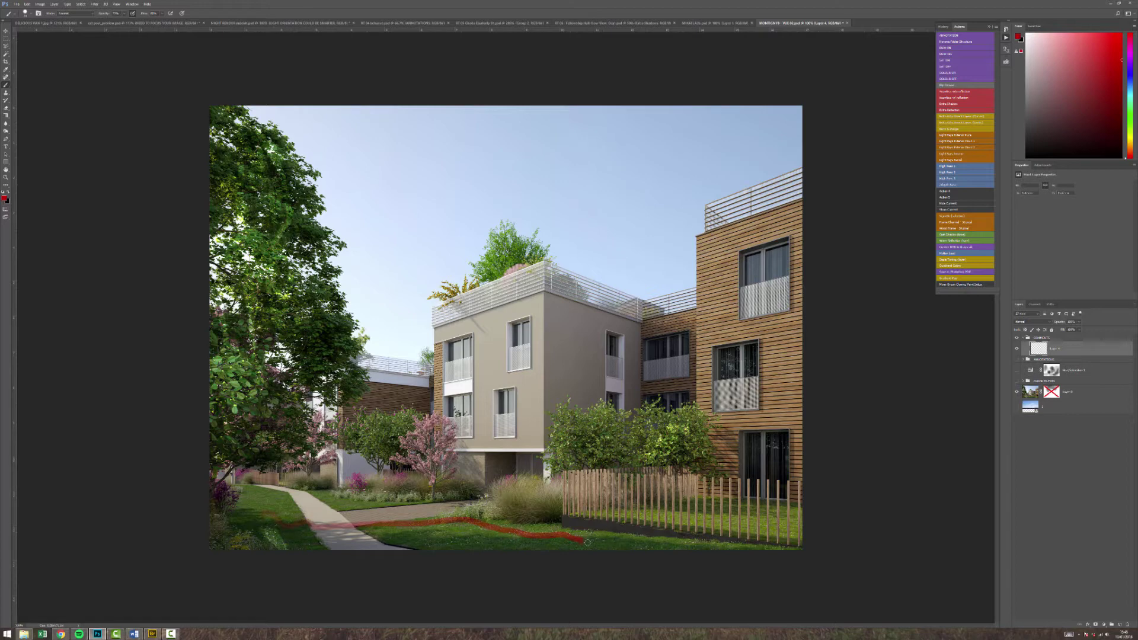
{"action": "mouse_move", "coordinate": [341, 525]}
{"action": "left_mouse_down"}
{"action": "mouse_move", "coordinate": [323, 511]}
{"action": "mouse_move", "coordinate": [251, 513]}
{"action": "left_mouse_up"}
{"action": "key", "text": "ctrl+a"}
{"action": "key", "text": "Delete"}
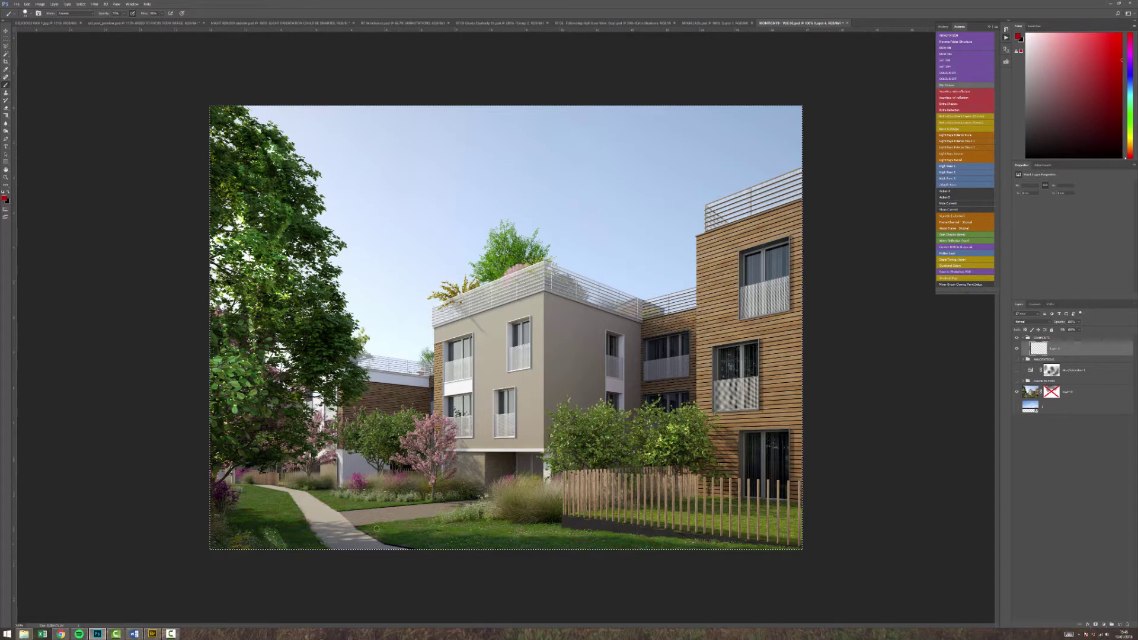
Paint a wavy red line along the lower edge of the front lawn and across the path, and erase it
{"action": "mouse_move", "coordinate": [329, 535]}
{"action": "left_mouse_down"}
{"action": "mouse_move", "coordinate": [635, 538]}
{"action": "mouse_move", "coordinate": [638, 557]}
{"action": "left_mouse_up"}
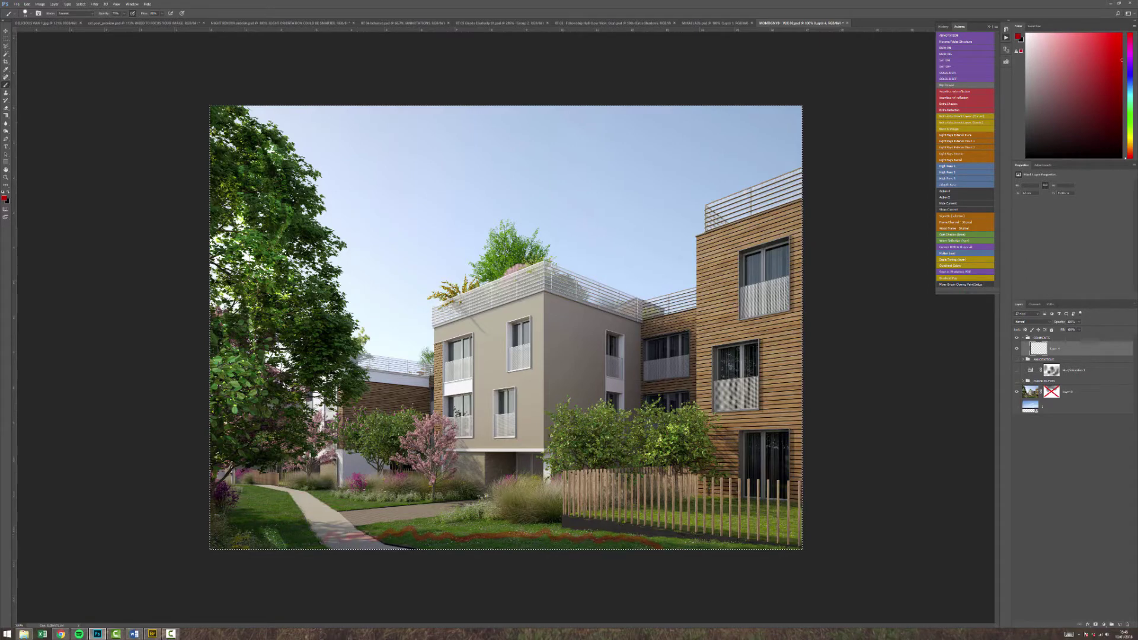
{"action": "left_click_drag", "start_coordinate": [348, 537], "coordinate": [292, 514]}
{"action": "key", "text": "Delete"}
Brush red over the shadowed upper wall of the recessed wooden facade, undo the stroke and inspect that area up close
{"action": "mouse_move", "coordinate": [656, 323]}
{"action": "left_mouse_down"}
{"action": "mouse_move", "coordinate": [679, 338]}
{"action": "mouse_move", "coordinate": [682, 319]}
{"action": "left_mouse_up"}
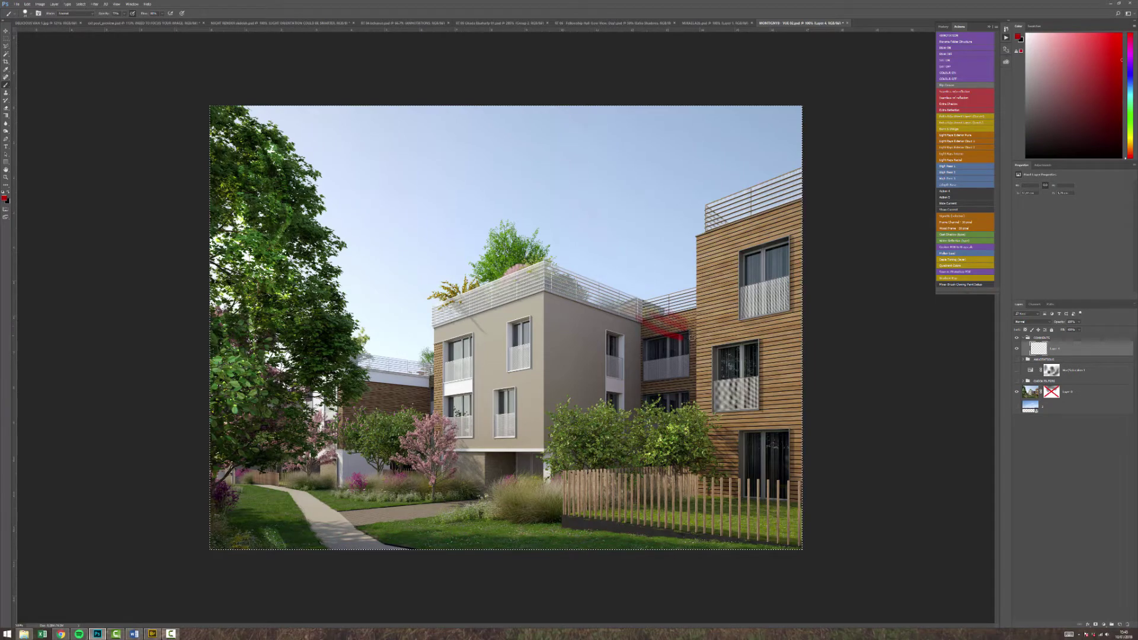
{"action": "key", "text": "ctrl+z"}
{"action": "key", "text": "z"}
{"action": "left_click_drag", "start_coordinate": [582, 270], "coordinate": [705, 416]}
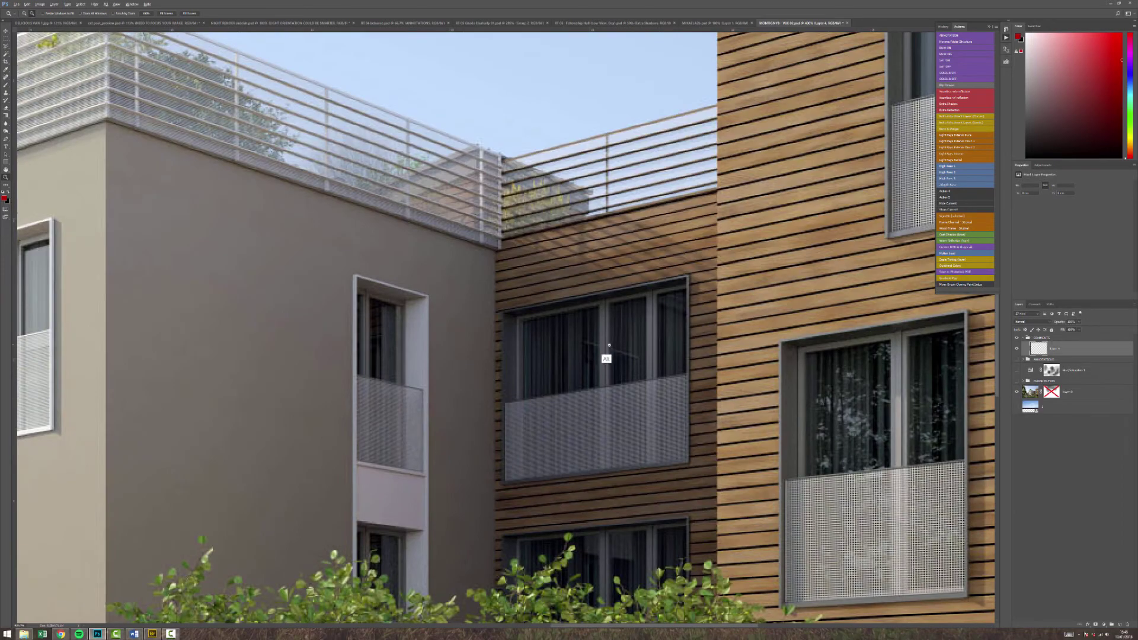
{"action": "left_click_drag", "start_coordinate": [609, 345], "coordinate": [599, 358]}
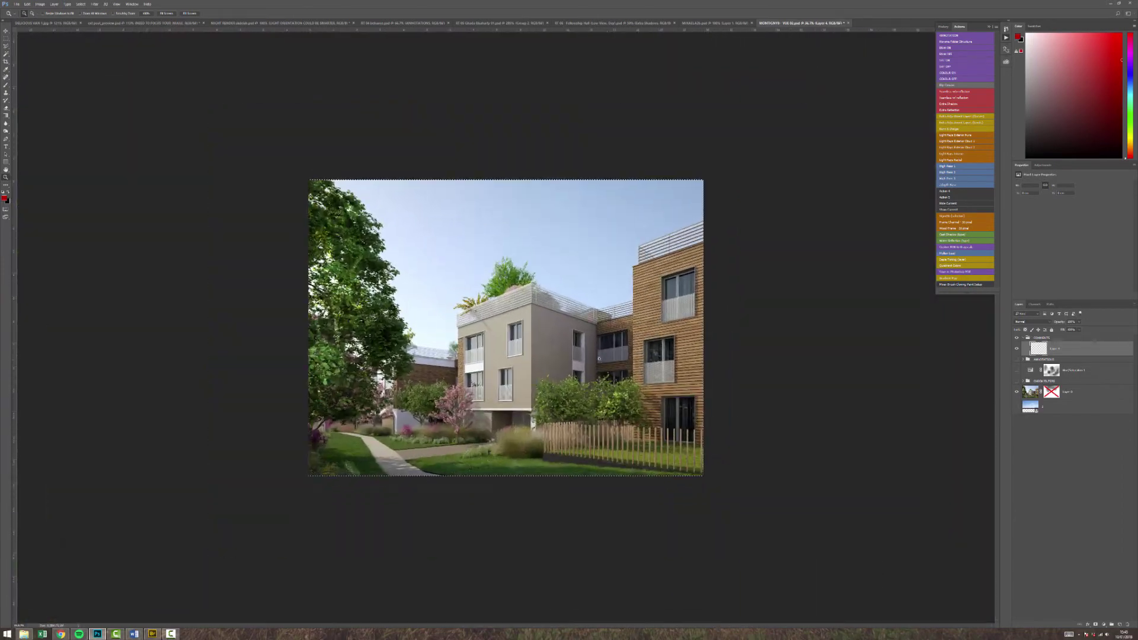
{"action": "key", "text": "ctrl+1"}
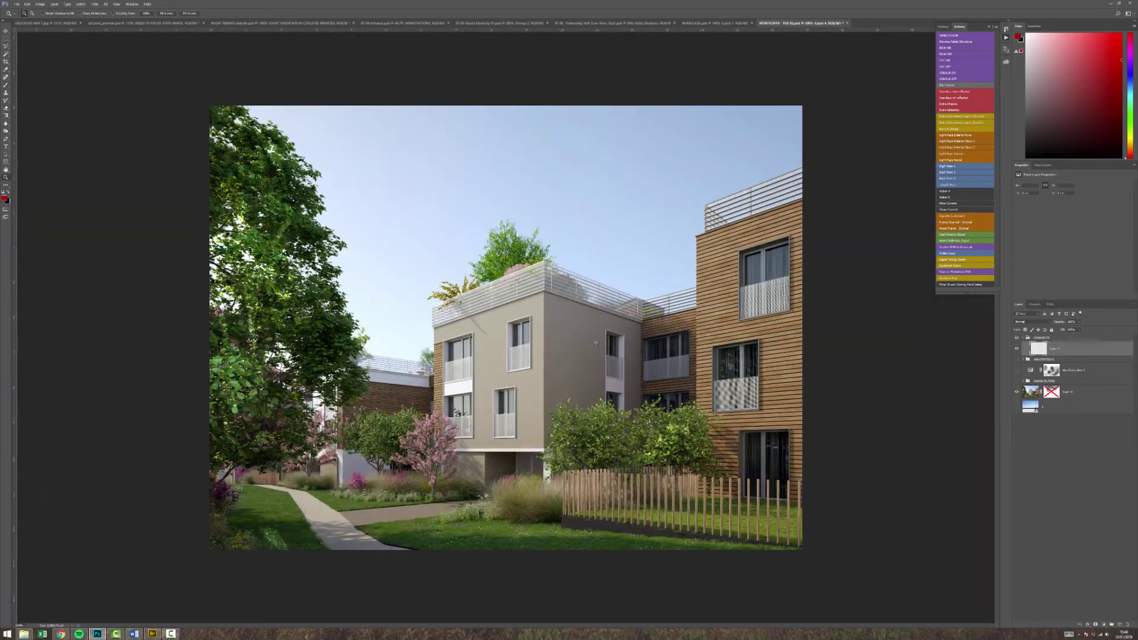
Show the image in black and white, paint a red line down the beige building's corner edge and restore the colour view
{"action": "left_click", "coordinate": [568, 337]}
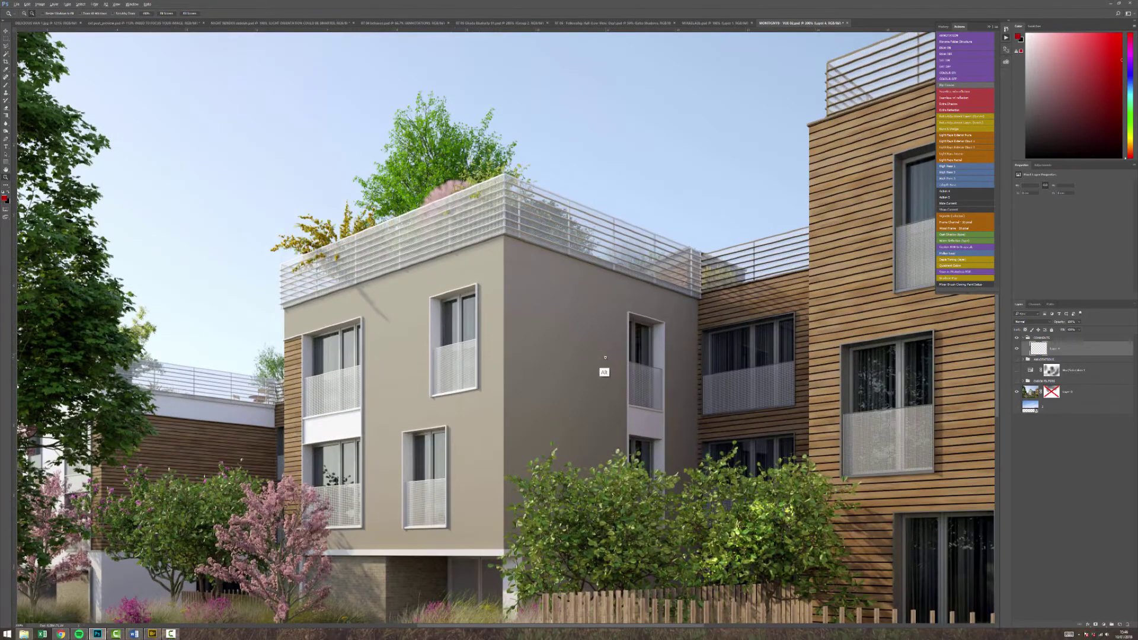
{"action": "left_click", "coordinate": [682, 256], "text": "alt"}
{"action": "key", "text": "b"}
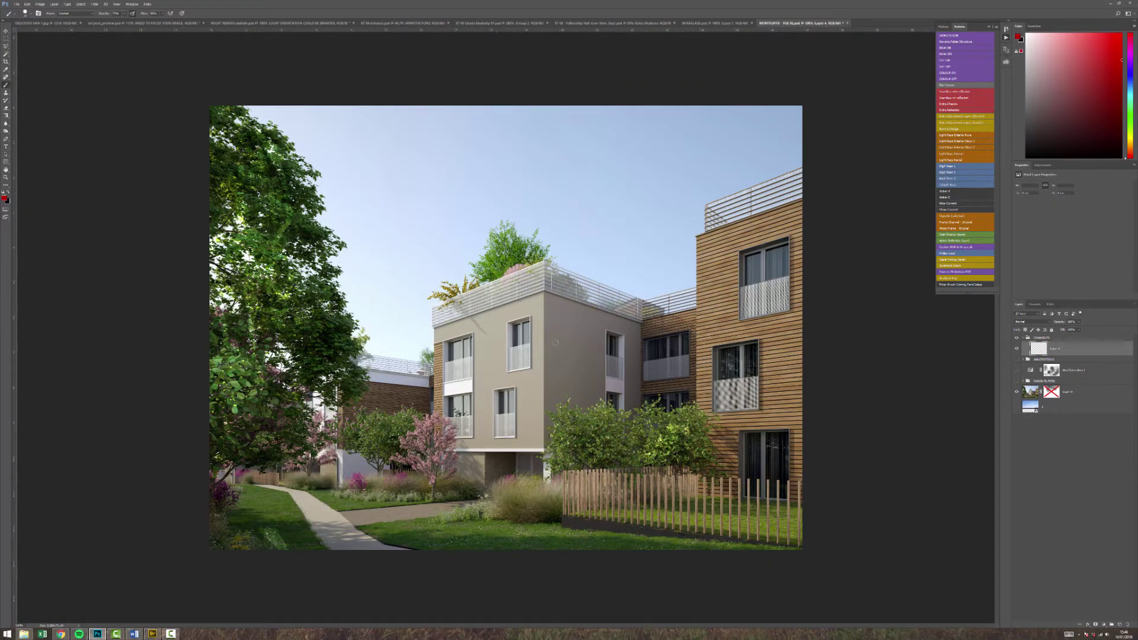
{"action": "left_click", "coordinate": [1017, 381]}
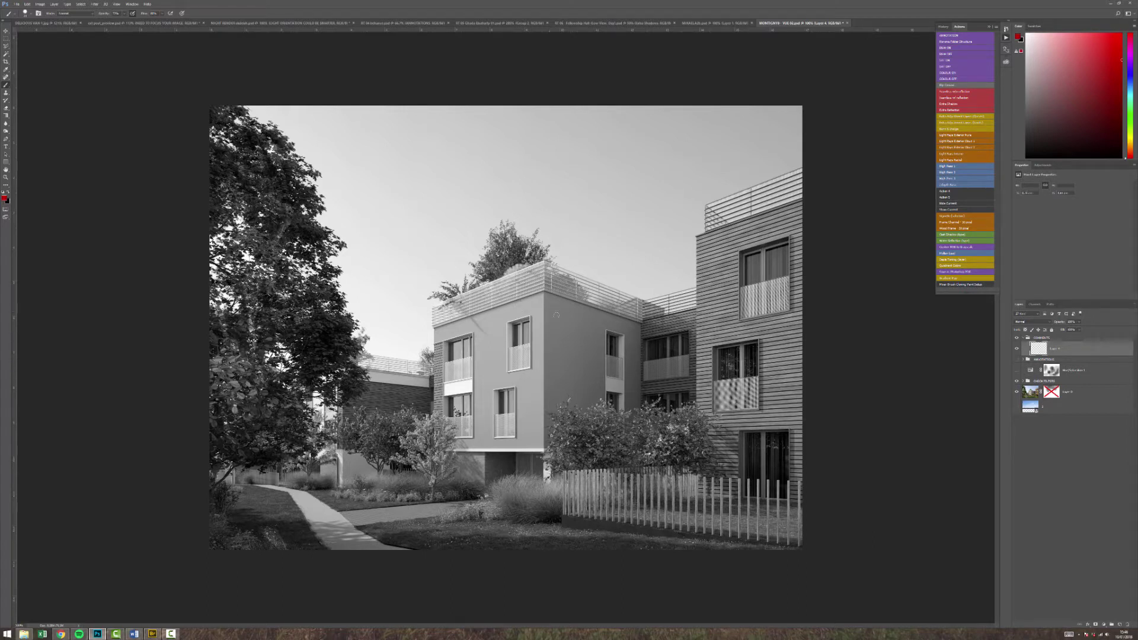
{"action": "mouse_move", "coordinate": [545, 293]}
{"action": "left_mouse_down"}
{"action": "mouse_move", "coordinate": [544, 343]}
{"action": "mouse_move", "coordinate": [491, 418]}
{"action": "left_mouse_up"}
{"action": "left_click", "coordinate": [1016, 380]}
Inspect the wooden facade's windows up close, then erase the red line from the beige building's corner
{"action": "key", "text": "z"}
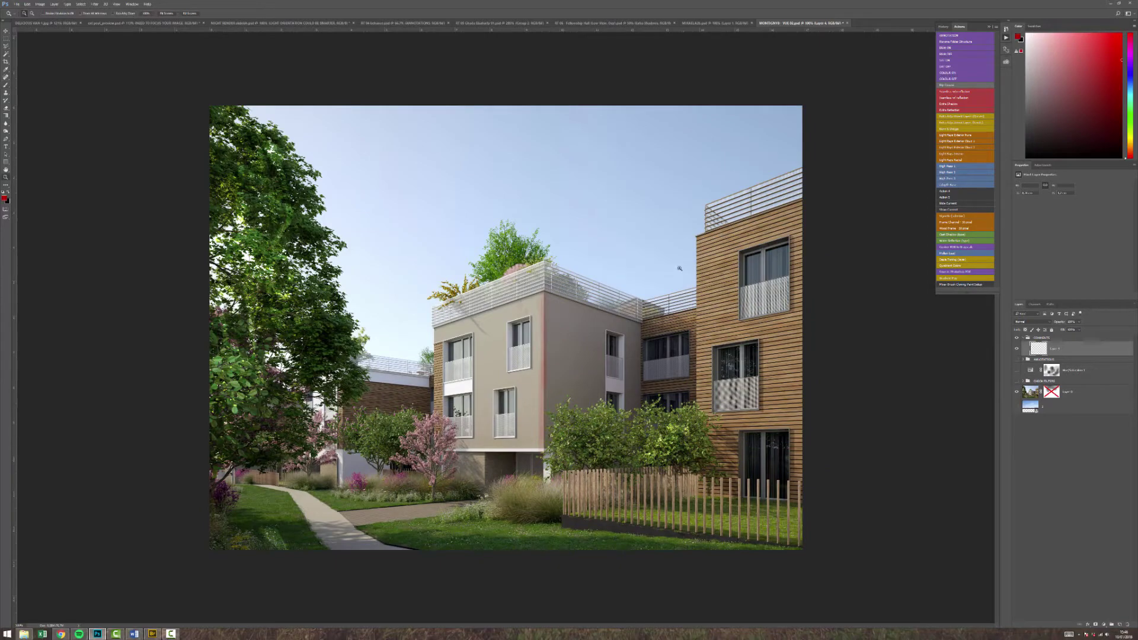
{"action": "mouse_move", "coordinate": [664, 240]}
{"action": "left_mouse_down"}
{"action": "mouse_move", "coordinate": [748, 302]}
{"action": "mouse_move", "coordinate": [776, 391]}
{"action": "left_mouse_up"}
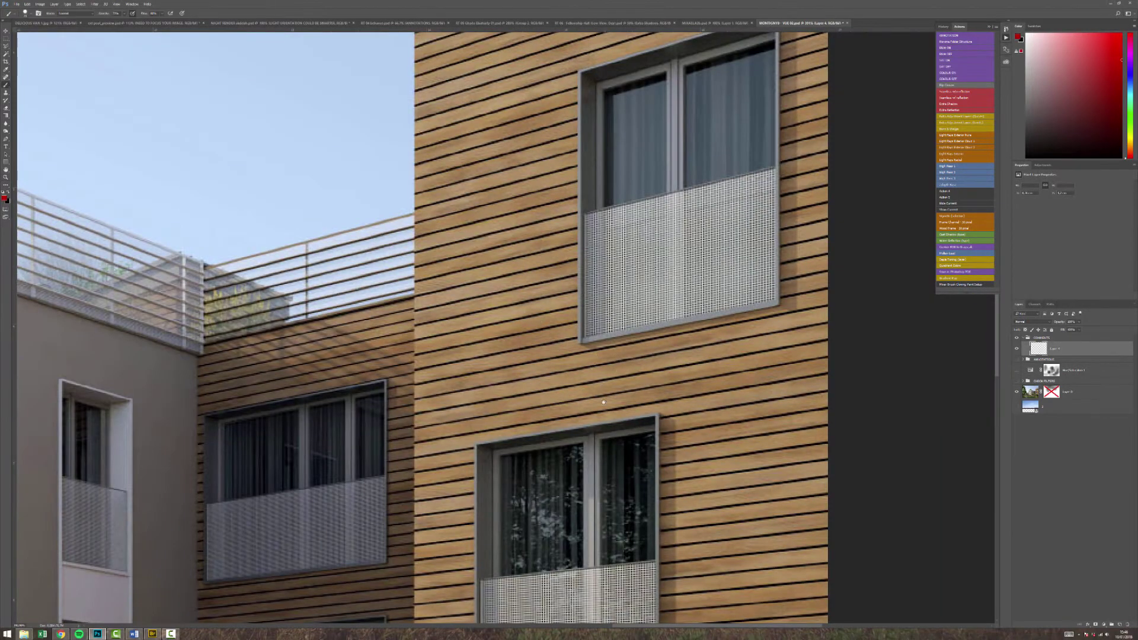
{"action": "scroll", "coordinate": [592, 326], "scroll_direction": "down", "scroll_amount": 3}
{"action": "left_click", "coordinate": [660, 377], "text": "alt"}
{"action": "key", "text": "ctrl+0"}
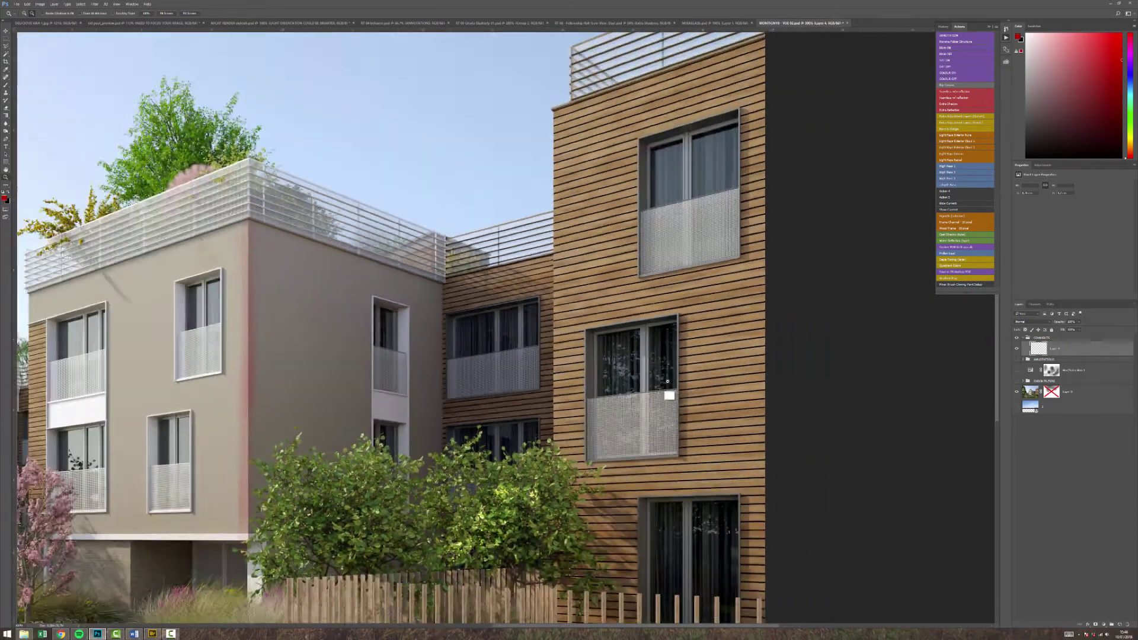
{"action": "key", "text": "b"}
{"action": "key", "text": "ctrl+a"}
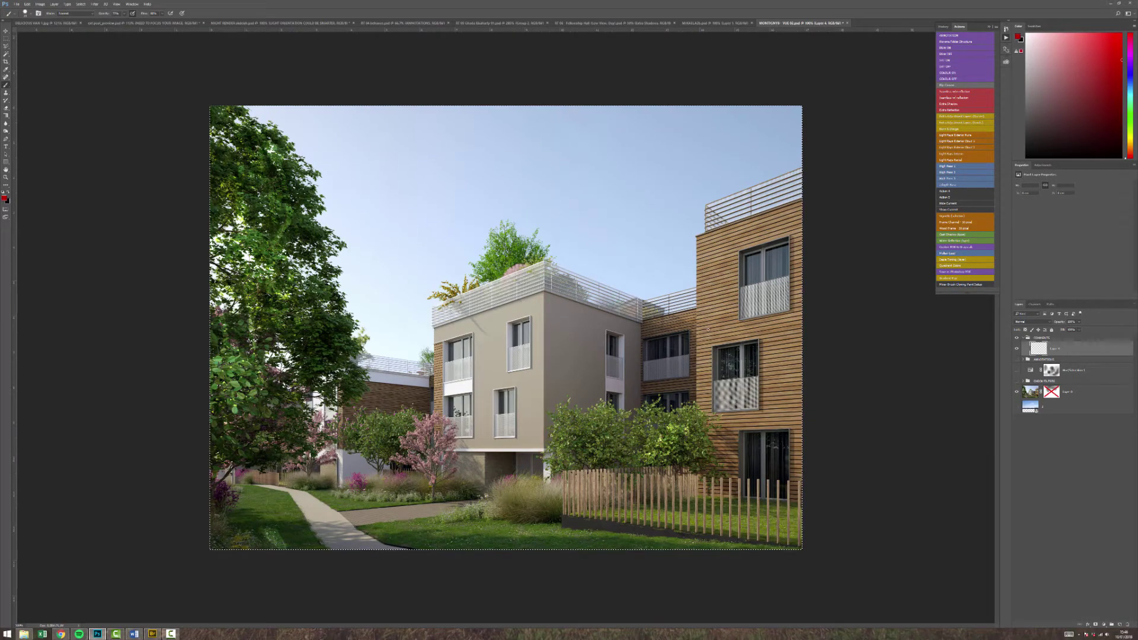
Outline the wooden facade's upper and middle windows in red, view the upper one up close and erase the outlines
{"action": "key", "text": "z"}
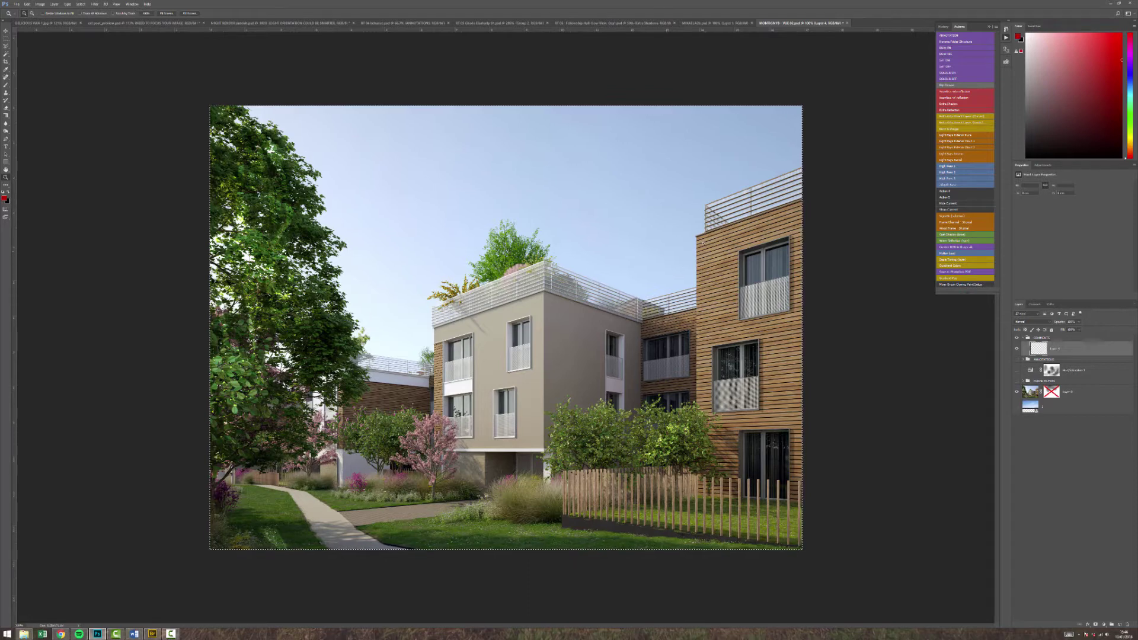
{"action": "key", "text": "b"}
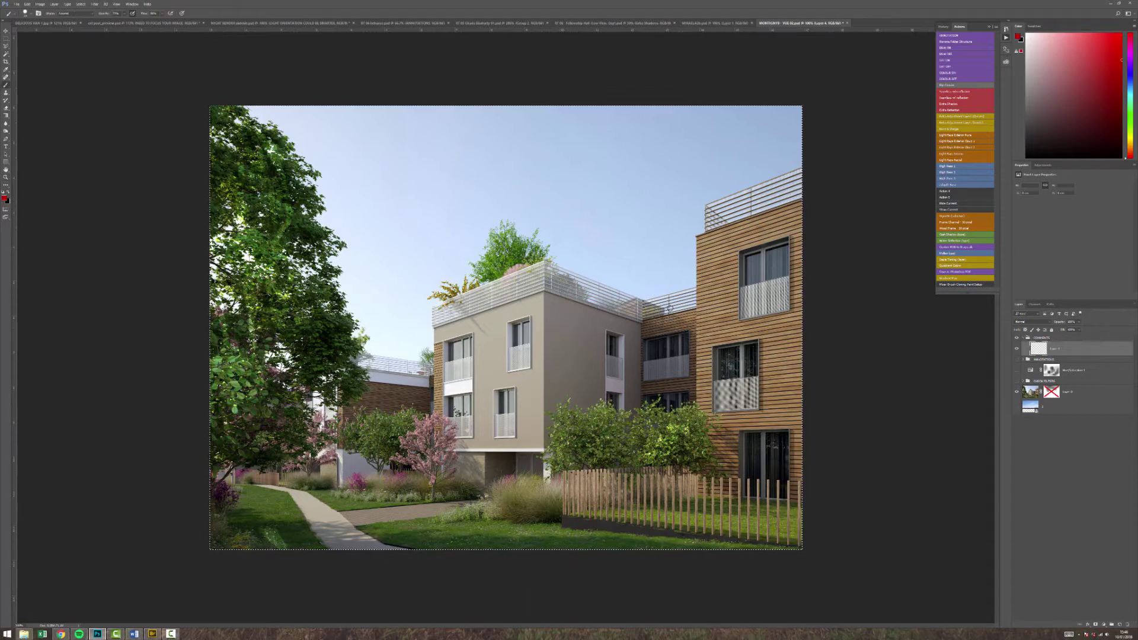
{"action": "mouse_move", "coordinate": [737, 249]}
{"action": "left_mouse_down"}
{"action": "mouse_move", "coordinate": [797, 236]}
{"action": "mouse_move", "coordinate": [795, 320]}
{"action": "mouse_move", "coordinate": [735, 303]}
{"action": "left_mouse_up"}
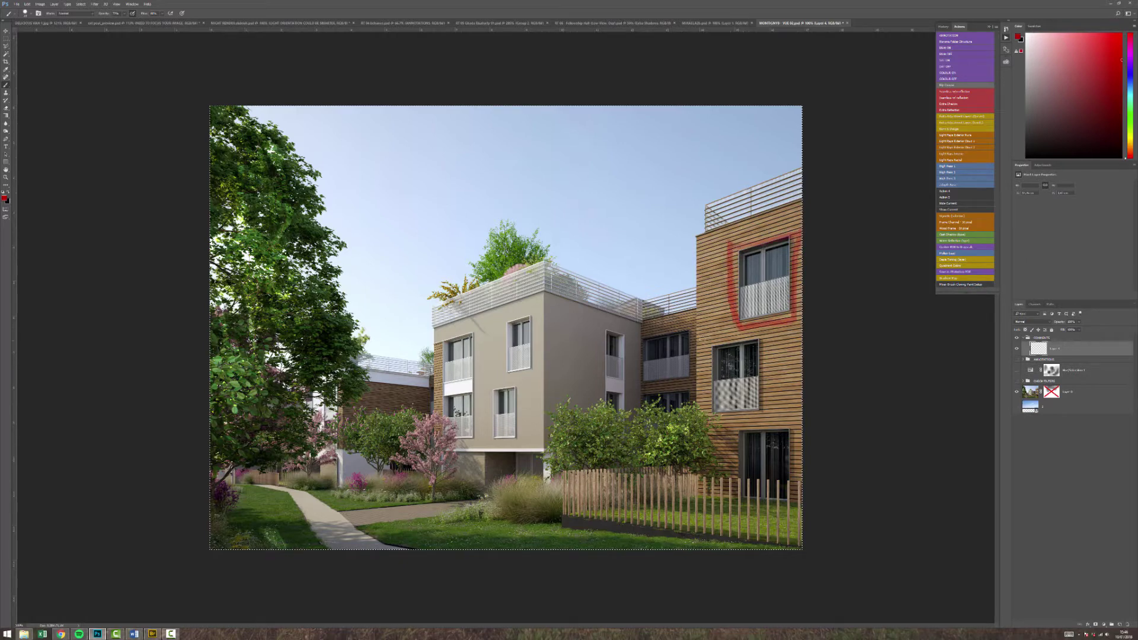
{"action": "mouse_move", "coordinate": [700, 338]}
{"action": "left_mouse_down"}
{"action": "mouse_move", "coordinate": [773, 333]}
{"action": "mouse_move", "coordinate": [769, 427]}
{"action": "mouse_move", "coordinate": [703, 422]}
{"action": "mouse_move", "coordinate": [701, 333]}
{"action": "mouse_move", "coordinate": [777, 327]}
{"action": "mouse_move", "coordinate": [770, 400]}
{"action": "mouse_move", "coordinate": [736, 425]}
{"action": "left_mouse_up"}
{"action": "key", "text": "z"}
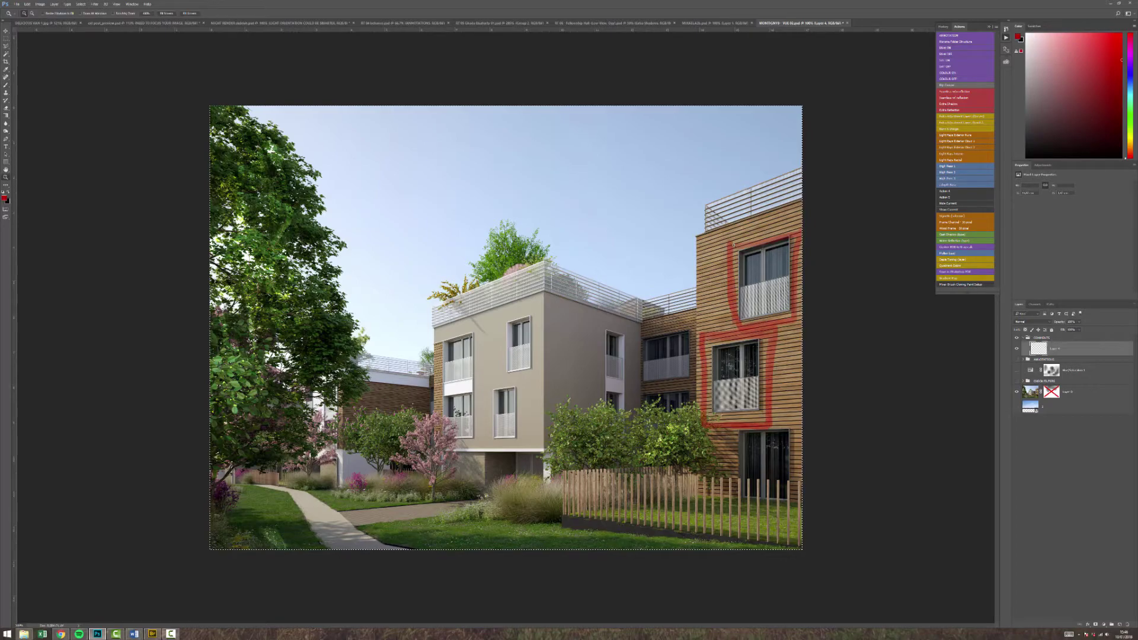
{"action": "left_click_drag", "start_coordinate": [809, 319], "coordinate": [654, 240]}
{"action": "left_click_drag", "start_coordinate": [608, 281], "coordinate": [634, 331]}
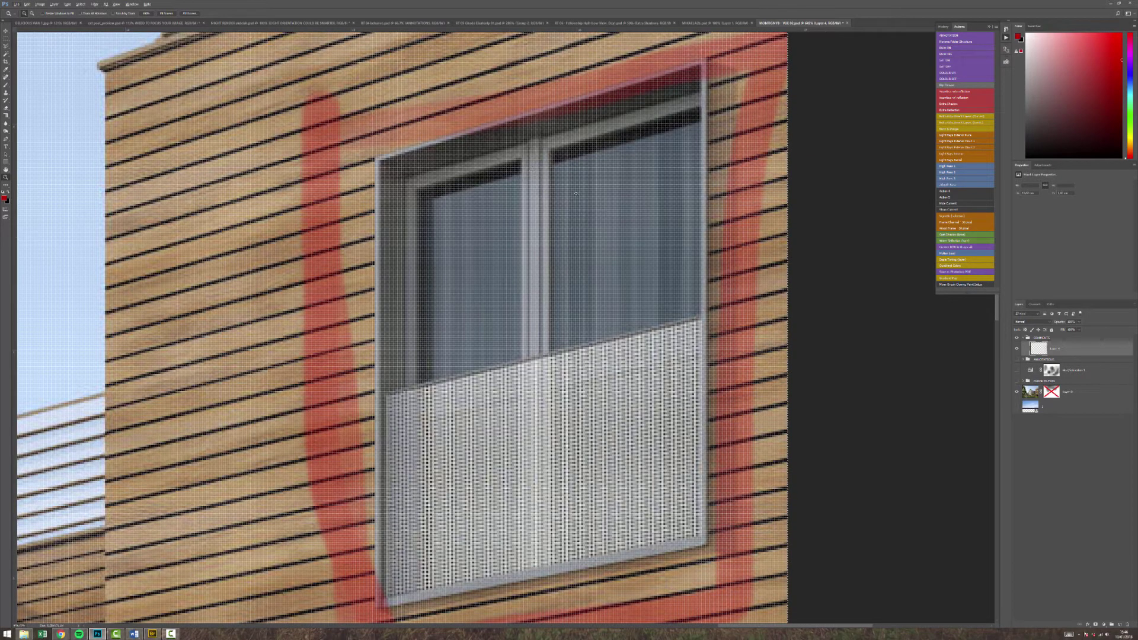
{"action": "key", "text": "Delete"}
{"action": "key", "text": "b"}
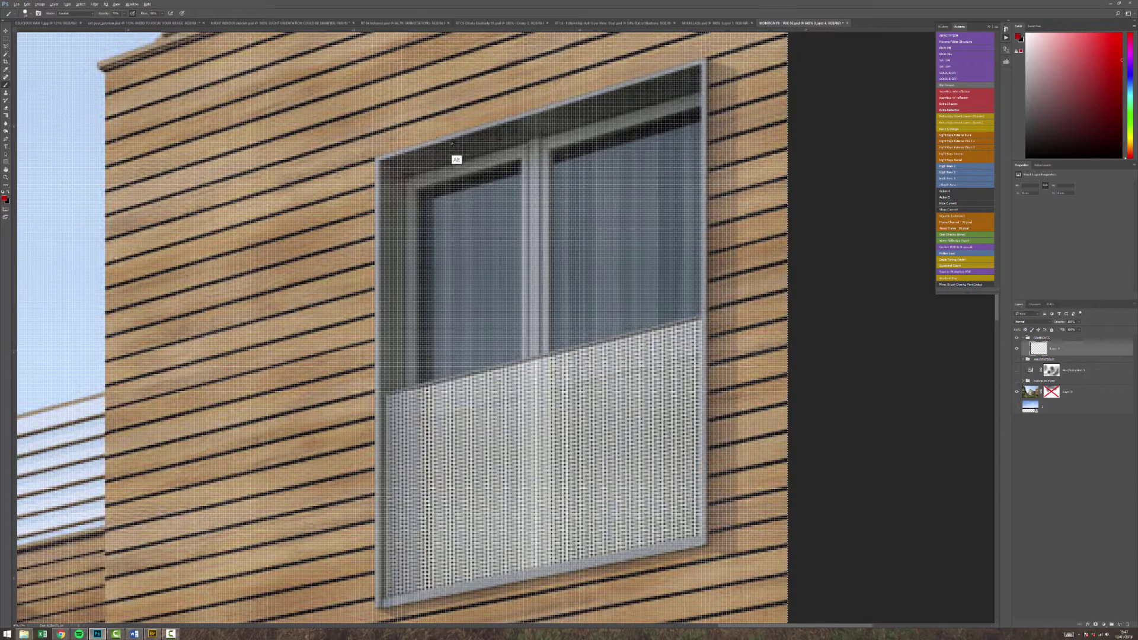
Examine the wooden facade's upper and middle windows up close, including their frames, curtains and perforated railings
{"action": "right_click", "coordinate": [460, 184], "text": "alt"}
{"action": "key", "text": "z"}
{"action": "left_click", "coordinate": [573, 323], "text": "alt"}
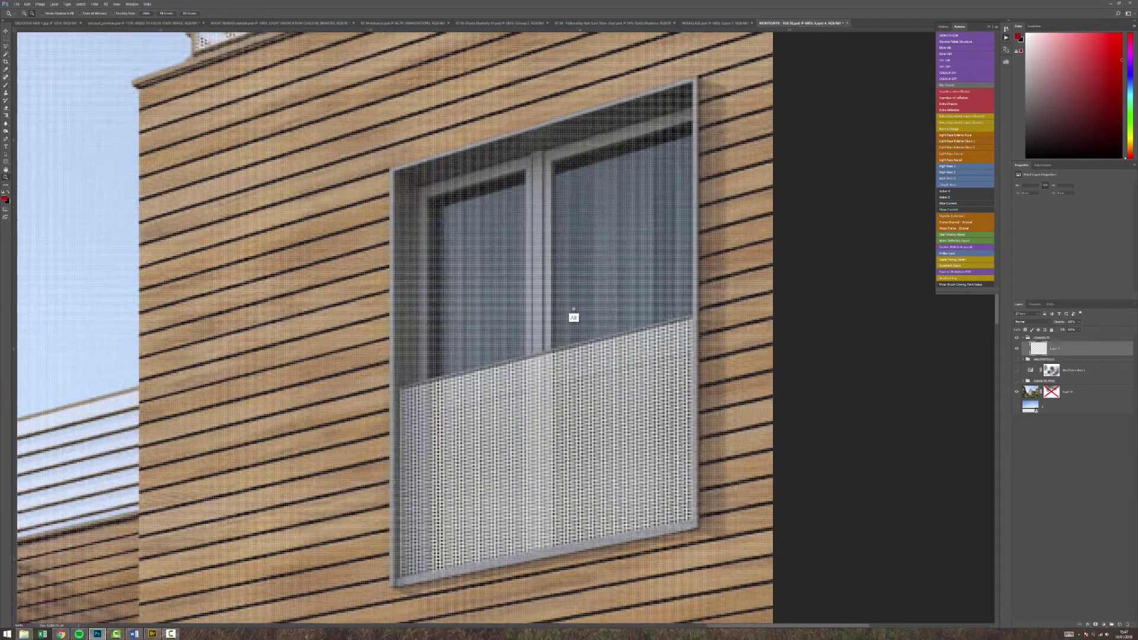
{"action": "left_click", "coordinate": [573, 315], "text": "alt"}
{"action": "left_click", "coordinate": [586, 315], "text": "alt"}
{"action": "scroll", "coordinate": [585, 290], "scroll_direction": "down", "scroll_amount": 5}
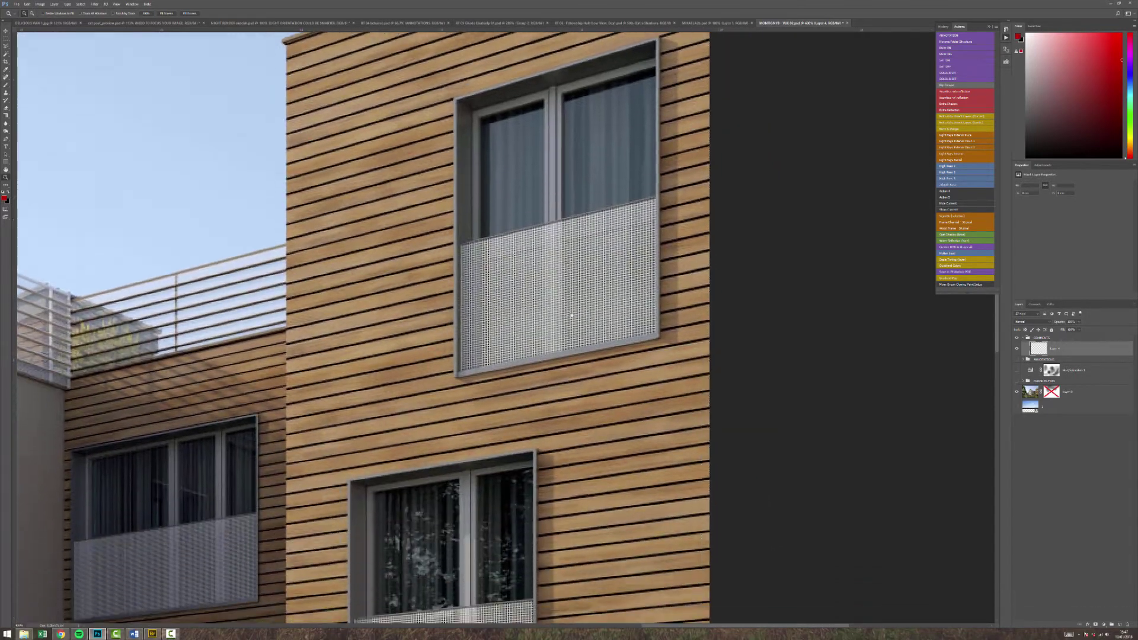
{"action": "left_click_drag", "start_coordinate": [584, 270], "coordinate": [617, 140]}
{"action": "left_click_drag", "start_coordinate": [513, 427], "coordinate": [625, 322]}
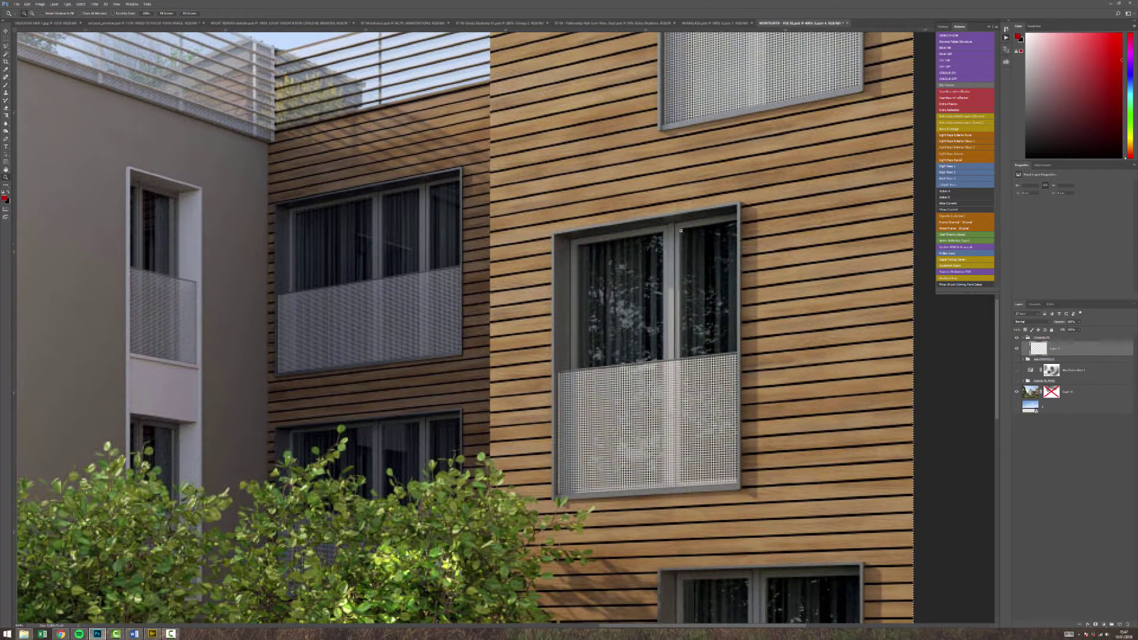
Examine the ground-floor glass door behind the fence up close, then return to a wider view of both buildings
{"action": "key", "text": "b"}
{"action": "left_click_drag", "start_coordinate": [659, 394], "coordinate": [613, 246]}
{"action": "left_click_drag", "start_coordinate": [646, 431], "coordinate": [650, 300]}
{"action": "key", "text": "z"}
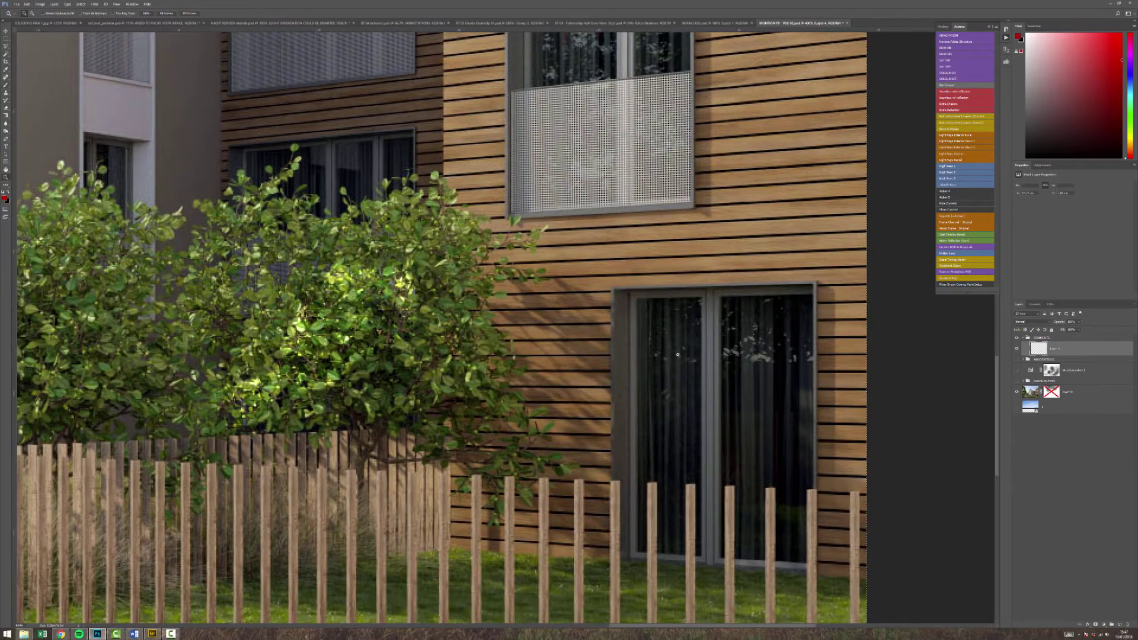
{"action": "left_click", "coordinate": [679, 369], "text": "alt"}
{"action": "left_click", "coordinate": [680, 370], "text": "alt"}
{"action": "left_click", "coordinate": [684, 377], "text": "alt"}
{"action": "left_click", "coordinate": [680, 379]}
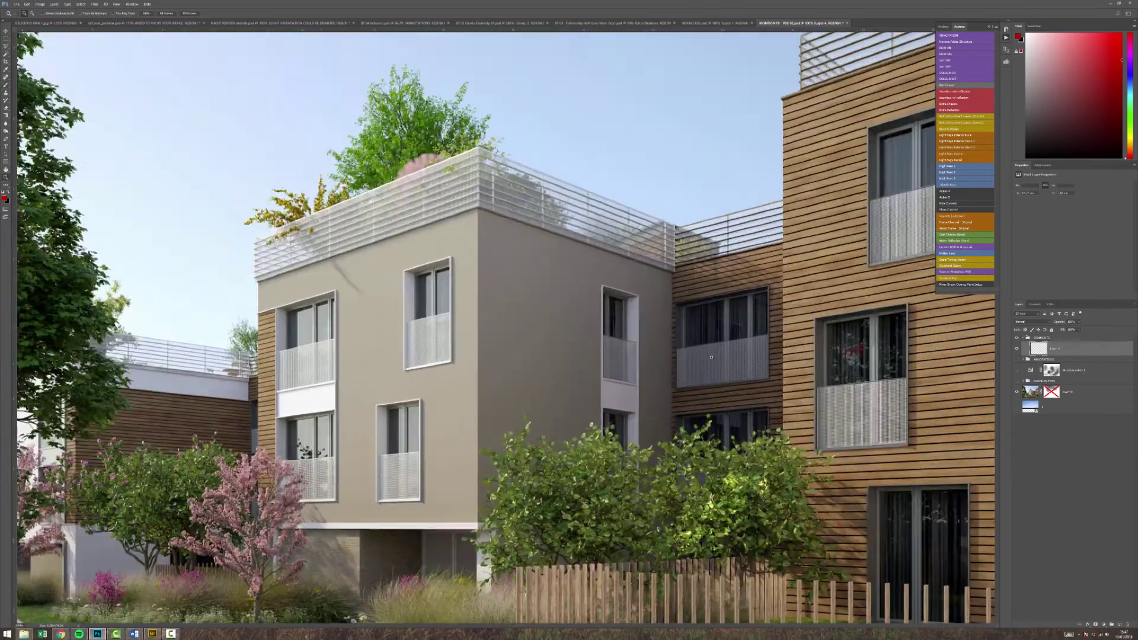
Draw a thin red stroke on the wooden facade's upper window and brush heavy red over the recessed facade's upper window
{"action": "key", "text": "b"}
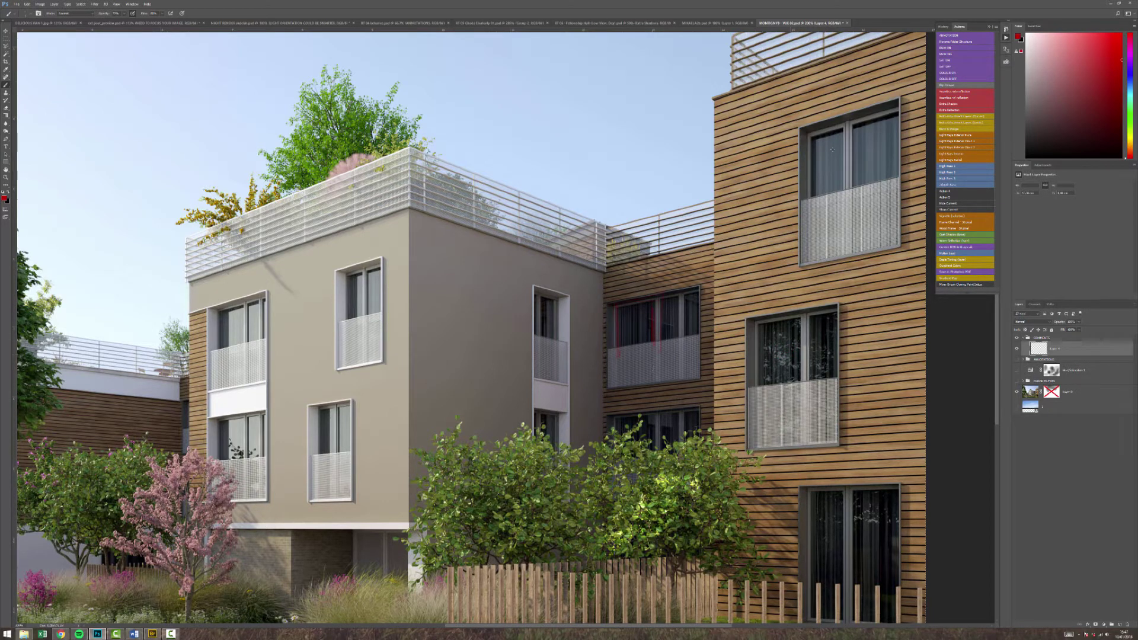
{"action": "mouse_move", "coordinate": [847, 190]}
{"action": "left_mouse_down"}
{"action": "mouse_move", "coordinate": [843, 225]}
{"action": "mouse_move", "coordinate": [818, 226]}
{"action": "left_mouse_up"}
{"action": "left_click_drag", "start_coordinate": [847, 163], "coordinate": [832, 240]}
{"action": "right_click", "coordinate": [622, 243], "text": "alt"}
{"action": "mouse_move", "coordinate": [616, 331]}
{"action": "left_mouse_down"}
{"action": "mouse_move", "coordinate": [682, 286]}
{"action": "mouse_move", "coordinate": [696, 363]}
{"action": "mouse_move", "coordinate": [633, 315]}
{"action": "mouse_move", "coordinate": [652, 350]}
{"action": "mouse_move", "coordinate": [635, 366]}
{"action": "mouse_move", "coordinate": [660, 371]}
{"action": "mouse_move", "coordinate": [637, 367]}
{"action": "mouse_move", "coordinate": [649, 351]}
{"action": "mouse_move", "coordinate": [634, 350]}
{"action": "left_mouse_up"}
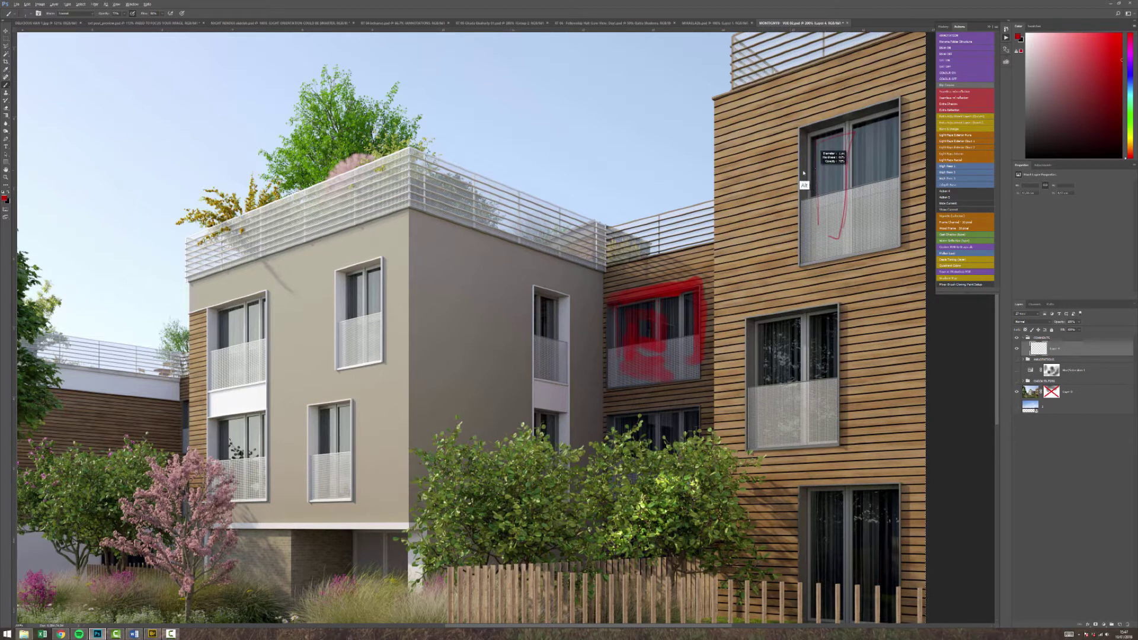
Outline the wooden facade's ground-floor glass door in red, then erase all the red marks
{"action": "key", "text": "alt"}
{"action": "left_click_drag", "start_coordinate": [812, 180], "coordinate": [807, 178]}
{"action": "left_click_drag", "start_coordinate": [770, 364], "coordinate": [603, 246]}
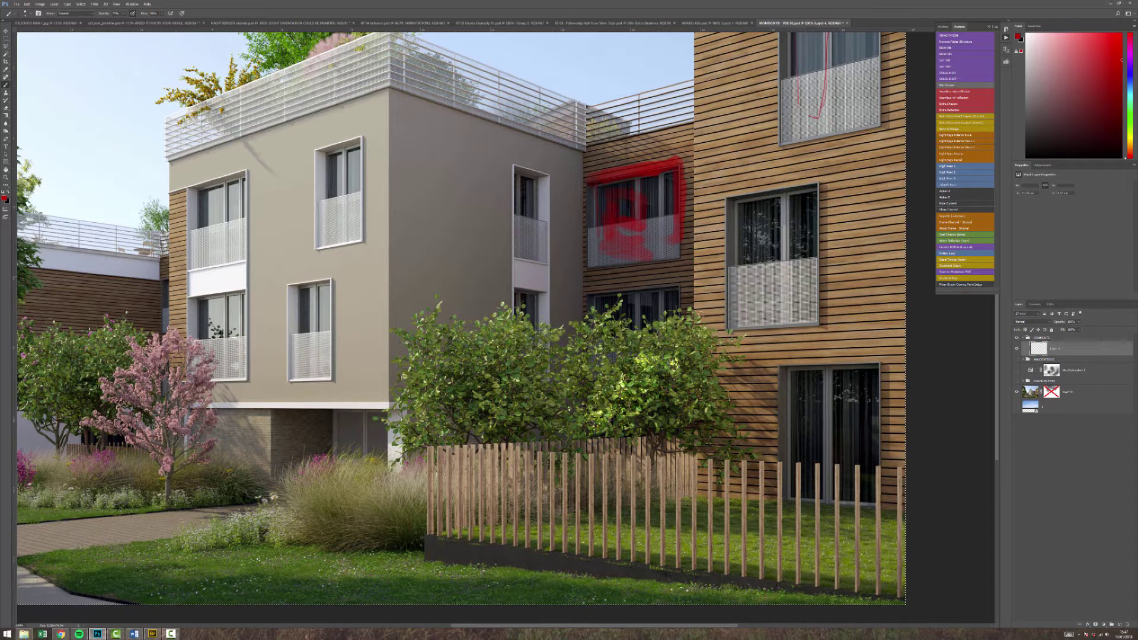
{"action": "mouse_move", "coordinate": [897, 370]}
{"action": "left_mouse_down"}
{"action": "mouse_move", "coordinate": [870, 489]}
{"action": "mouse_move", "coordinate": [841, 484]}
{"action": "left_mouse_up"}
{"action": "key", "text": "z"}
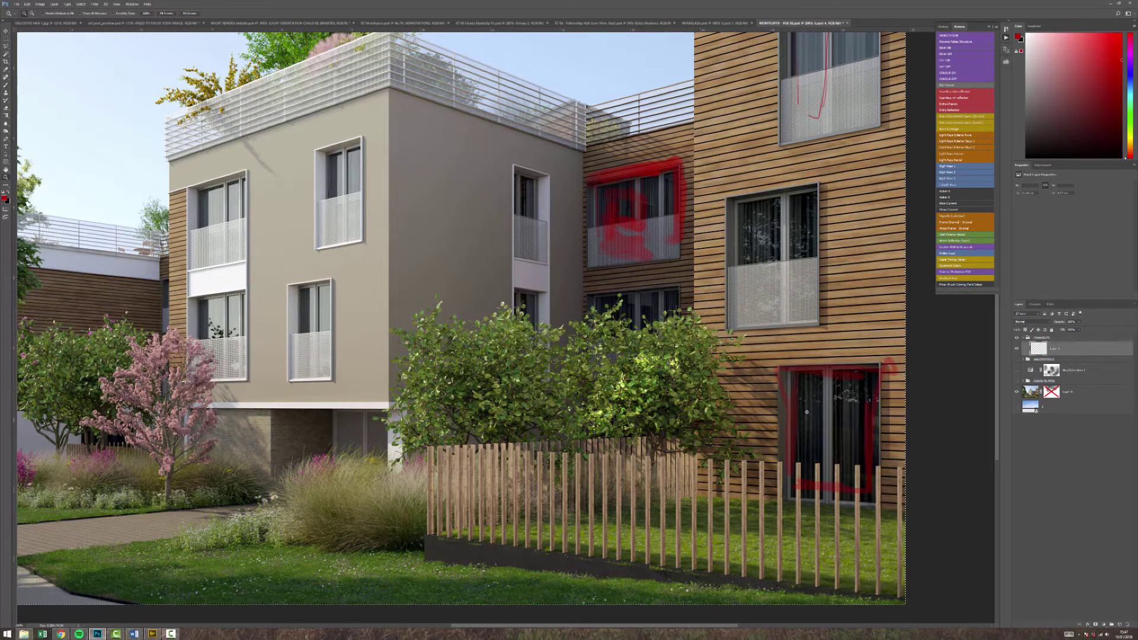
{"action": "left_click", "coordinate": [801, 410]}
{"action": "left_click", "coordinate": [796, 403], "text": "alt"}
{"action": "key", "text": "b"}
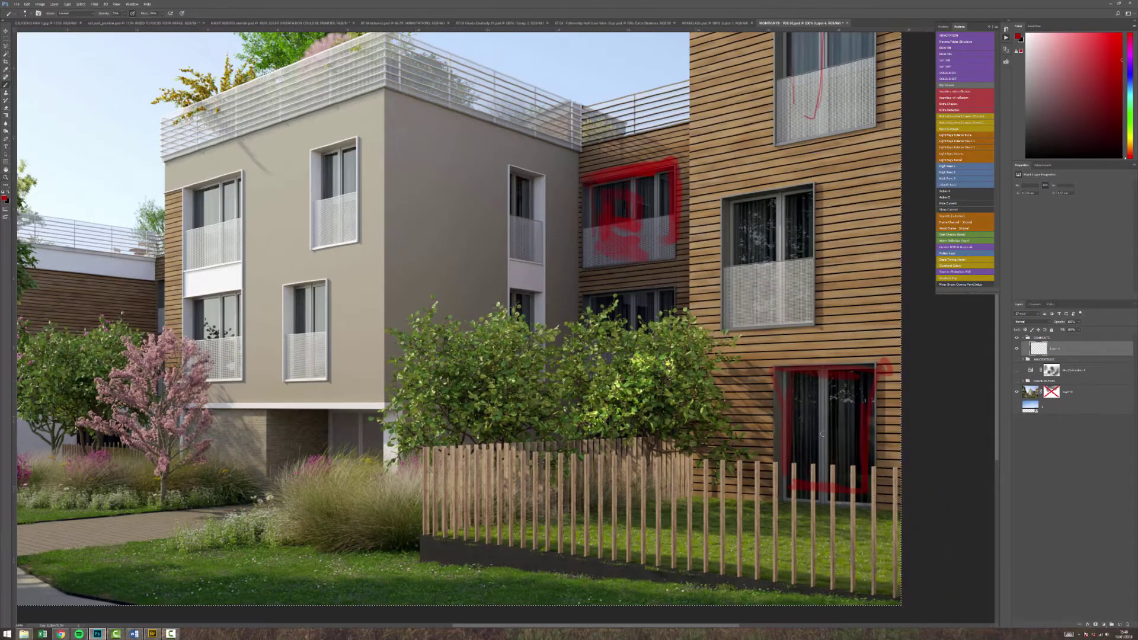
{"action": "key", "text": "Delete"}
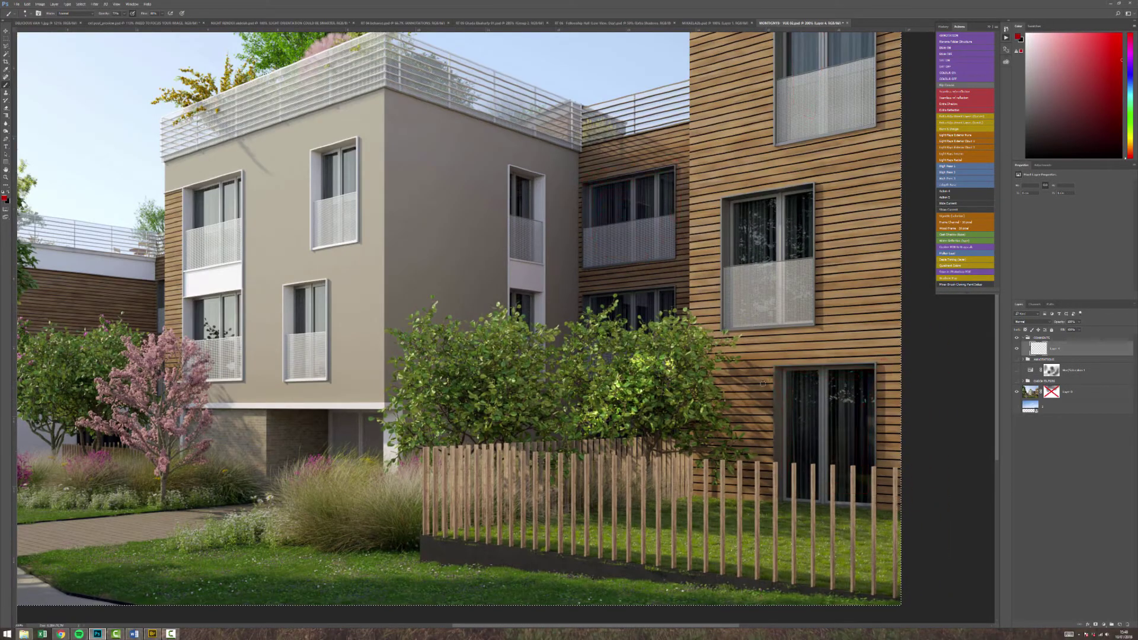
Paint a soft red outline around the ground-floor glass door and extend it along the lawn at its base
{"action": "left_click_drag", "start_coordinate": [796, 359], "coordinate": [844, 359]}
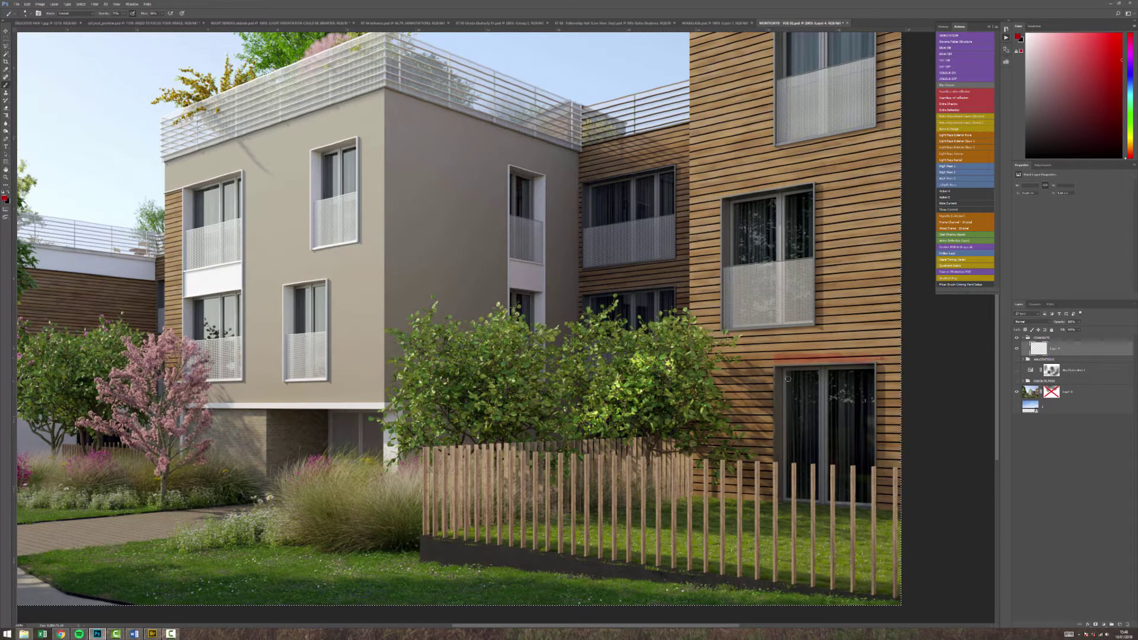
{"action": "left_click_drag", "start_coordinate": [777, 367], "coordinate": [776, 492]}
{"action": "left_click_drag", "start_coordinate": [856, 499], "coordinate": [728, 497]}
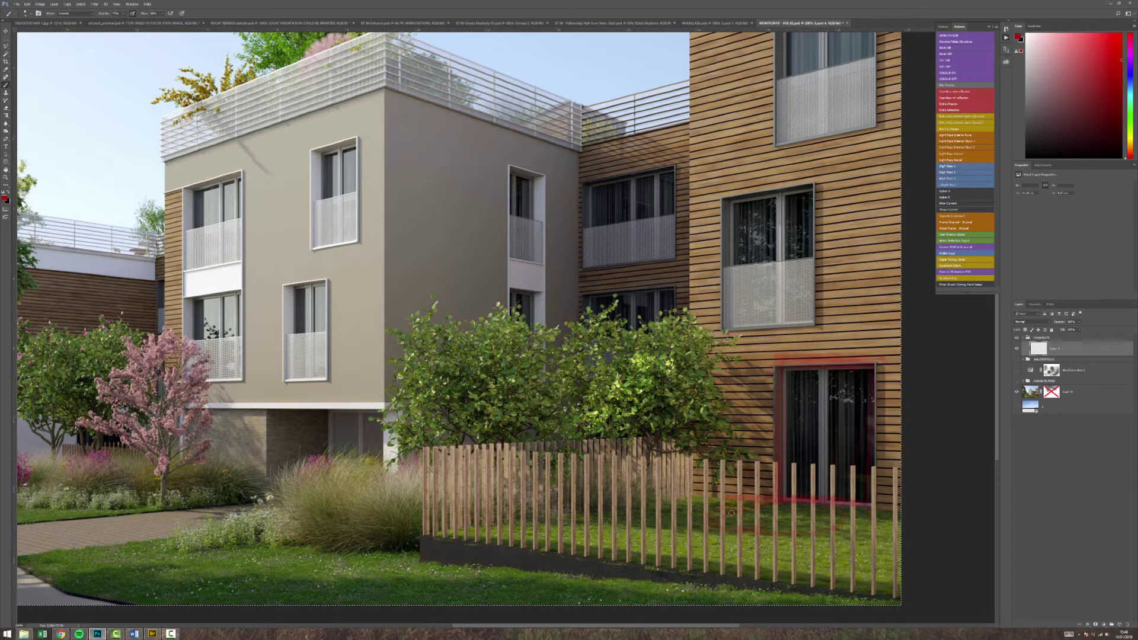
Brush red marks over the garden behind the fence, the fence's base, the door's lower part and the fence's top edge
{"action": "left_click_drag", "start_coordinate": [731, 513], "coordinate": [737, 469]}
{"action": "left_click_drag", "start_coordinate": [514, 555], "coordinate": [524, 557]}
{"action": "mouse_move", "coordinate": [684, 498]}
{"action": "left_mouse_down"}
{"action": "mouse_move", "coordinate": [700, 478]}
{"action": "mouse_move", "coordinate": [733, 475]}
{"action": "left_mouse_up"}
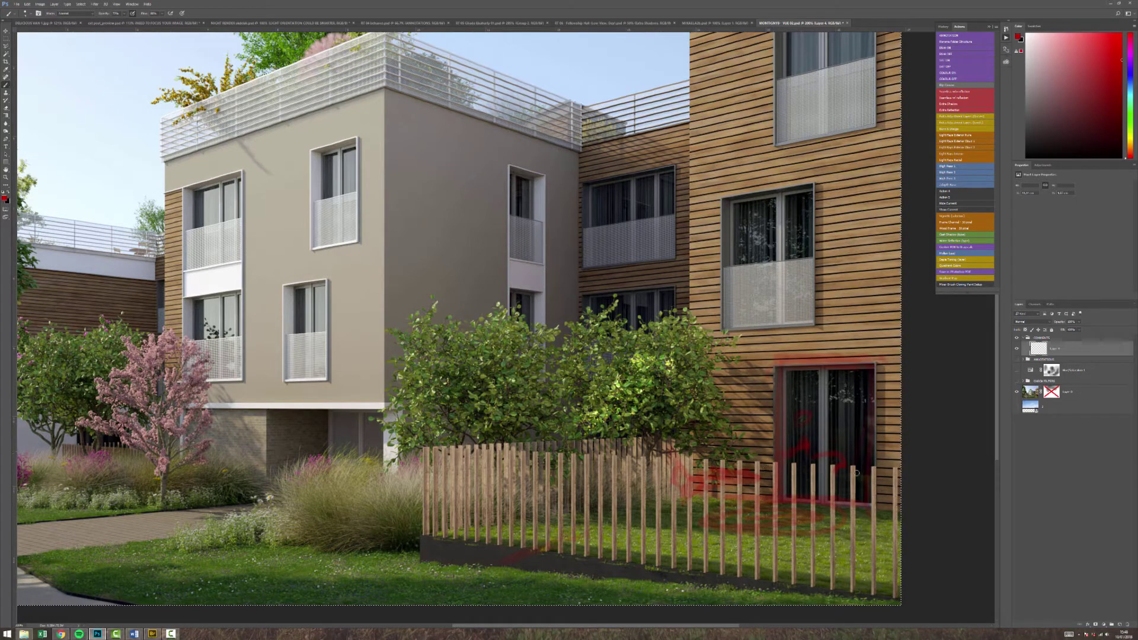
{"action": "left_click_drag", "start_coordinate": [845, 530], "coordinate": [835, 547]}
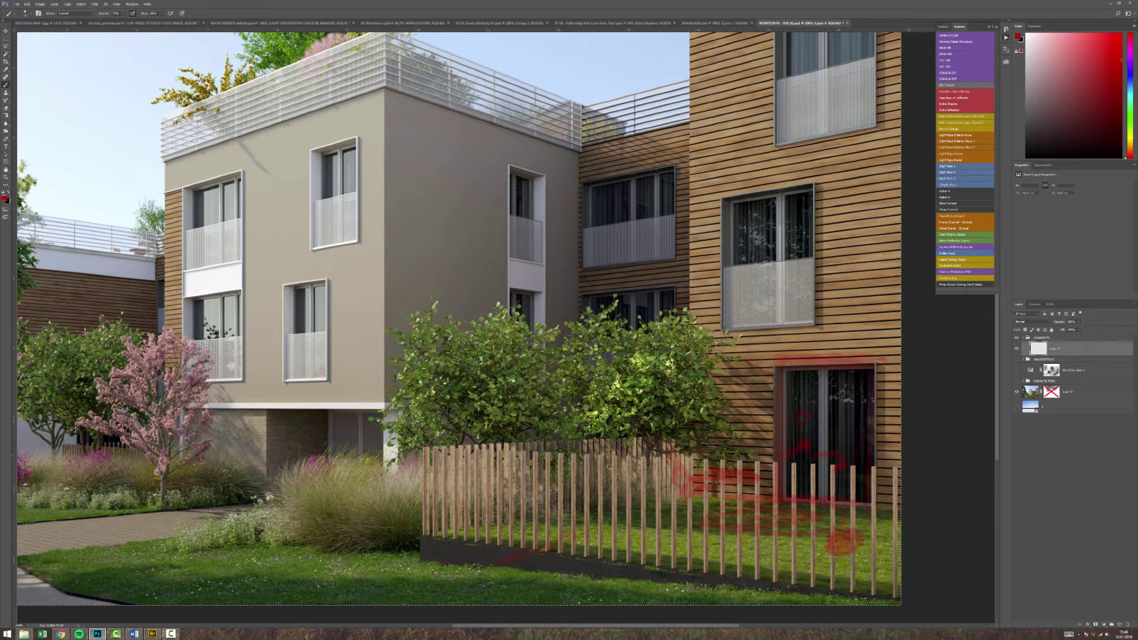
{"action": "mouse_move", "coordinate": [609, 467]}
{"action": "left_mouse_down"}
{"action": "mouse_move", "coordinate": [782, 468]}
{"action": "mouse_move", "coordinate": [739, 486]}
{"action": "mouse_move", "coordinate": [777, 478]}
{"action": "left_mouse_up"}
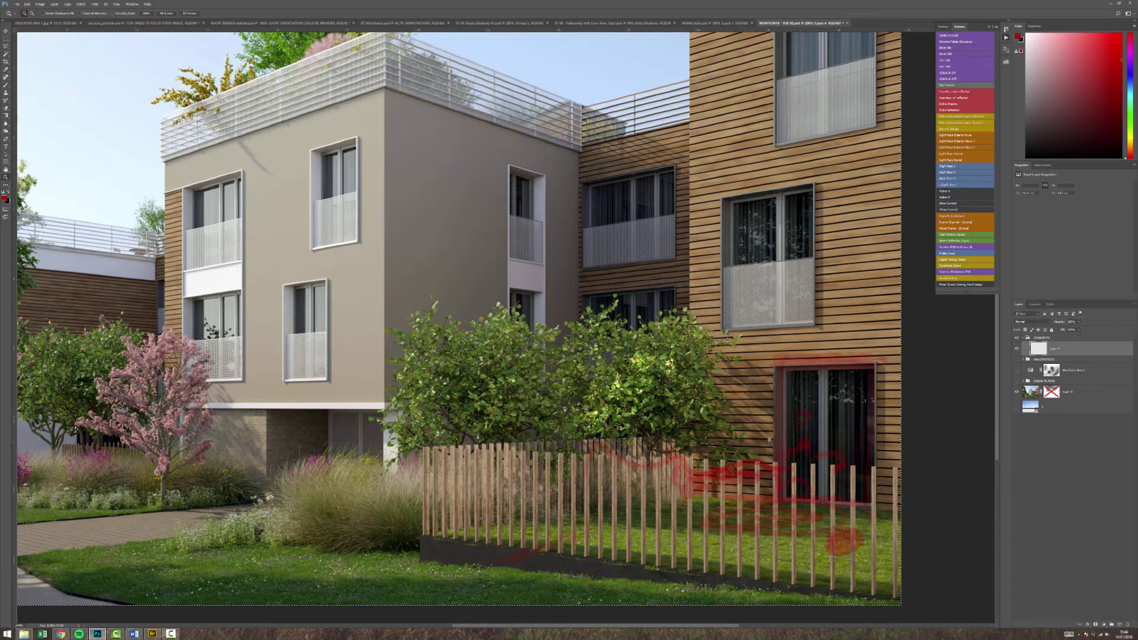
Outline the wooden facade's top-floor window in red with the whole rendering in view
{"action": "key", "text": "ctrl+alt+0"}
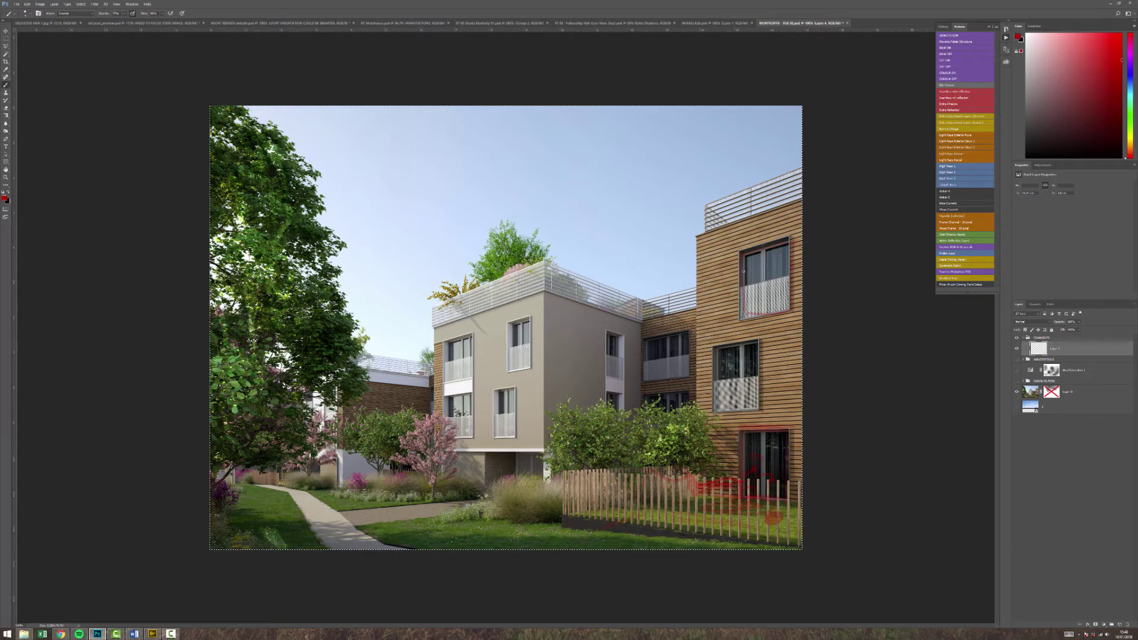
{"action": "mouse_move", "coordinate": [791, 240]}
{"action": "left_mouse_down"}
{"action": "mouse_move", "coordinate": [788, 315]}
{"action": "mouse_move", "coordinate": [747, 316]}
{"action": "mouse_move", "coordinate": [744, 241]}
{"action": "mouse_move", "coordinate": [788, 242]}
{"action": "mouse_move", "coordinate": [783, 316]}
{"action": "mouse_move", "coordinate": [758, 320]}
{"action": "left_mouse_up"}
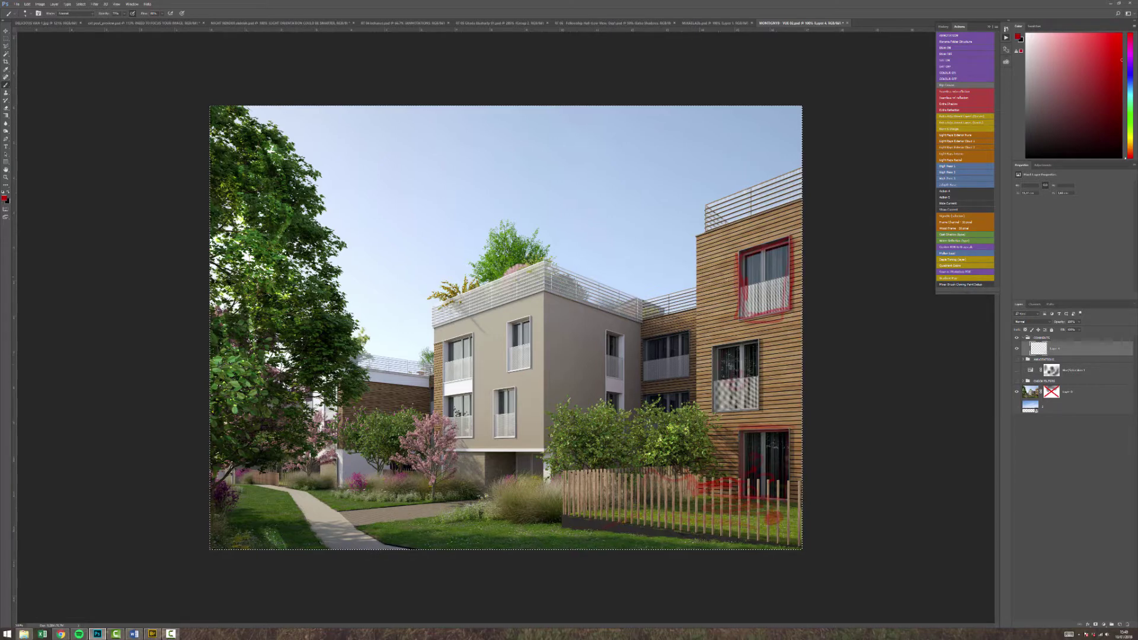
Erase all the red marks, clear the selection, and dab a soft red spot on the wooden facade's edge beside the lower roof railing
{"action": "key", "text": "Delete"}
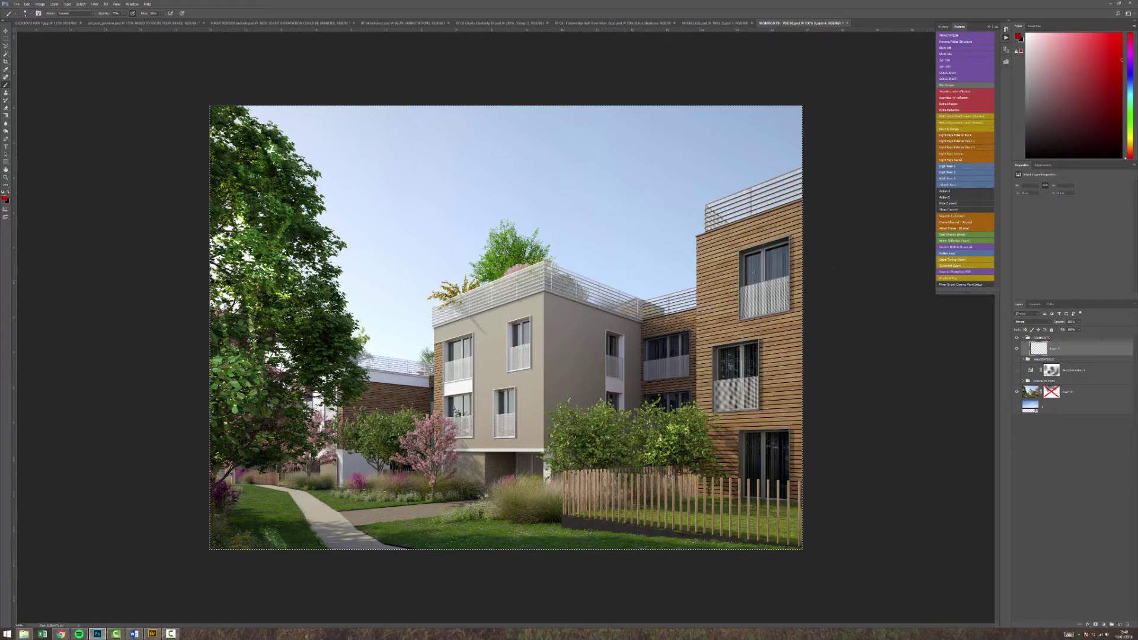
{"action": "key", "text": "ctrl+d"}
{"action": "key", "text": "z"}
{"action": "left_click_drag", "start_coordinate": [678, 225], "coordinate": [723, 395]}
{"action": "key", "text": "b"}
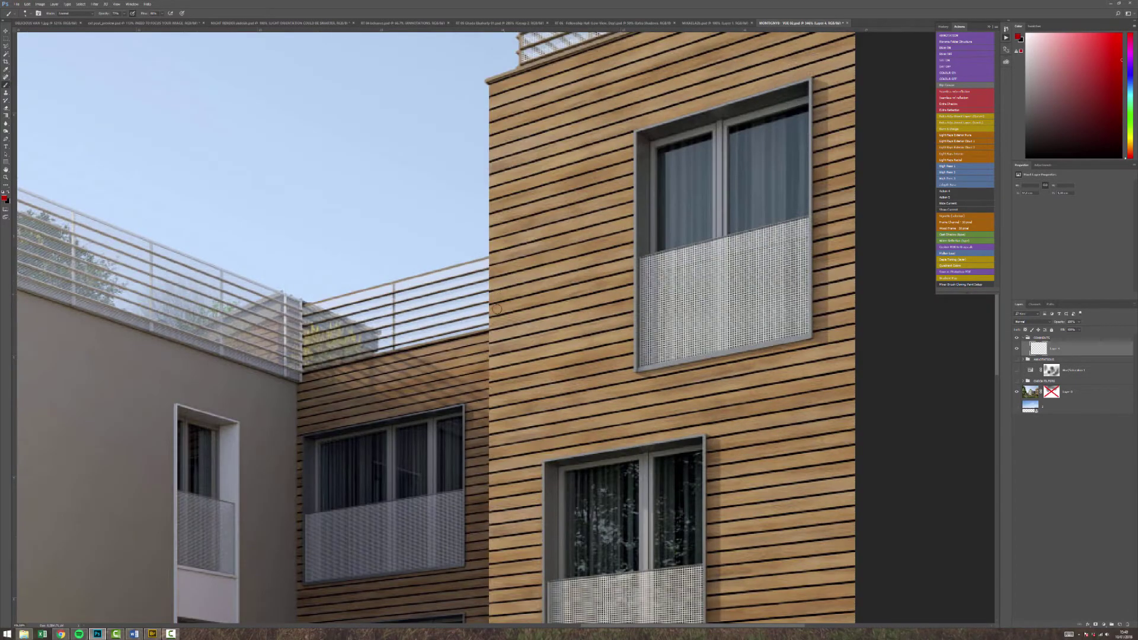
{"action": "left_click", "coordinate": [497, 298]}
{"action": "left_click_drag", "start_coordinate": [532, 432], "coordinate": [517, 366]}
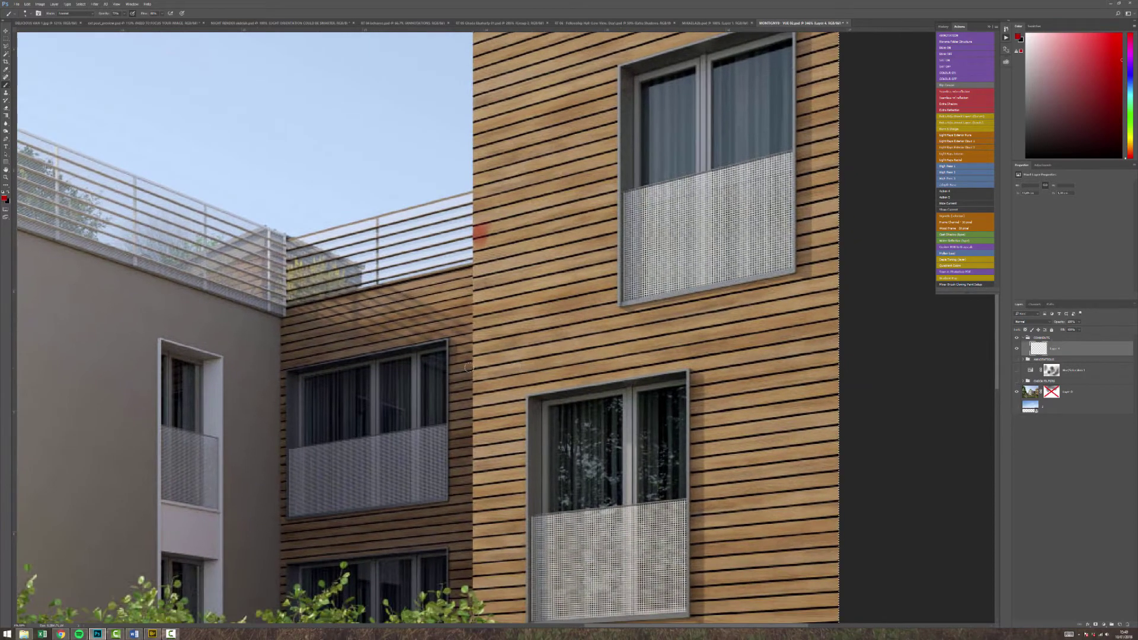
Examine the wooden facade's corner edge and cladding up close, including the area below the roof terrace
{"action": "scroll", "coordinate": [525, 320], "scroll_direction": "up", "scroll_amount": 5}
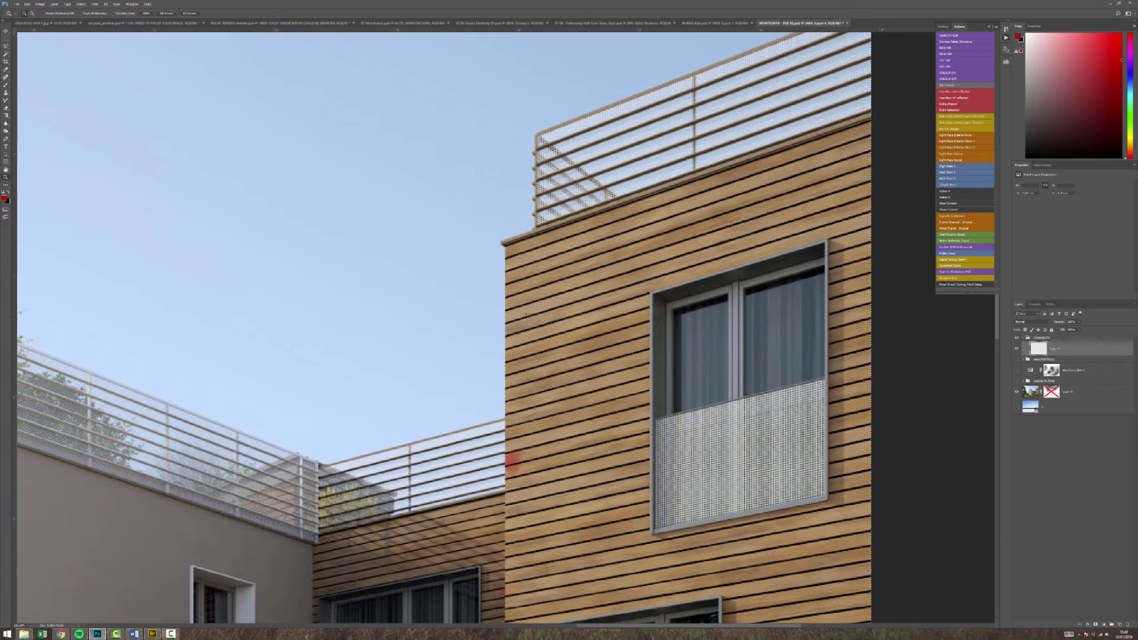
{"action": "scroll", "coordinate": [522, 313], "scroll_direction": "up", "scroll_amount": 1}
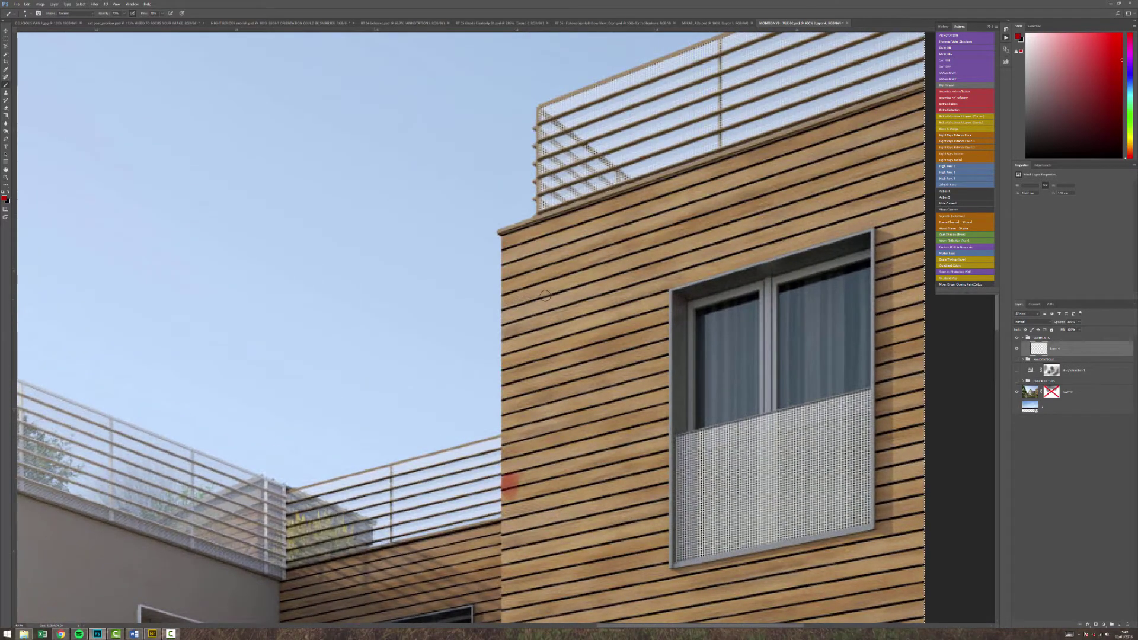
{"action": "key", "text": "z"}
{"action": "left_click_drag", "start_coordinate": [456, 252], "coordinate": [484, 205]}
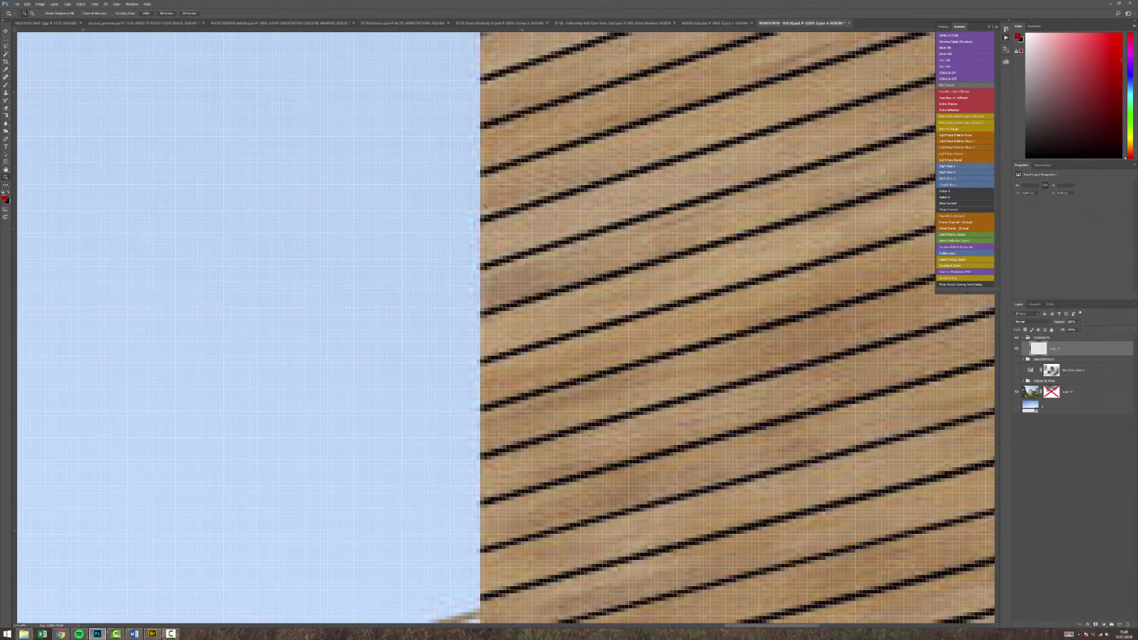
{"action": "left_click_drag", "start_coordinate": [587, 379], "coordinate": [569, 234]}
{"action": "key", "text": "b"}
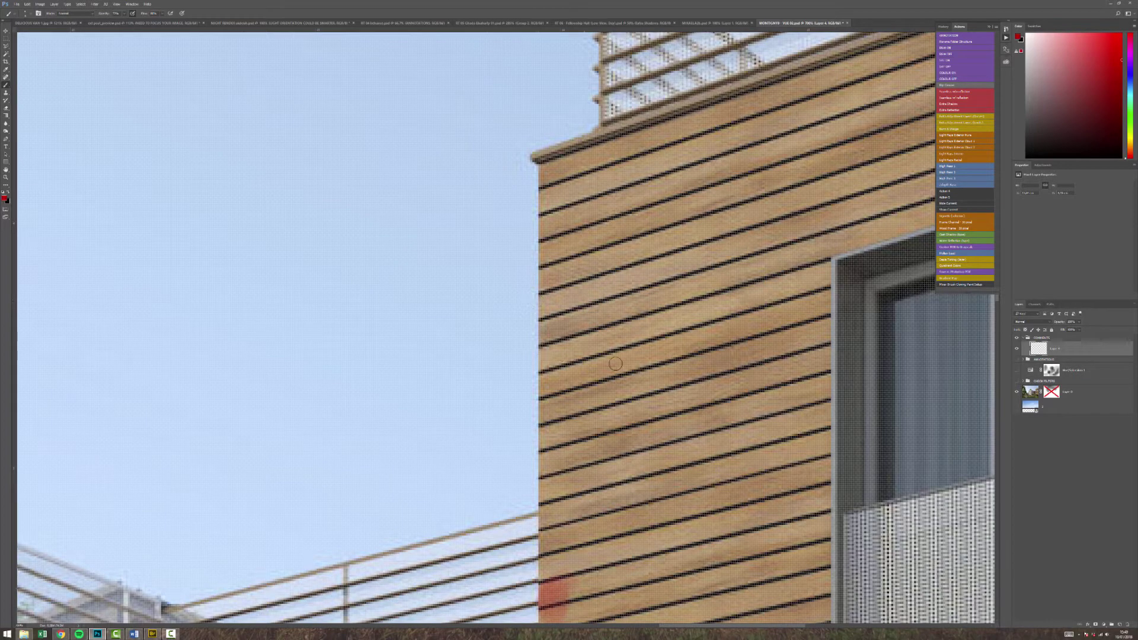
{"action": "key", "text": "z"}
{"action": "mouse_move", "coordinate": [643, 386]}
{"action": "left_mouse_down"}
{"action": "mouse_move", "coordinate": [655, 451]}
{"action": "mouse_move", "coordinate": [667, 456]}
{"action": "left_mouse_up"}
{"action": "key", "text": "b"}
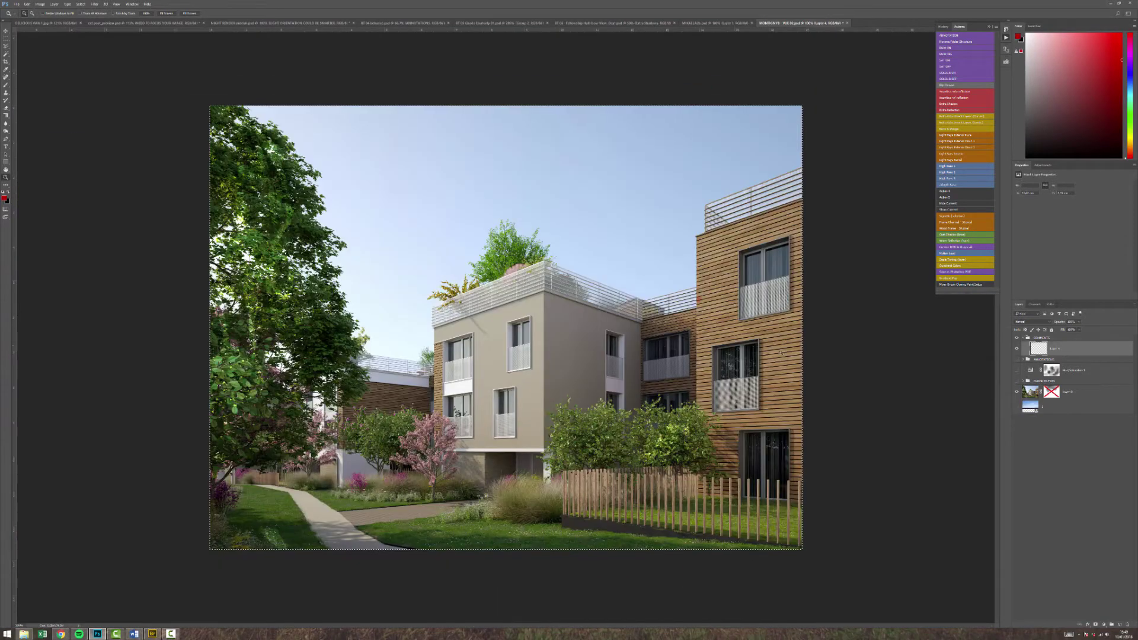
Trace a thin red line down the wooden facade beside its upper windows and brush horizontal strokes across the middle-floor window
{"action": "key", "text": "z"}
{"action": "left_click", "coordinate": [739, 356]}
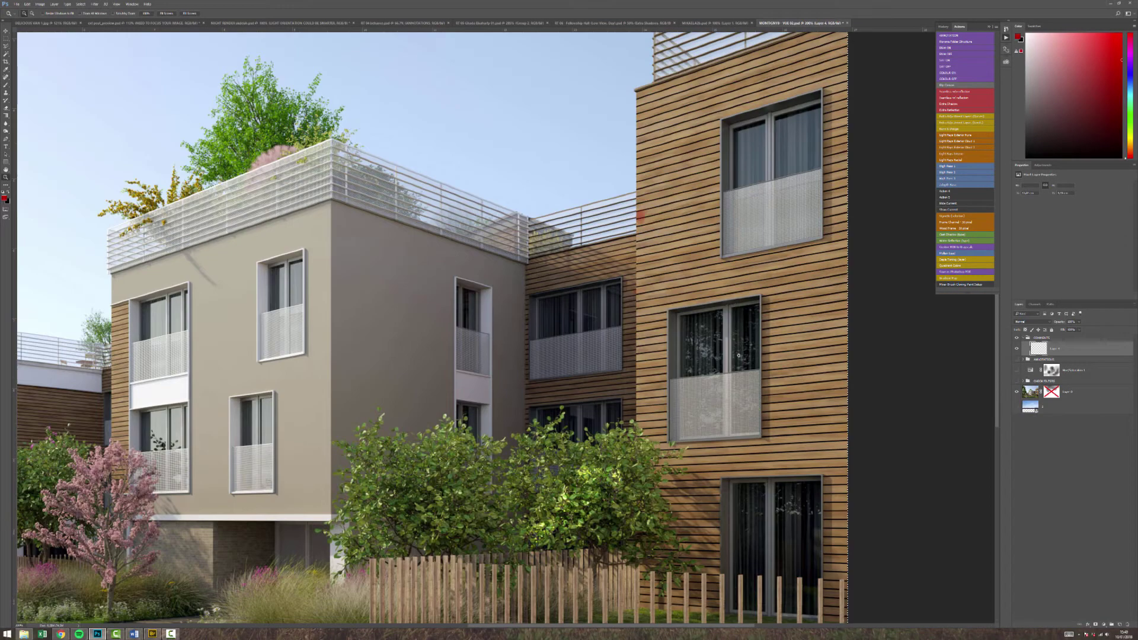
{"action": "key", "text": "b"}
{"action": "left_click_drag", "start_coordinate": [693, 227], "coordinate": [672, 229]}
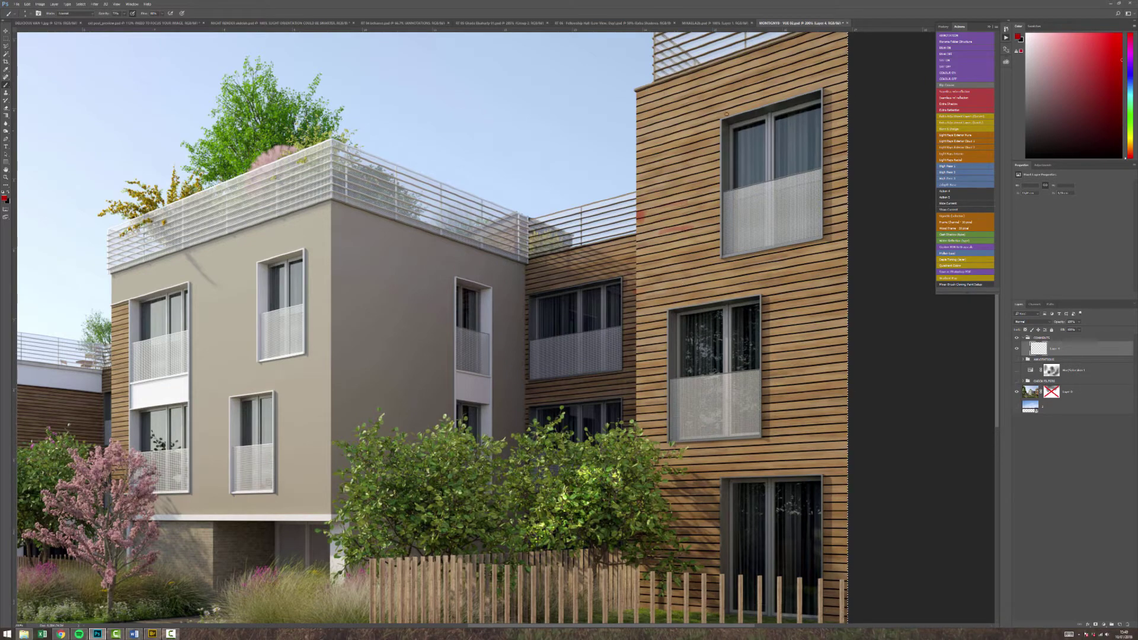
{"action": "left_click_drag", "start_coordinate": [667, 99], "coordinate": [679, 248]}
{"action": "left_click_drag", "start_coordinate": [668, 470], "coordinate": [729, 464]}
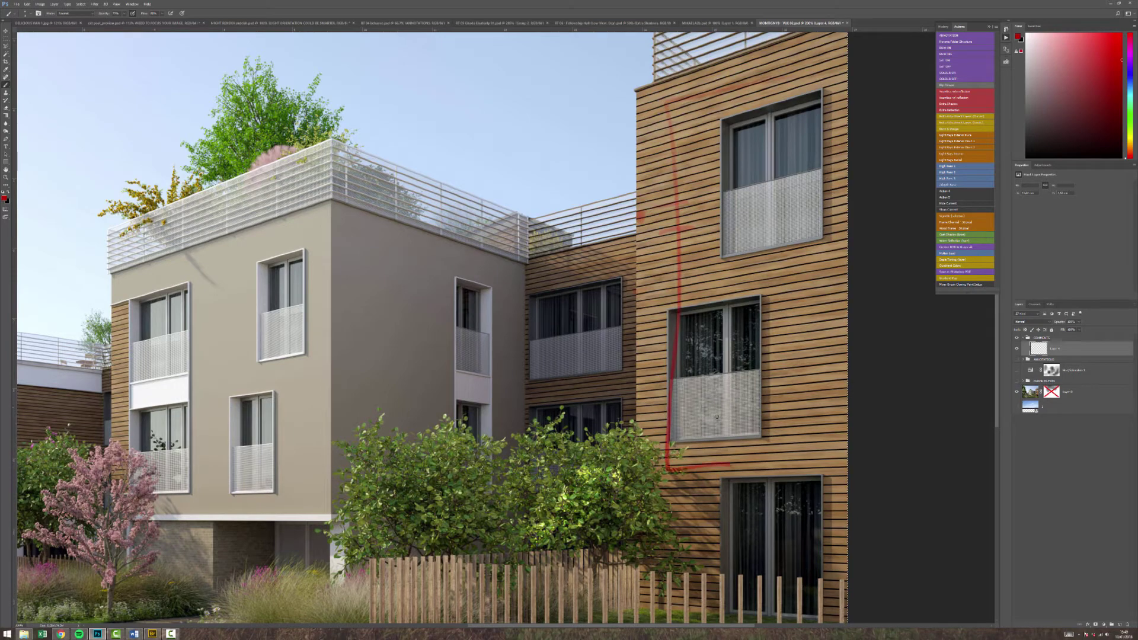
{"action": "mouse_move", "coordinate": [688, 424]}
{"action": "left_mouse_down"}
{"action": "mouse_move", "coordinate": [742, 425]}
{"action": "mouse_move", "coordinate": [694, 405]}
{"action": "left_mouse_up"}
{"action": "mouse_move", "coordinate": [695, 392]}
{"action": "left_mouse_down"}
{"action": "mouse_move", "coordinate": [732, 391]}
{"action": "mouse_move", "coordinate": [706, 380]}
{"action": "left_mouse_up"}
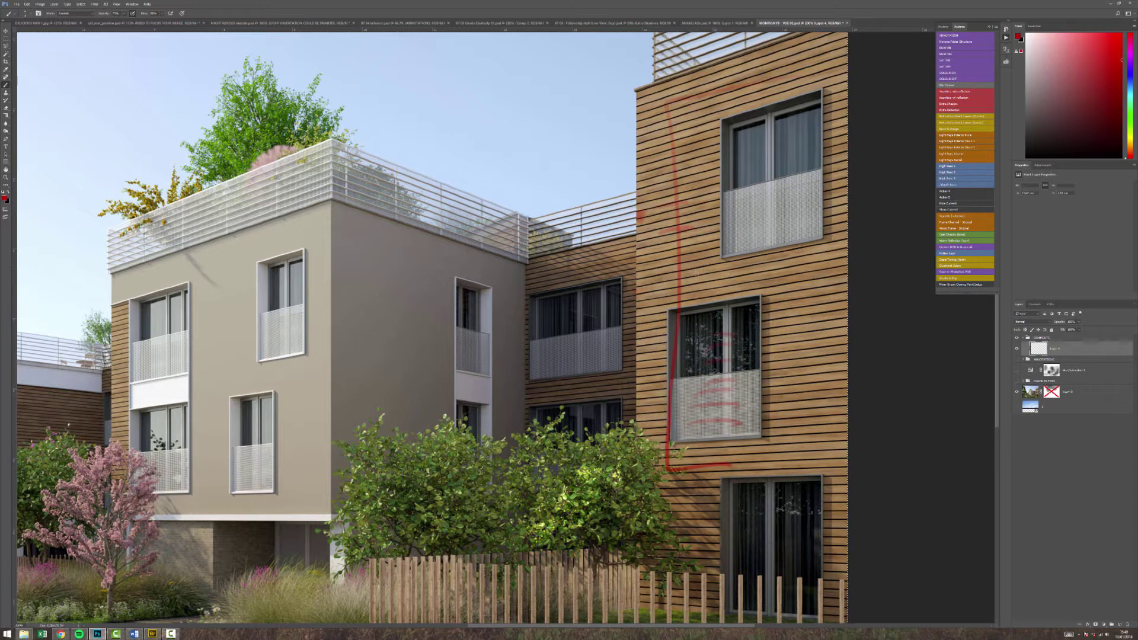
Erase all the red marks and brush a short red mark on the wood cladding between the top-floor and middle-floor windows
{"action": "key", "text": "Delete"}
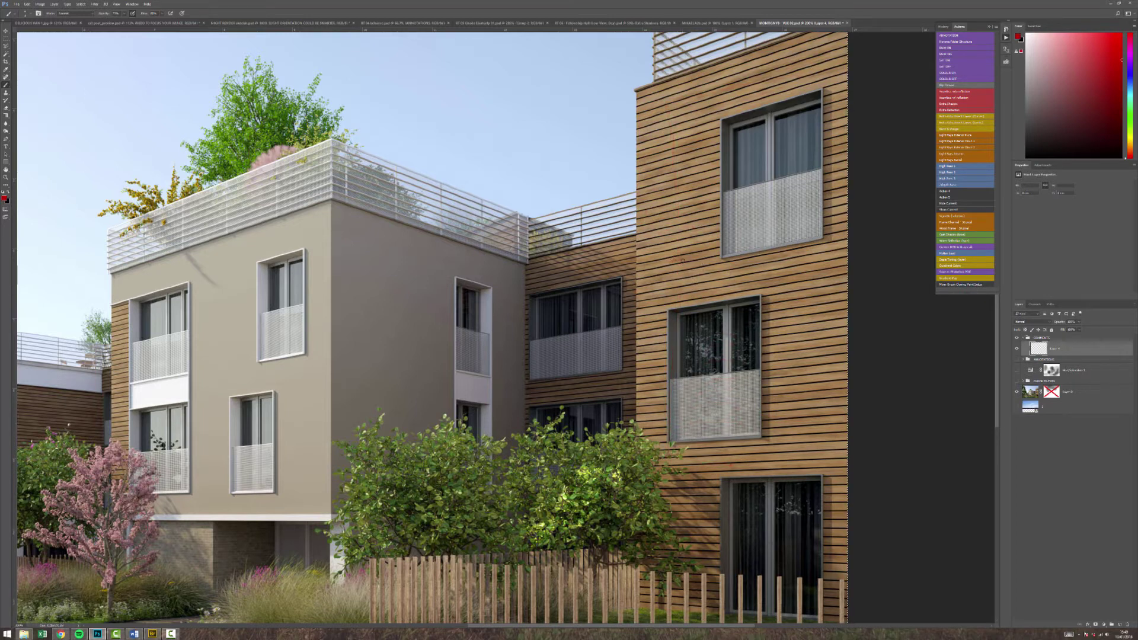
{"action": "left_click_drag", "start_coordinate": [682, 259], "coordinate": [664, 265]}
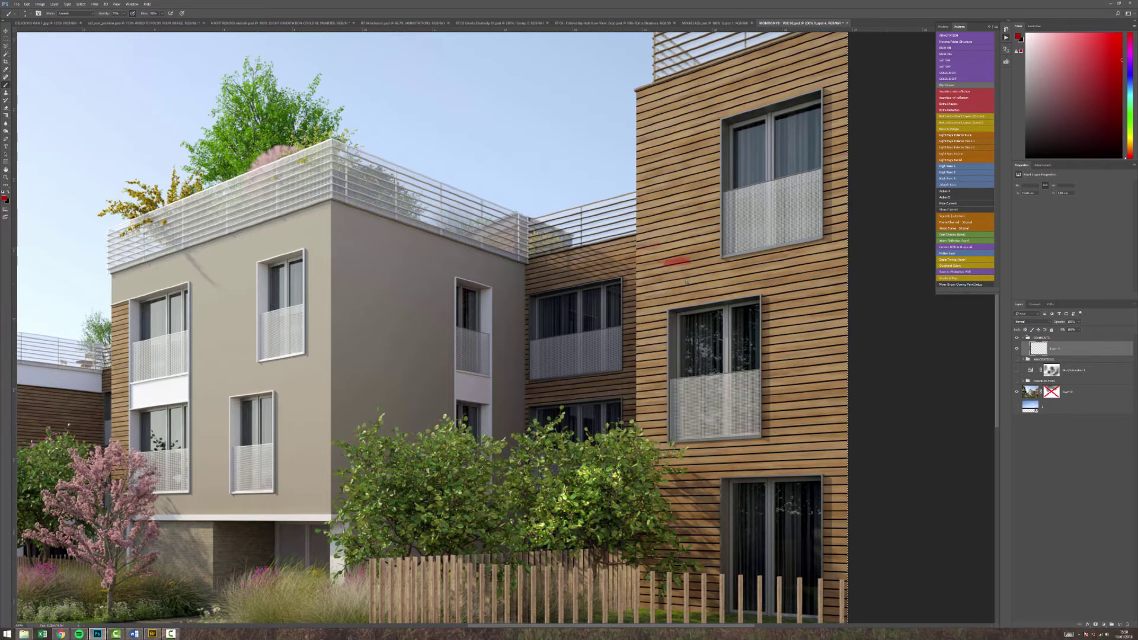
{"action": "key", "text": "z"}
{"action": "left_click_drag", "start_coordinate": [660, 261], "coordinate": [677, 279]}
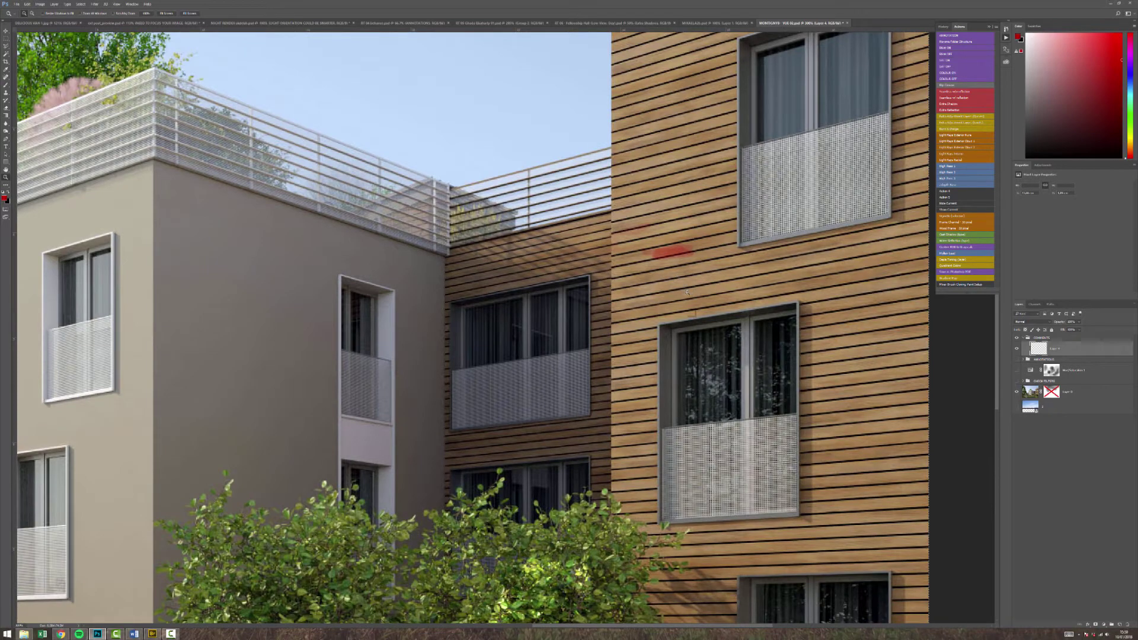
{"action": "left_click", "coordinate": [687, 292], "text": "alt"}
{"action": "key", "text": "b"}
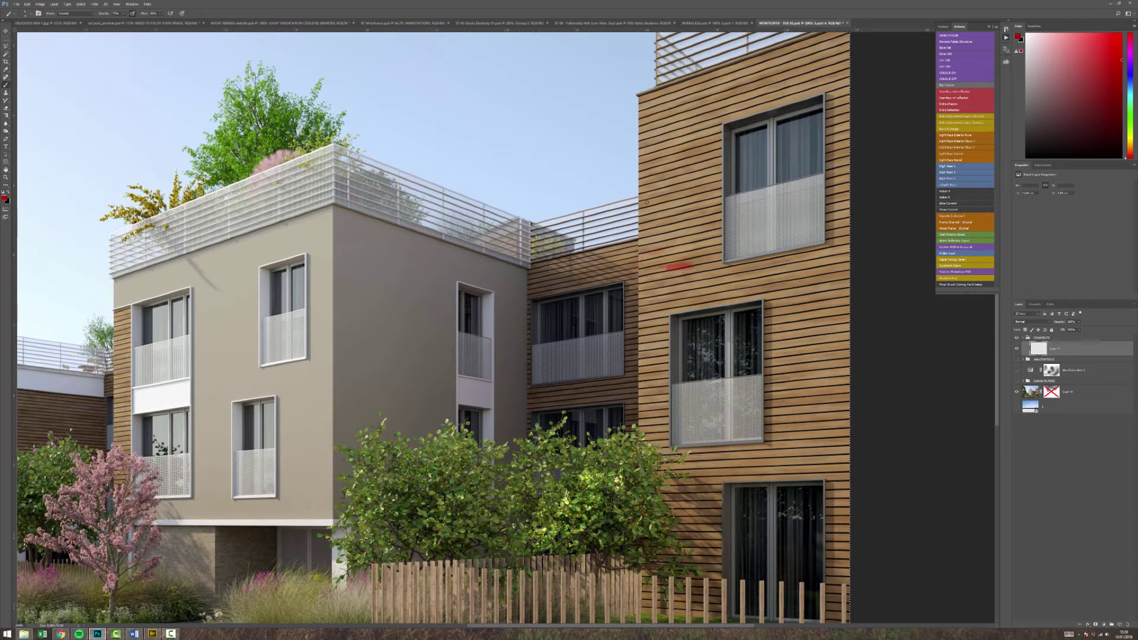
Brush two long red strokes along the wood cladding from the facade's corner edge to the top-floor window
{"action": "key", "text": "z"}
{"action": "left_click_drag", "start_coordinate": [655, 177], "coordinate": [654, 168]}
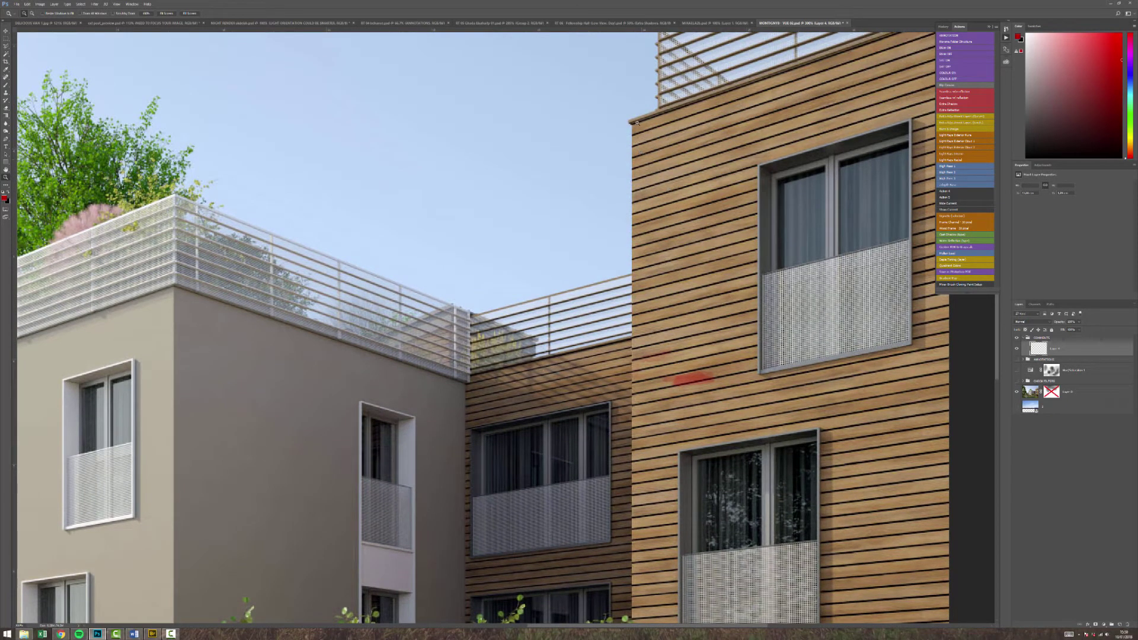
{"action": "left_click", "coordinate": [710, 377], "text": "alt"}
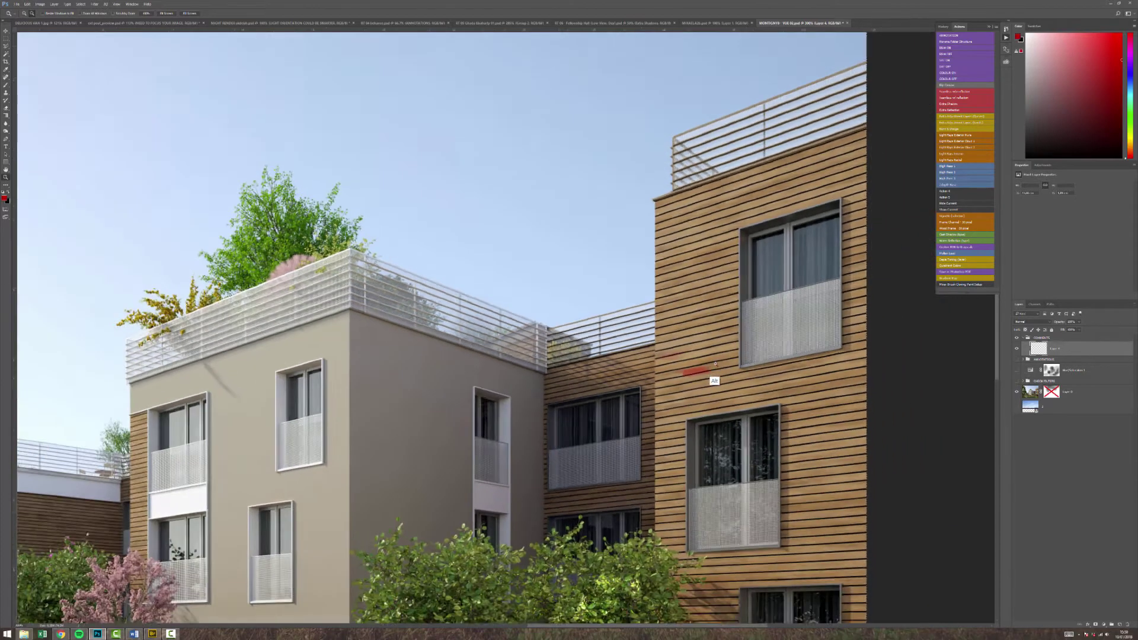
{"action": "left_click", "coordinate": [714, 380], "text": "alt"}
{"action": "key", "text": "ctrl+a"}
{"action": "left_click", "coordinate": [735, 330]}
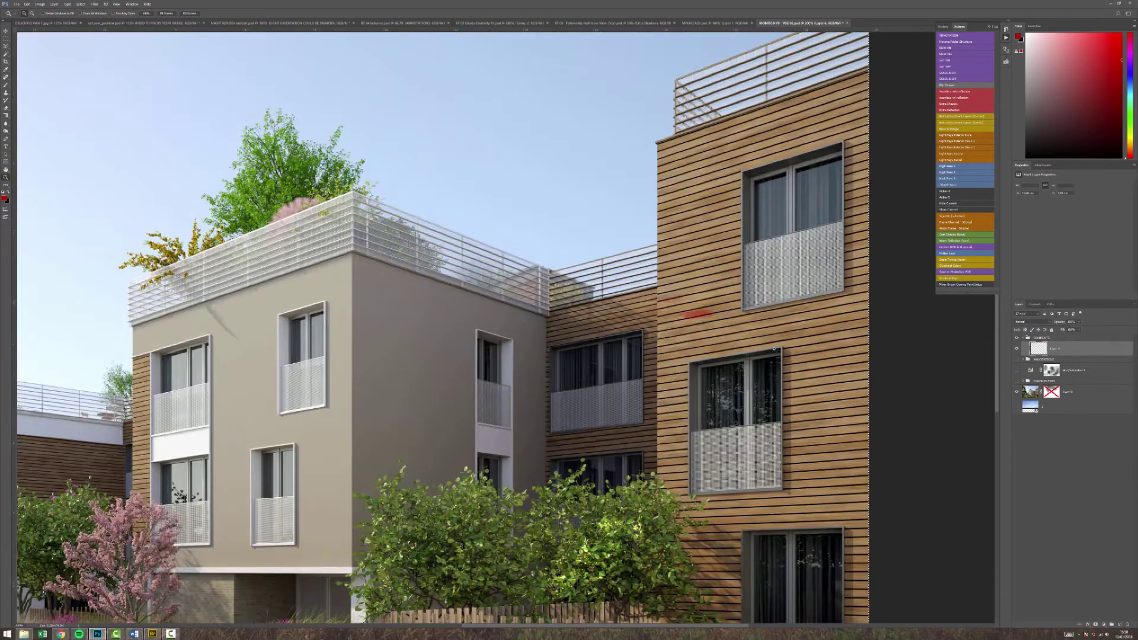
{"action": "key", "text": "b"}
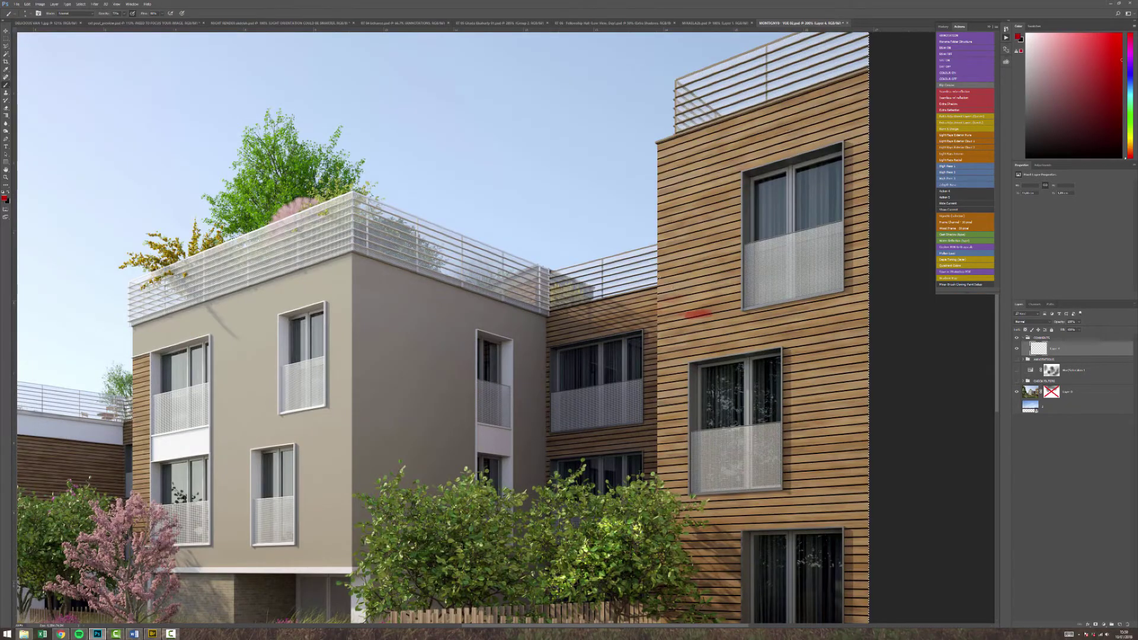
{"action": "left_click_drag", "start_coordinate": [657, 278], "coordinate": [754, 254]}
{"action": "left_click_drag", "start_coordinate": [660, 289], "coordinate": [763, 274]}
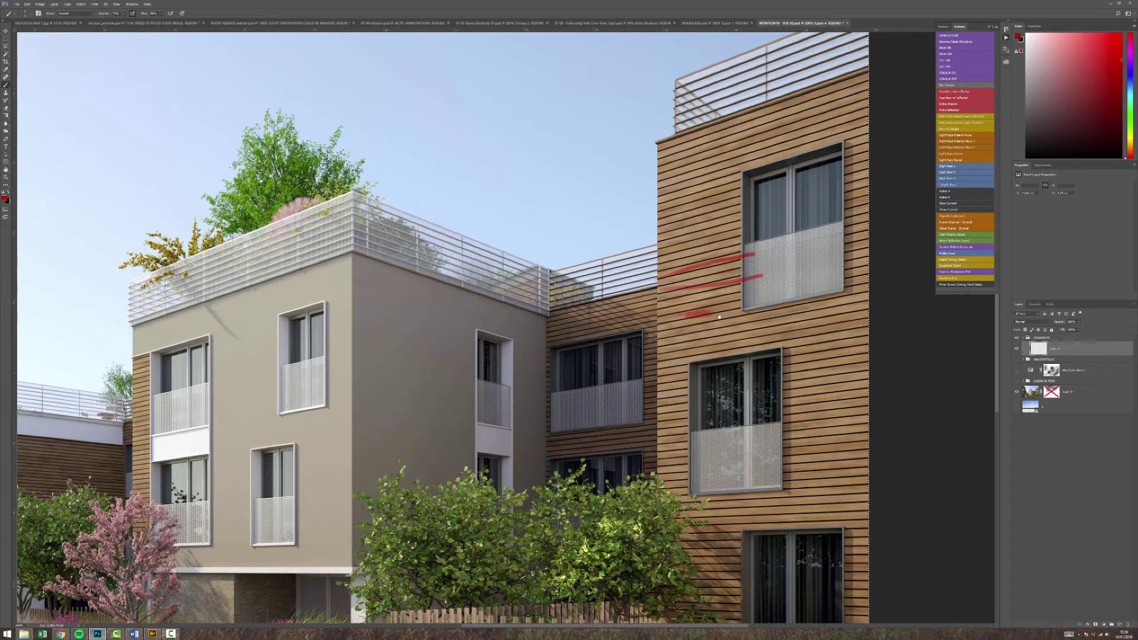
{"action": "scroll", "coordinate": [754, 442], "scroll_direction": "down", "scroll_amount": 3}
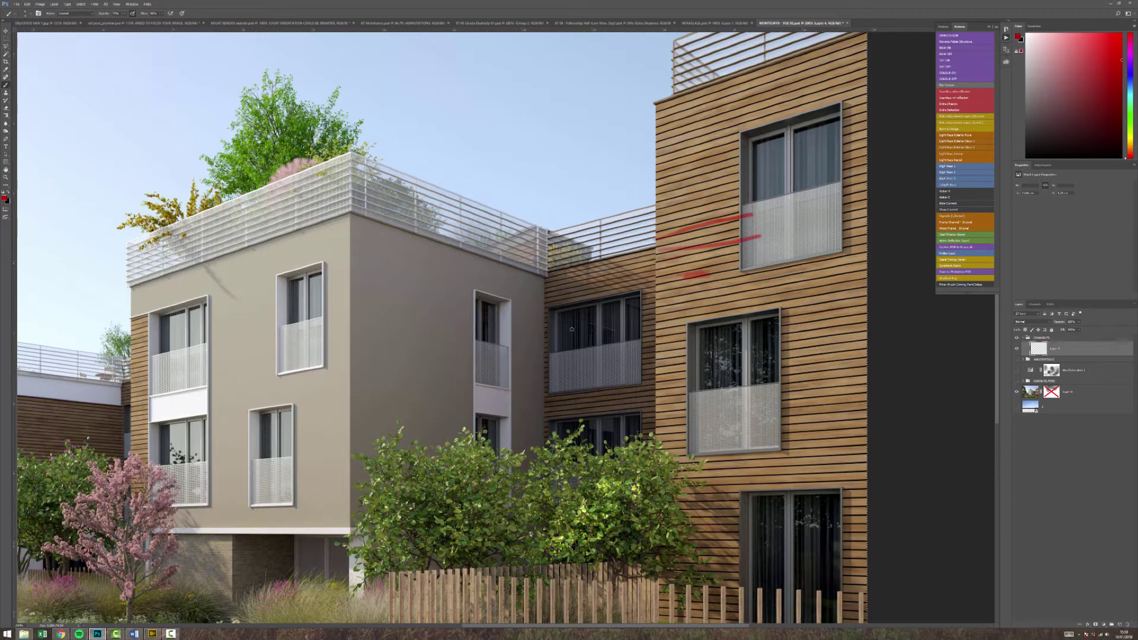
Erase all the red marks from the annotation layer and clear the selection, with the whole rendering in view
{"action": "key", "text": "ctrl+0"}
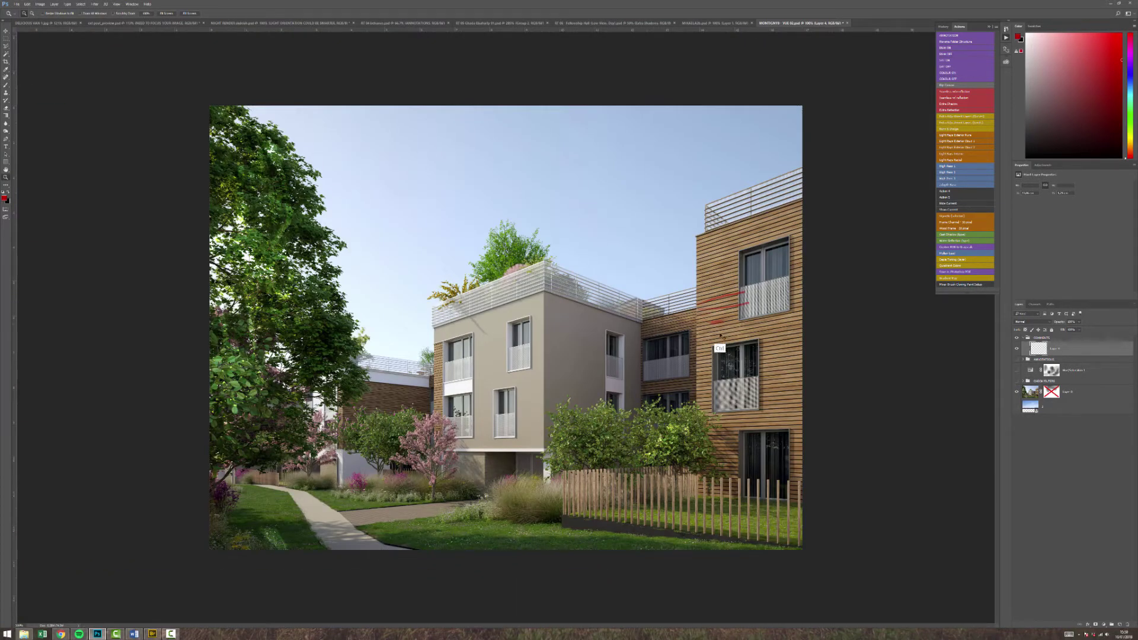
{"action": "key", "text": "ctrl+a"}
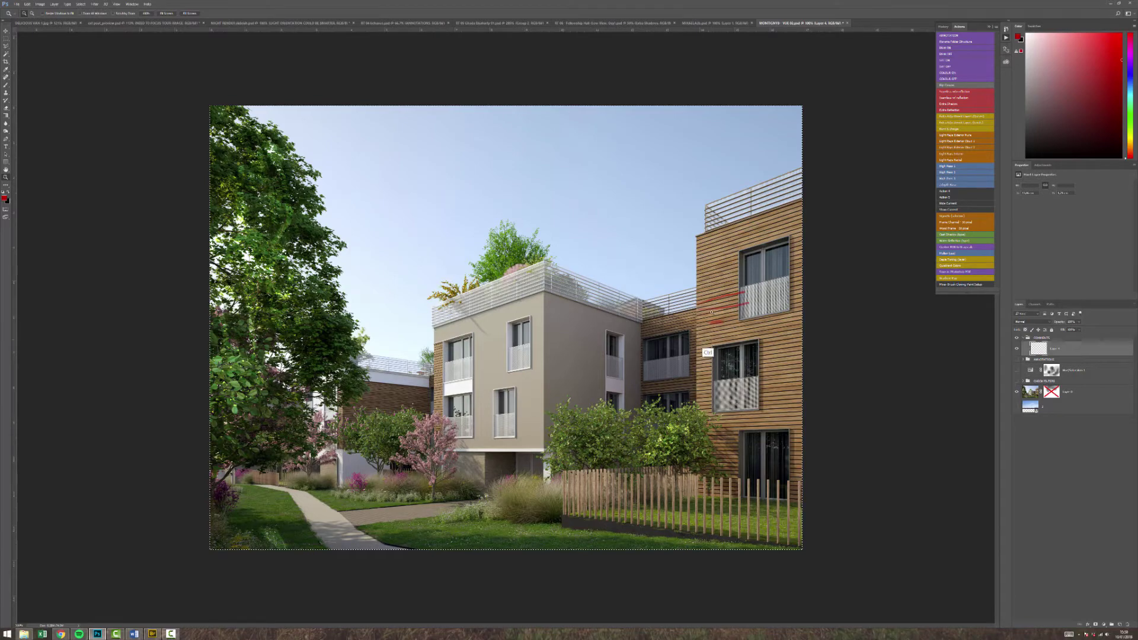
{"action": "key", "text": "Delete"}
{"action": "key", "text": "ctrl+d"}
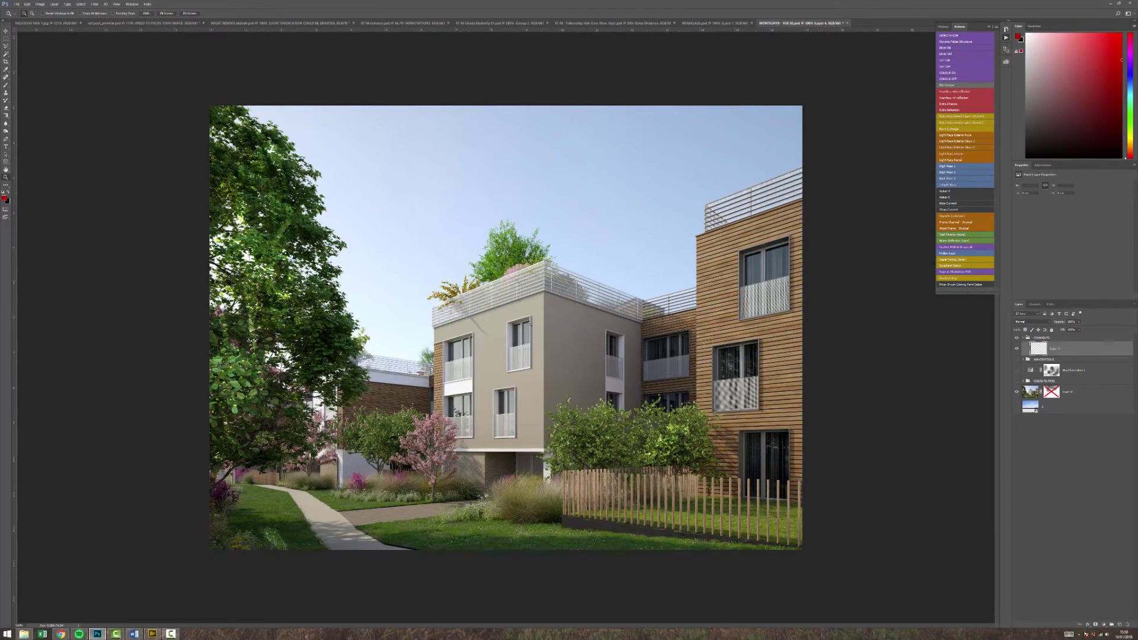
{"action": "left_click", "coordinate": [647, 403]}
{"action": "left_click", "coordinate": [654, 338]}
{"action": "key", "text": "b"}
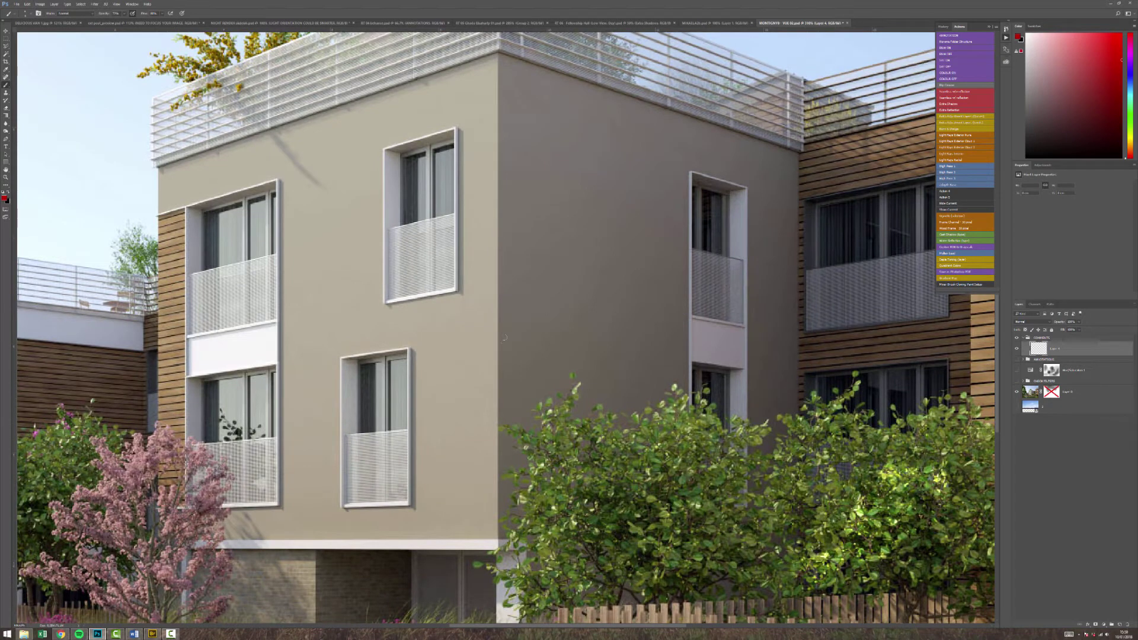
{"action": "left_click_drag", "start_coordinate": [497, 356], "coordinate": [500, 474]}
{"action": "mouse_move", "coordinate": [418, 407]}
{"action": "left_mouse_down"}
{"action": "mouse_move", "coordinate": [457, 398]}
{"action": "mouse_move", "coordinate": [453, 414]}
{"action": "left_mouse_up"}
{"action": "key", "text": "ctrl+alt+z"}
{"action": "key", "text": "ctrl+alt+z"}
Brush a red arrow and a small circle beside the diagonal shadow on the beige facade, and erase all the red marks
{"action": "mouse_move", "coordinate": [301, 182]}
{"action": "left_mouse_down"}
{"action": "mouse_move", "coordinate": [313, 170]}
{"action": "mouse_move", "coordinate": [343, 194]}
{"action": "mouse_move", "coordinate": [333, 254]}
{"action": "mouse_move", "coordinate": [351, 245]}
{"action": "left_mouse_up"}
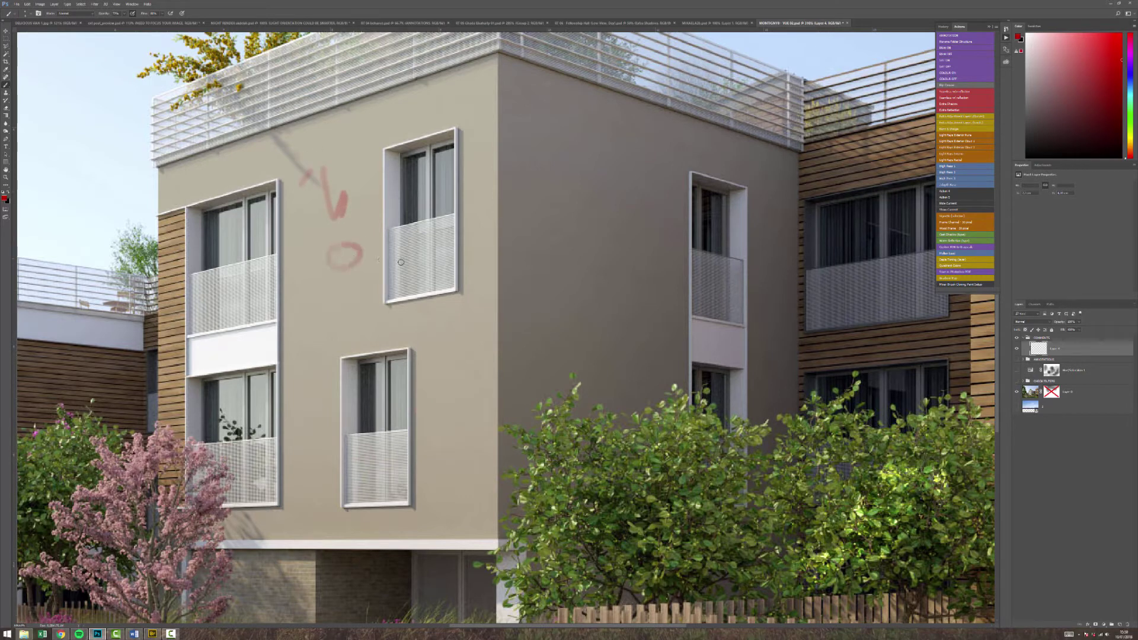
{"action": "left_click_drag", "start_coordinate": [453, 310], "coordinate": [454, 354]}
{"action": "key", "text": "Delete"}
Brush soft red marks on the beige facade's outer edge above the wood cladding and along the base of its roof railing
{"action": "left_click_drag", "start_coordinate": [245, 184], "coordinate": [302, 239]}
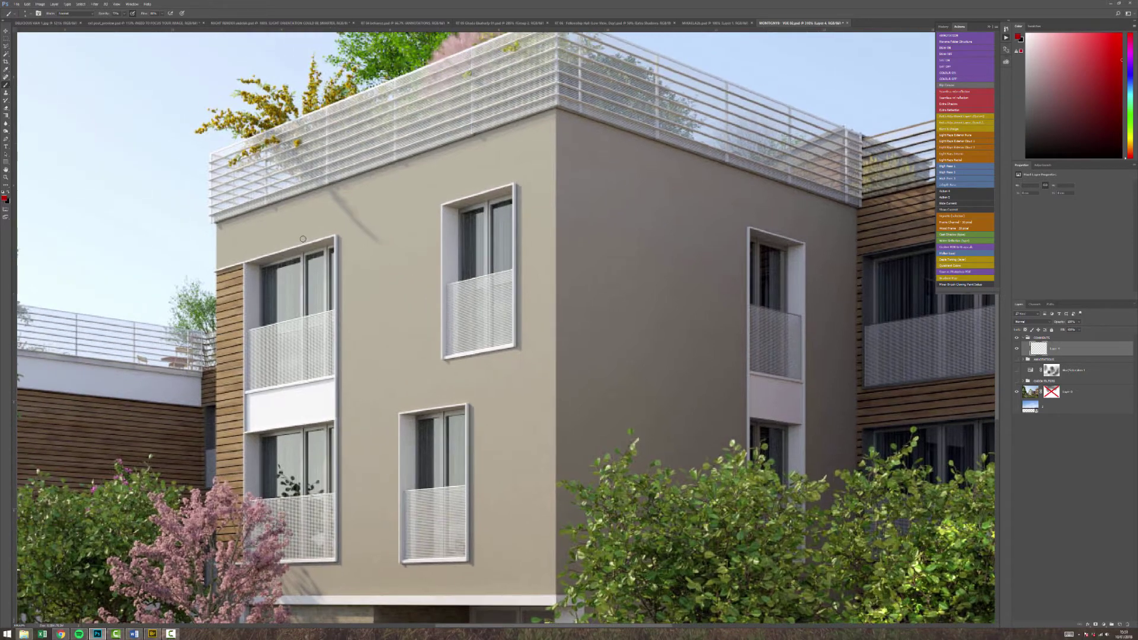
{"action": "left_click_drag", "start_coordinate": [217, 226], "coordinate": [219, 266]}
{"action": "key", "text": "z"}
{"action": "left_click", "coordinate": [450, 361], "text": "alt"}
{"action": "left_click", "coordinate": [454, 363], "text": "alt"}
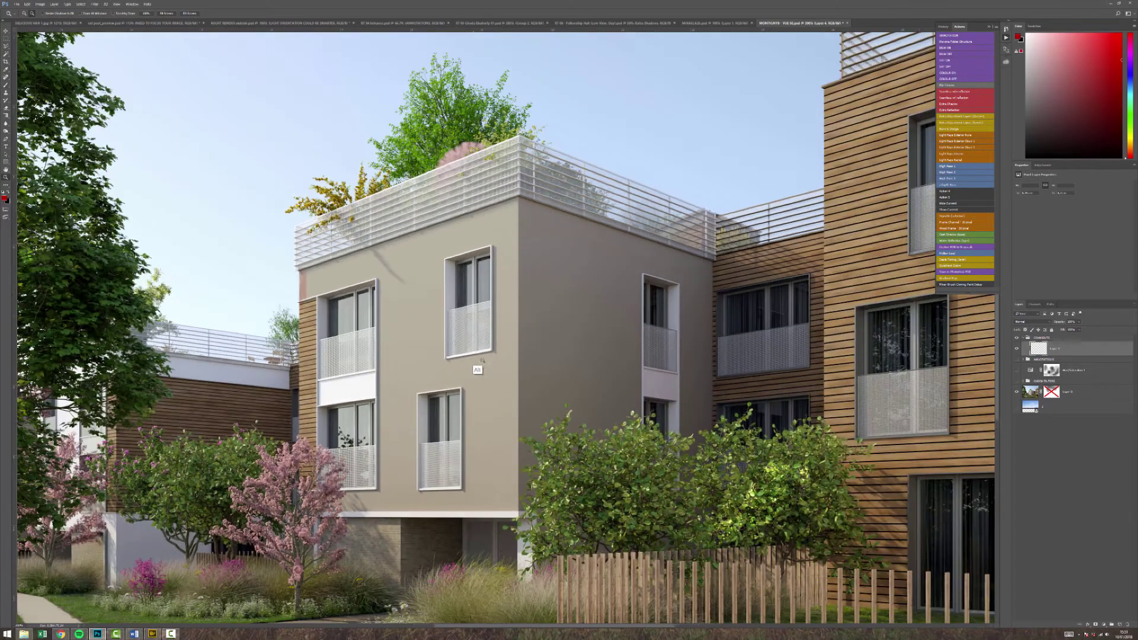
{"action": "key", "text": "b"}
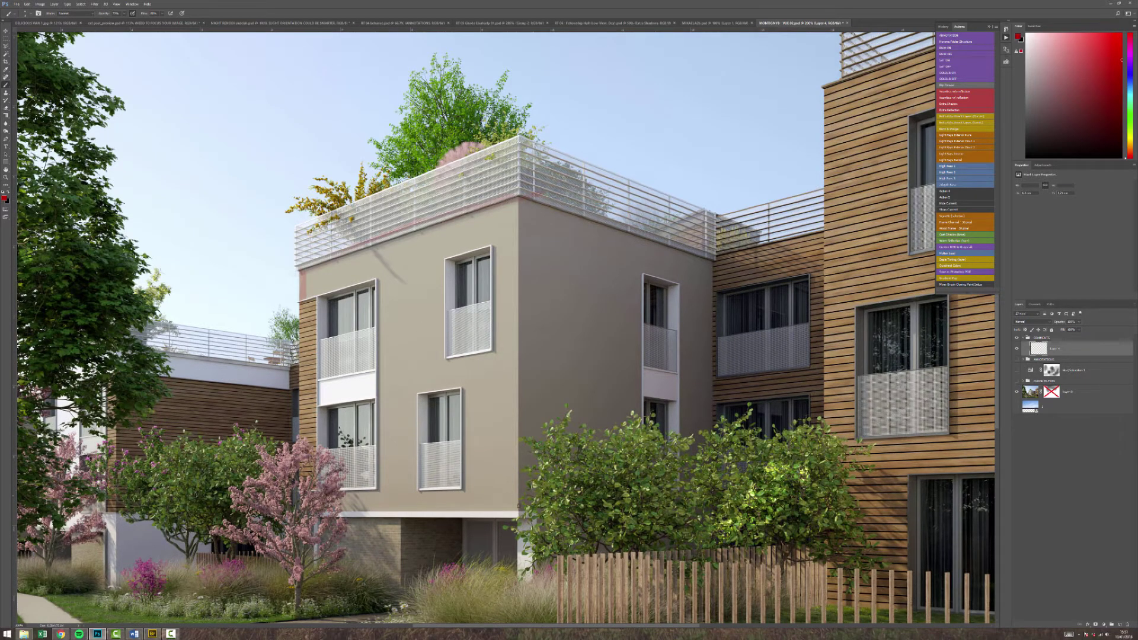
Sketch red lines across the sky from the large tree to the beige building's roof corner, and undo them
{"action": "key", "text": "shift"}
{"action": "key", "text": "z"}
{"action": "left_click", "coordinate": [533, 287], "text": "alt"}
{"action": "left_click", "coordinate": [532, 287], "text": "alt"}
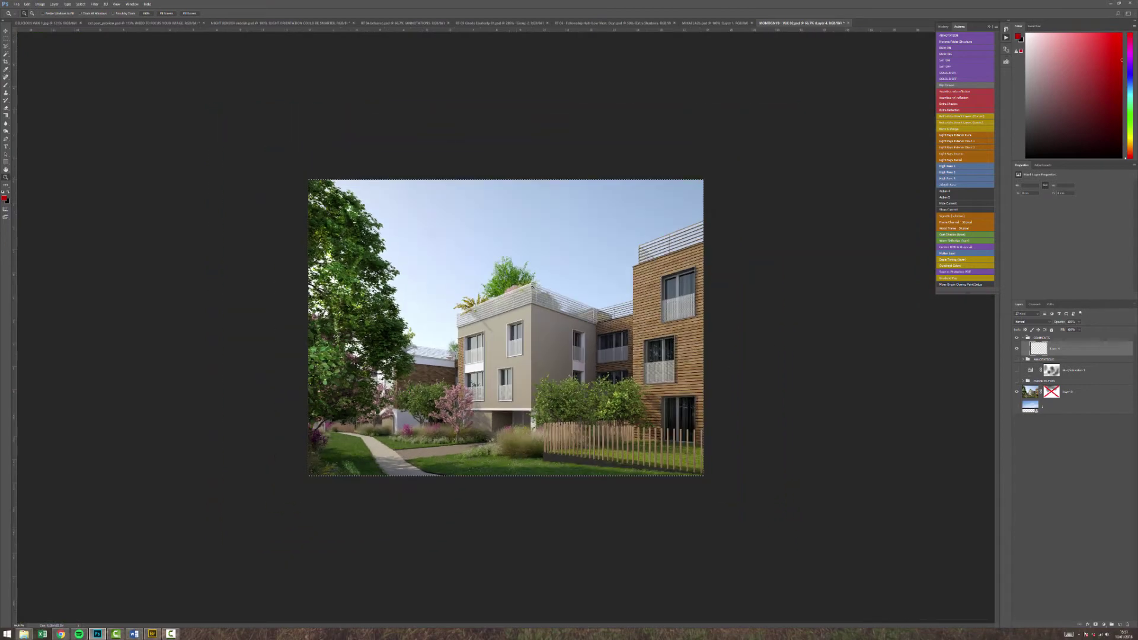
{"action": "key", "text": "b"}
{"action": "left_click_drag", "start_coordinate": [388, 273], "coordinate": [462, 303]}
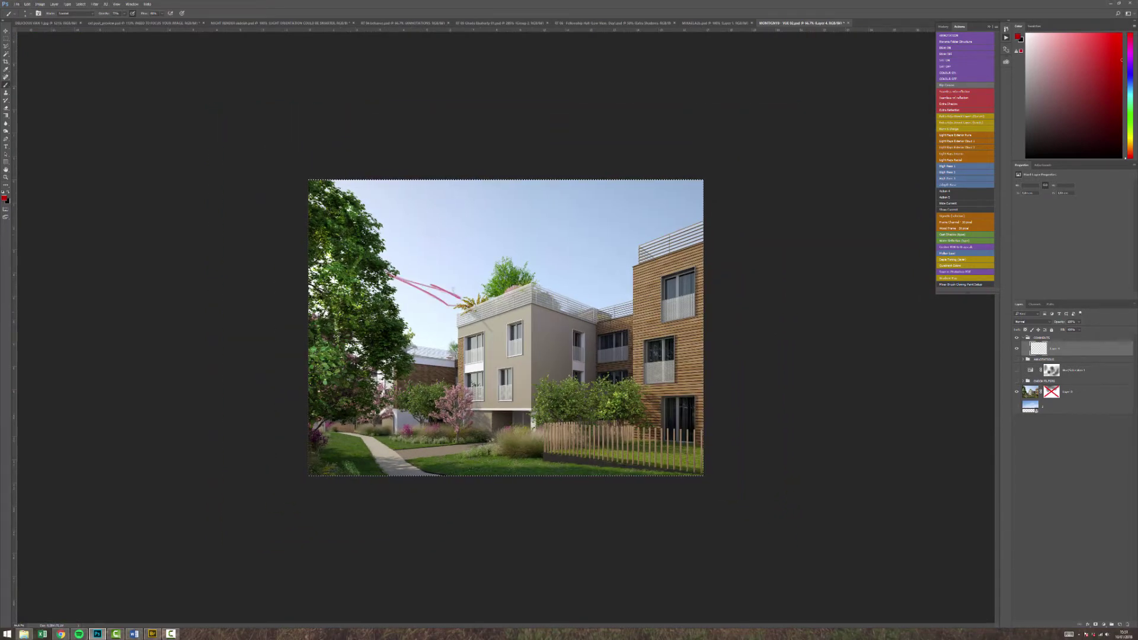
{"action": "key", "text": "ctrl"}
{"action": "key", "text": "ctrl+z"}
Examine the wood-clad facade's window details and the beige building's facade up close
{"action": "key", "text": "z"}
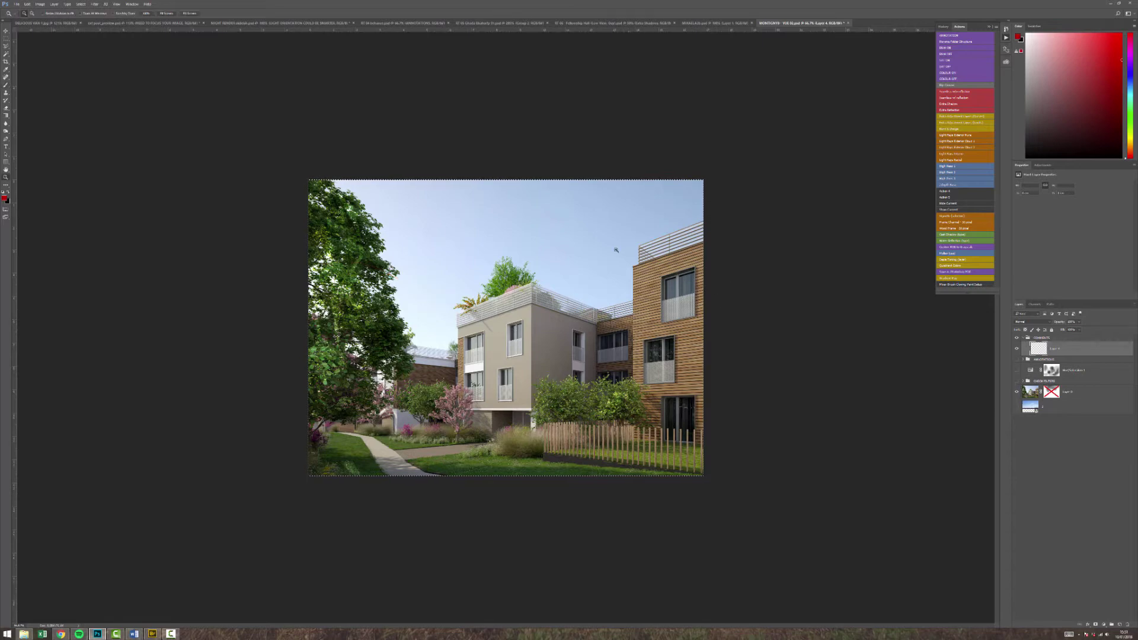
{"action": "left_click", "coordinate": [705, 407]}
{"action": "key", "text": "b"}
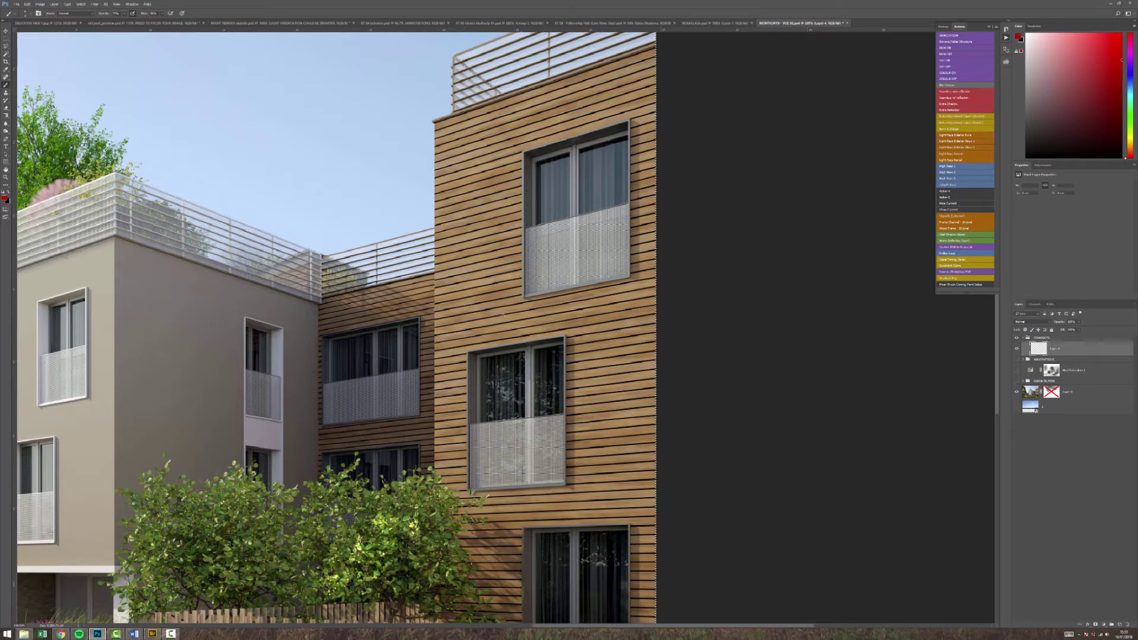
{"action": "key", "text": "z"}
{"action": "left_click", "coordinate": [559, 380]}
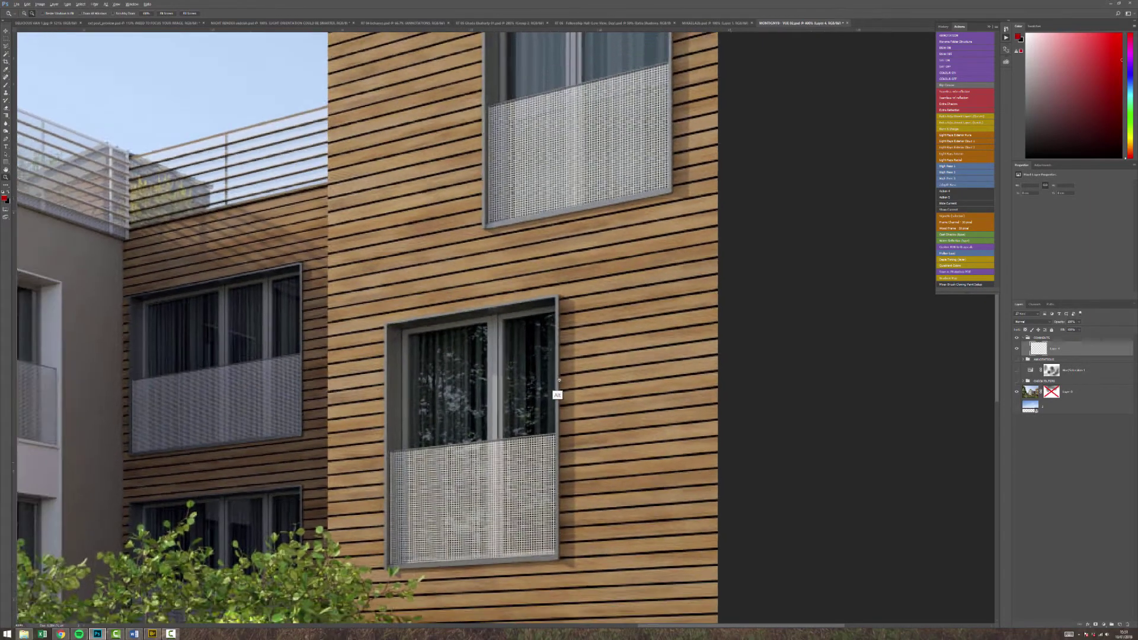
{"action": "left_click", "coordinate": [559, 380], "text": "alt"}
{"action": "left_click", "coordinate": [592, 191], "text": "alt"}
{"action": "left_click", "coordinate": [592, 190], "text": "alt"}
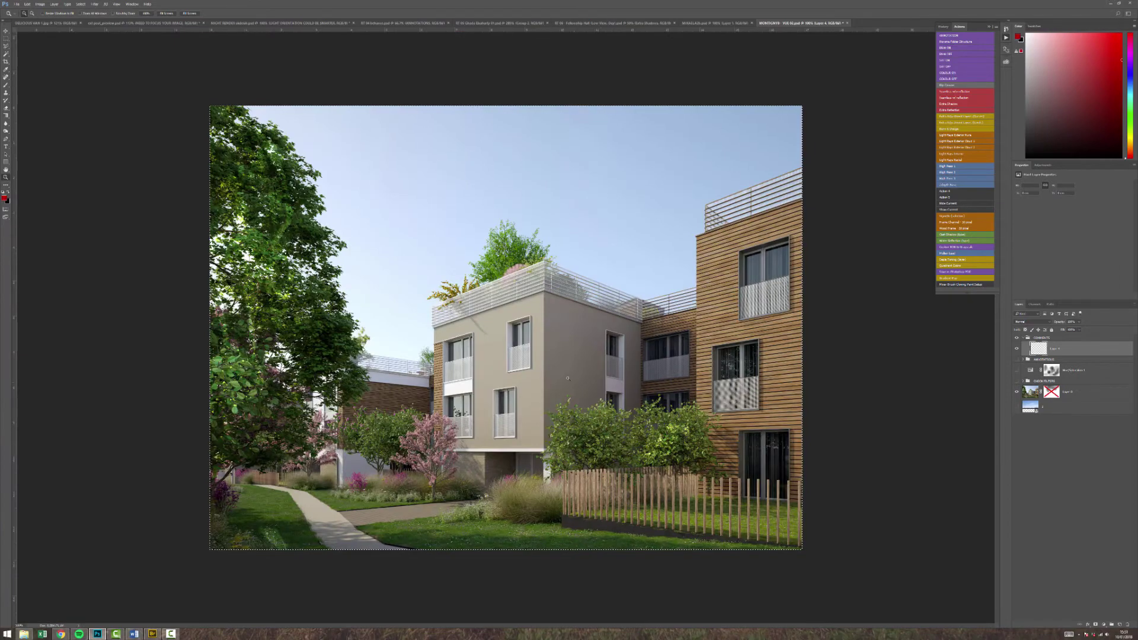
{"action": "left_click", "coordinate": [643, 163]}
{"action": "left_click", "coordinate": [643, 163]}
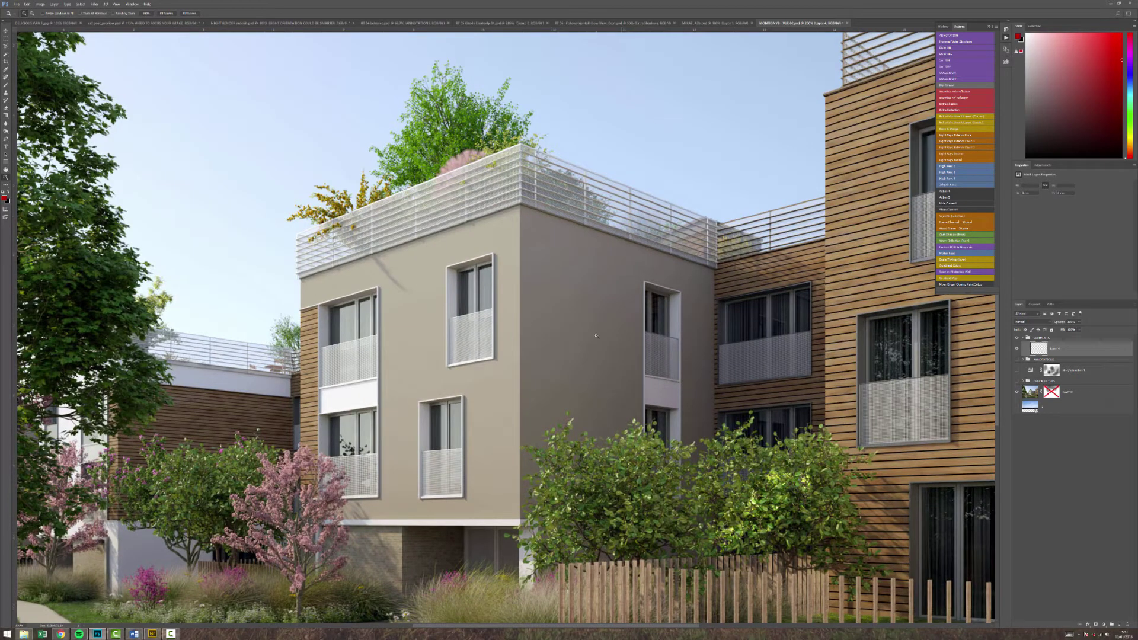
{"action": "left_click", "coordinate": [600, 361], "text": "alt"}
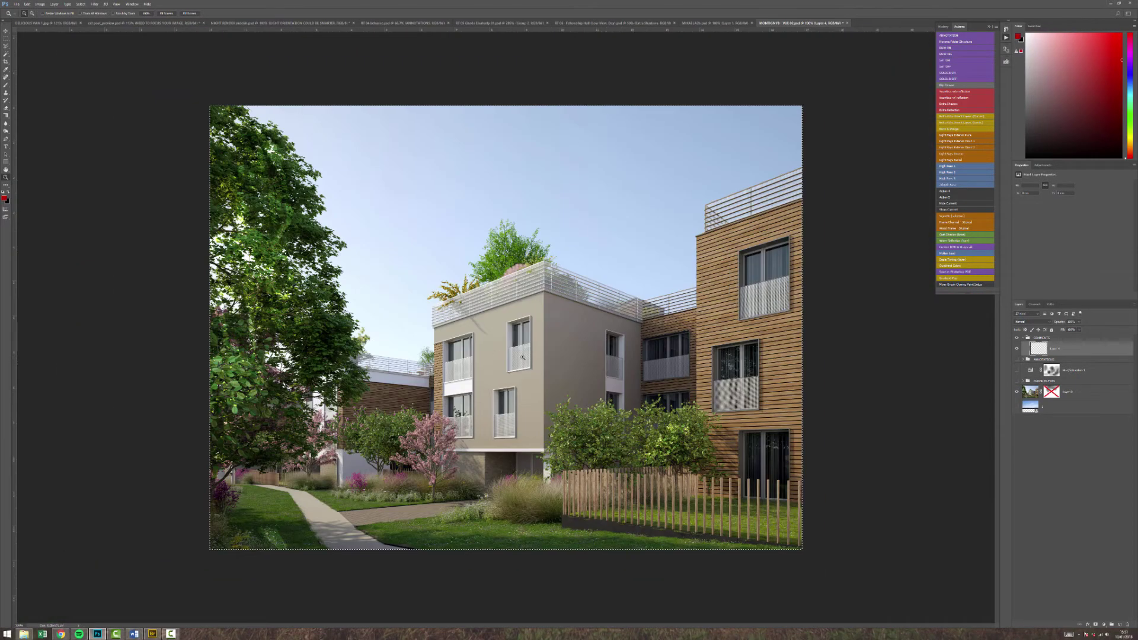
Brush a red mark along the diagonal shadow on the beige facade and undo it
{"action": "left_click_drag", "start_coordinate": [450, 308], "coordinate": [517, 356]}
{"action": "key", "text": "b"}
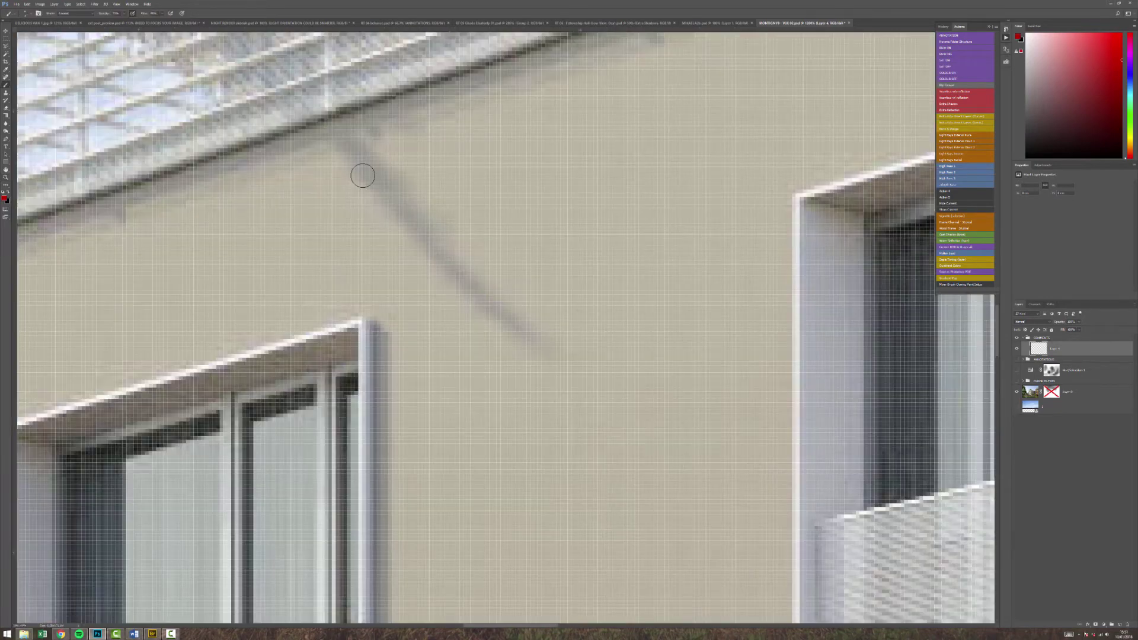
{"action": "mouse_move", "coordinate": [358, 169]}
{"action": "left_mouse_down"}
{"action": "mouse_move", "coordinate": [557, 348]}
{"action": "mouse_move", "coordinate": [575, 411]}
{"action": "left_mouse_up"}
{"action": "key", "text": "z"}
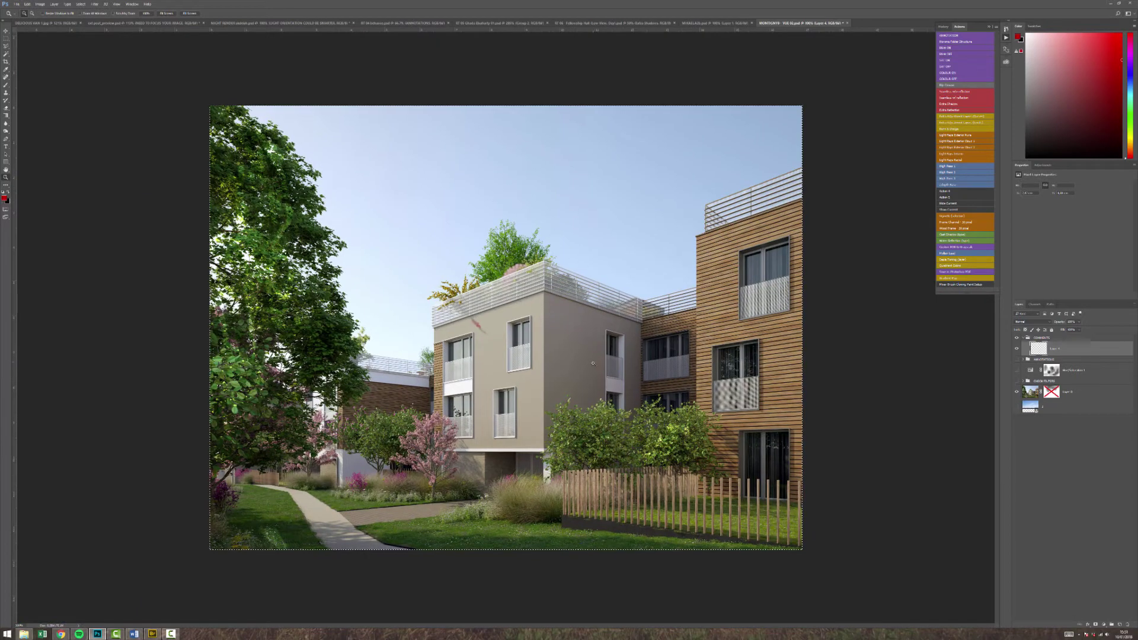
{"action": "key", "text": "ctrl+z"}
Brush broad red marks over the shrubs behind the wooden fence and the green tree beside the pink blossom tree
{"action": "key", "text": "b"}
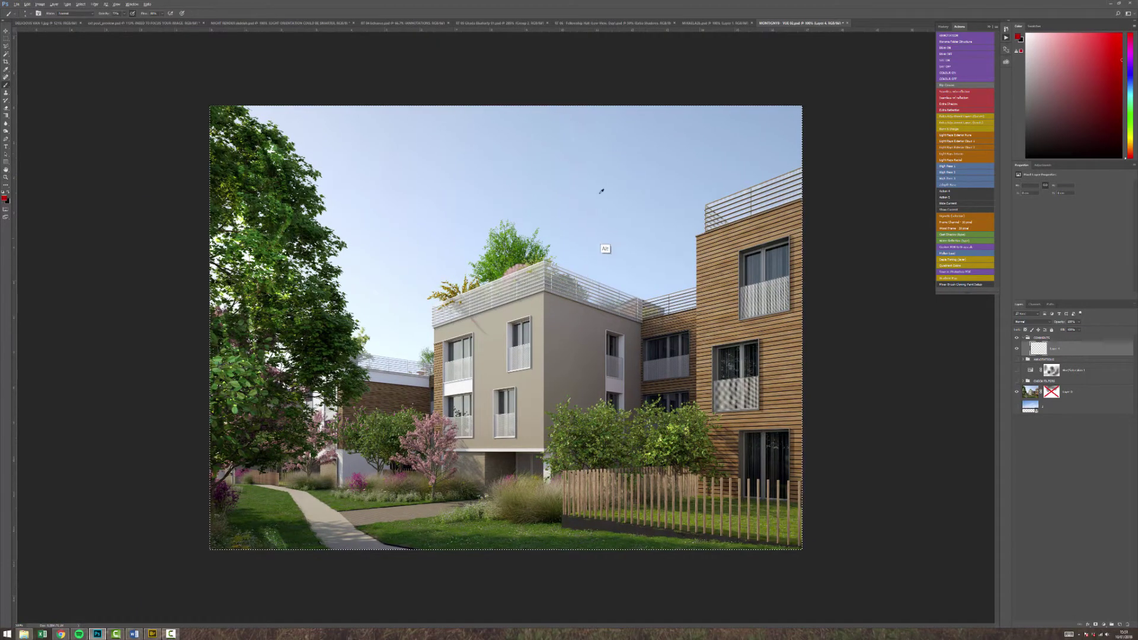
{"action": "left_click_drag", "start_coordinate": [535, 322], "coordinate": [569, 319]}
{"action": "mouse_move", "coordinate": [631, 390]}
{"action": "left_mouse_down"}
{"action": "mouse_move", "coordinate": [590, 441]}
{"action": "mouse_move", "coordinate": [675, 437]}
{"action": "mouse_move", "coordinate": [619, 445]}
{"action": "mouse_move", "coordinate": [658, 441]}
{"action": "left_mouse_up"}
{"action": "left_click_drag", "start_coordinate": [356, 427], "coordinate": [403, 415]}
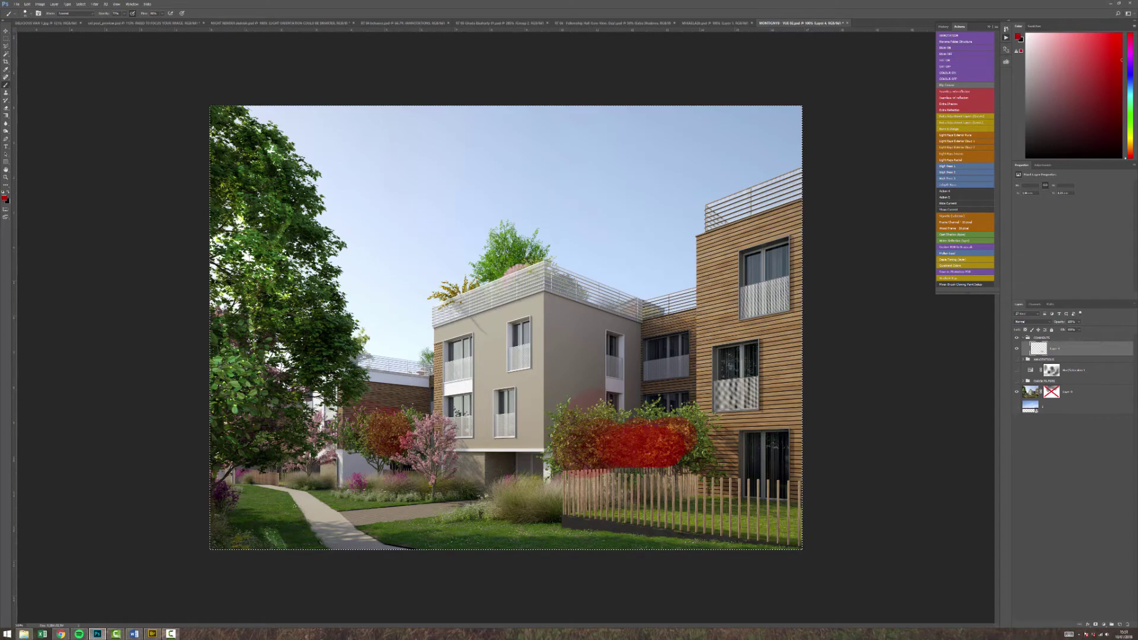
Brush red marks over the lawn along the concrete path and rough red outlines where the path meets the brick paving
{"action": "left_click_drag", "start_coordinate": [284, 491], "coordinate": [307, 533]}
{"action": "key", "text": "ctrl+space"}
{"action": "left_click_drag", "start_coordinate": [284, 486], "coordinate": [408, 549]}
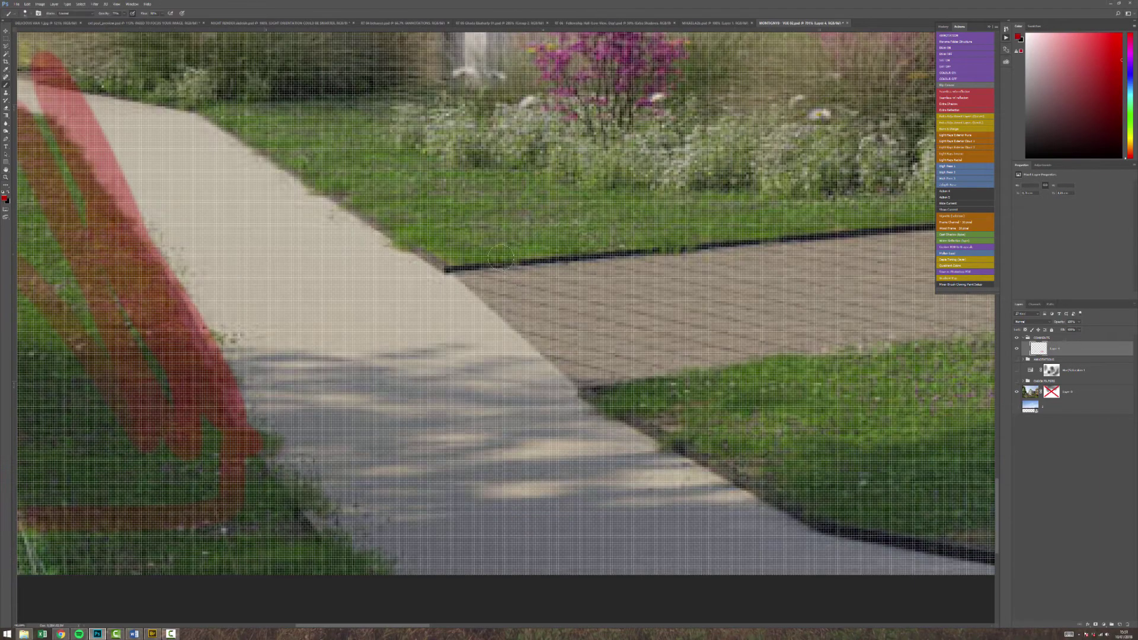
{"action": "left_click_drag", "start_coordinate": [443, 274], "coordinate": [545, 392]}
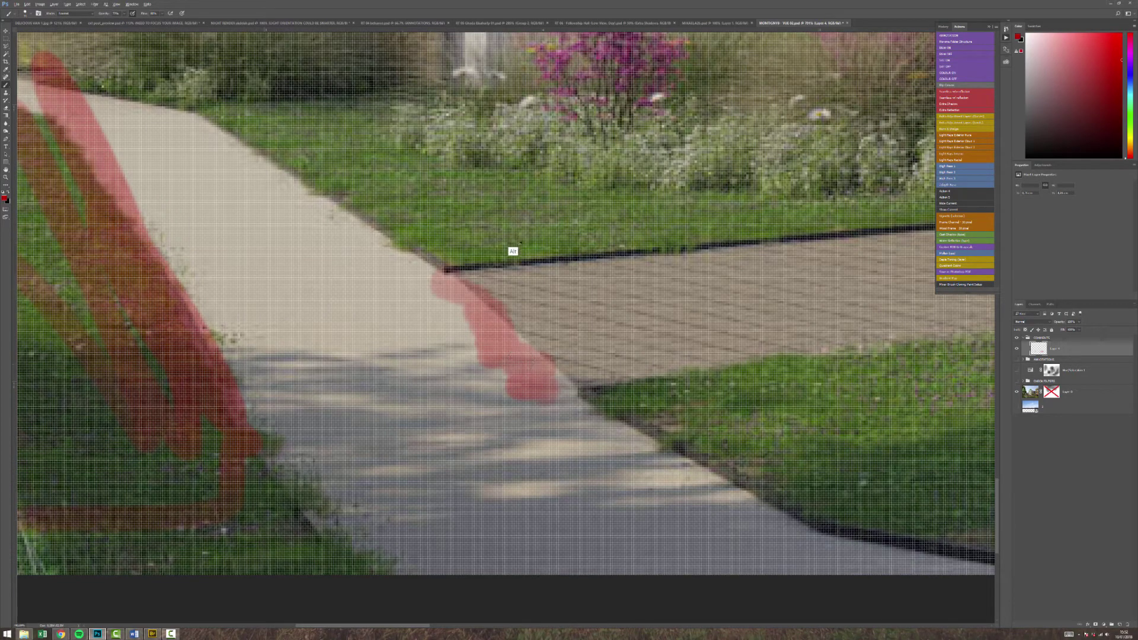
{"action": "mouse_move", "coordinate": [454, 285]}
{"action": "left_mouse_down"}
{"action": "mouse_move", "coordinate": [535, 313]}
{"action": "mouse_move", "coordinate": [538, 335]}
{"action": "mouse_move", "coordinate": [646, 372]}
{"action": "mouse_move", "coordinate": [589, 389]}
{"action": "mouse_move", "coordinate": [638, 374]}
{"action": "mouse_move", "coordinate": [598, 370]}
{"action": "mouse_move", "coordinate": [605, 342]}
{"action": "mouse_move", "coordinate": [468, 279]}
{"action": "mouse_move", "coordinate": [488, 269]}
{"action": "mouse_move", "coordinate": [444, 292]}
{"action": "mouse_move", "coordinate": [445, 323]}
{"action": "mouse_move", "coordinate": [471, 363]}
{"action": "left_mouse_up"}
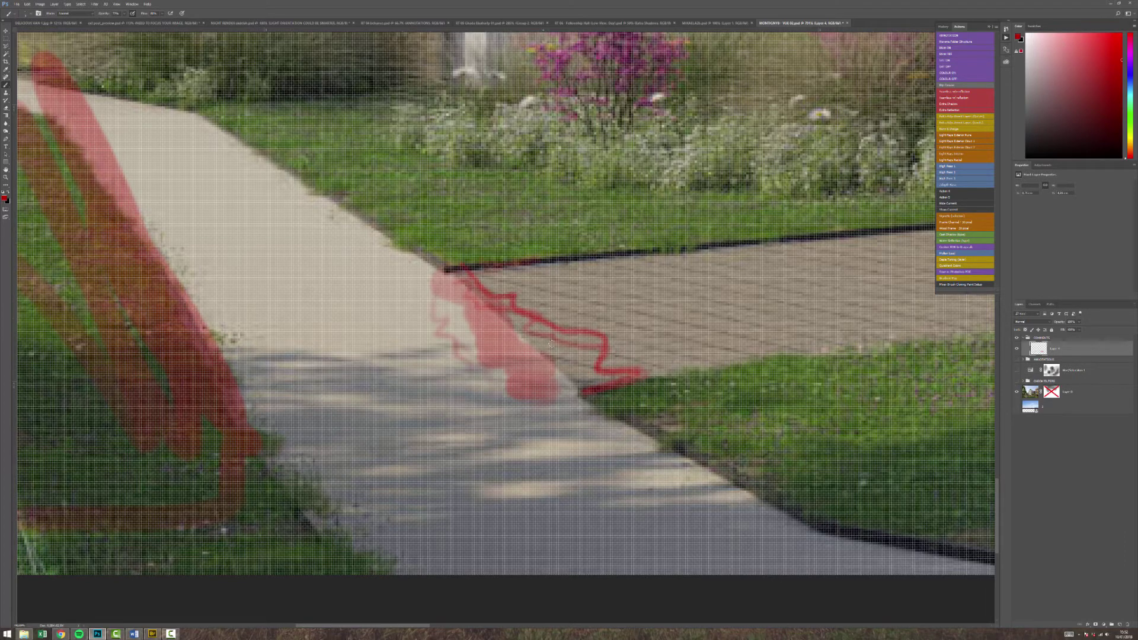
{"action": "left_click", "coordinate": [398, 333]}
{"action": "mouse_move", "coordinate": [587, 319]}
{"action": "left_mouse_down"}
{"action": "mouse_move", "coordinate": [649, 352]}
{"action": "mouse_move", "coordinate": [558, 397]}
{"action": "mouse_move", "coordinate": [577, 390]}
{"action": "mouse_move", "coordinate": [524, 355]}
{"action": "mouse_move", "coordinate": [462, 284]}
{"action": "mouse_move", "coordinate": [534, 327]}
{"action": "mouse_move", "coordinate": [578, 330]}
{"action": "mouse_move", "coordinate": [563, 356]}
{"action": "left_mouse_up"}
{"action": "key", "text": "z"}
{"action": "key", "text": "b"}
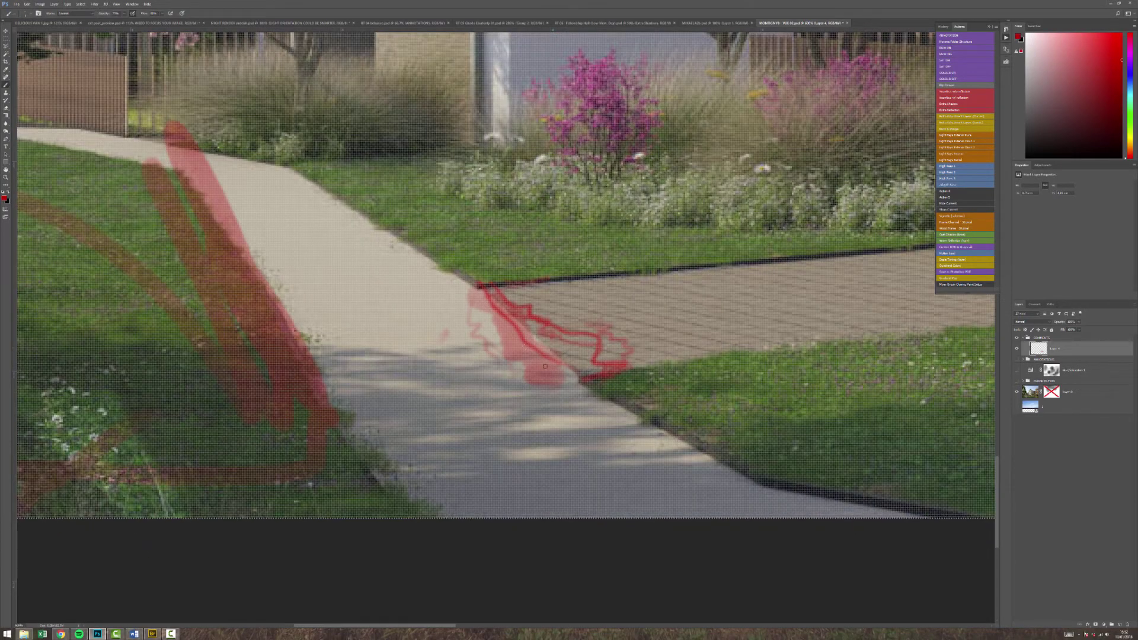
Brush red circles across the grass behind the wooden fence and short red strokes on the tops of several fence posts
{"action": "key", "text": "z"}
{"action": "left_click", "coordinate": [599, 318], "text": "alt"}
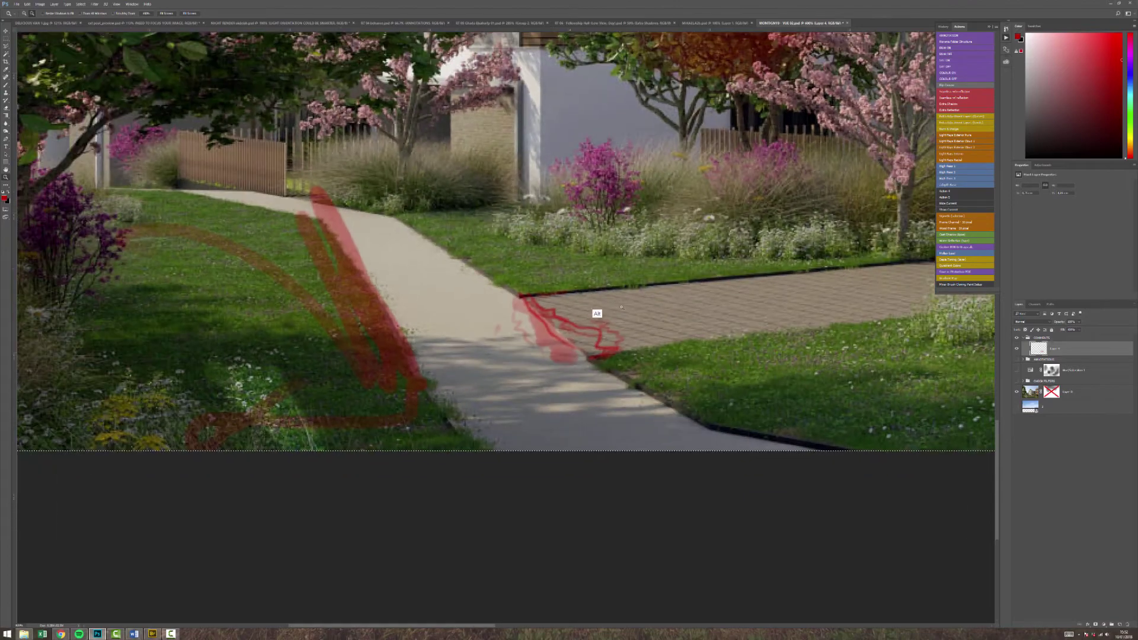
{"action": "left_click", "coordinate": [627, 335], "text": "alt"}
{"action": "left_click", "coordinate": [686, 360], "text": "alt"}
{"action": "left_click", "coordinate": [751, 355], "text": "alt"}
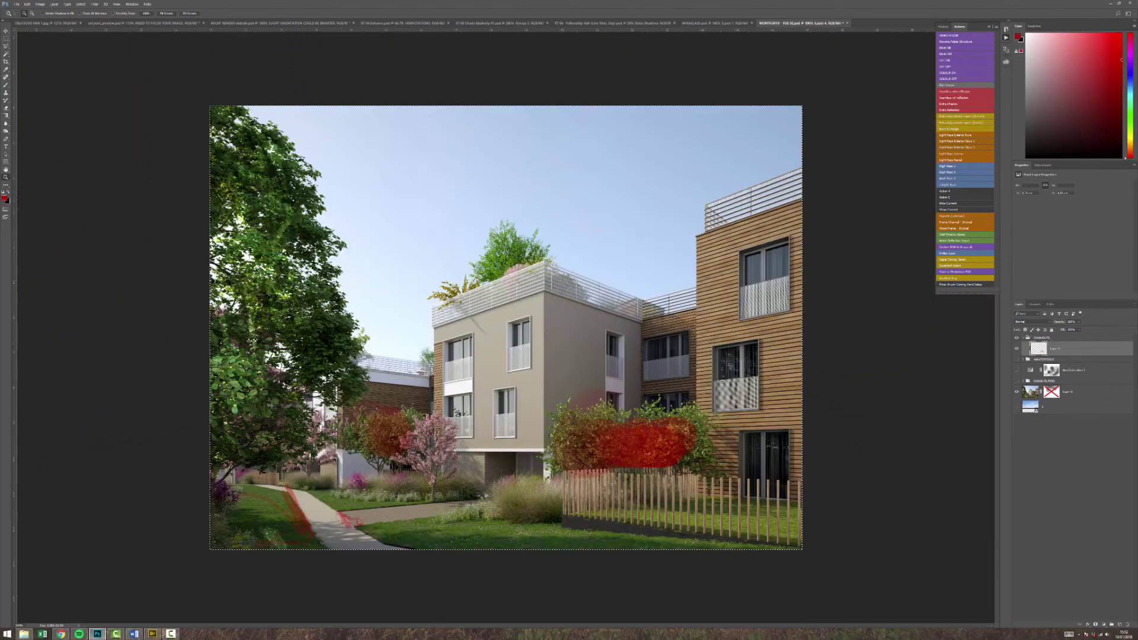
{"action": "mouse_move", "coordinate": [721, 382]}
{"action": "left_mouse_down"}
{"action": "mouse_move", "coordinate": [664, 327]}
{"action": "mouse_move", "coordinate": [593, 419]}
{"action": "left_mouse_up"}
{"action": "key", "text": "b"}
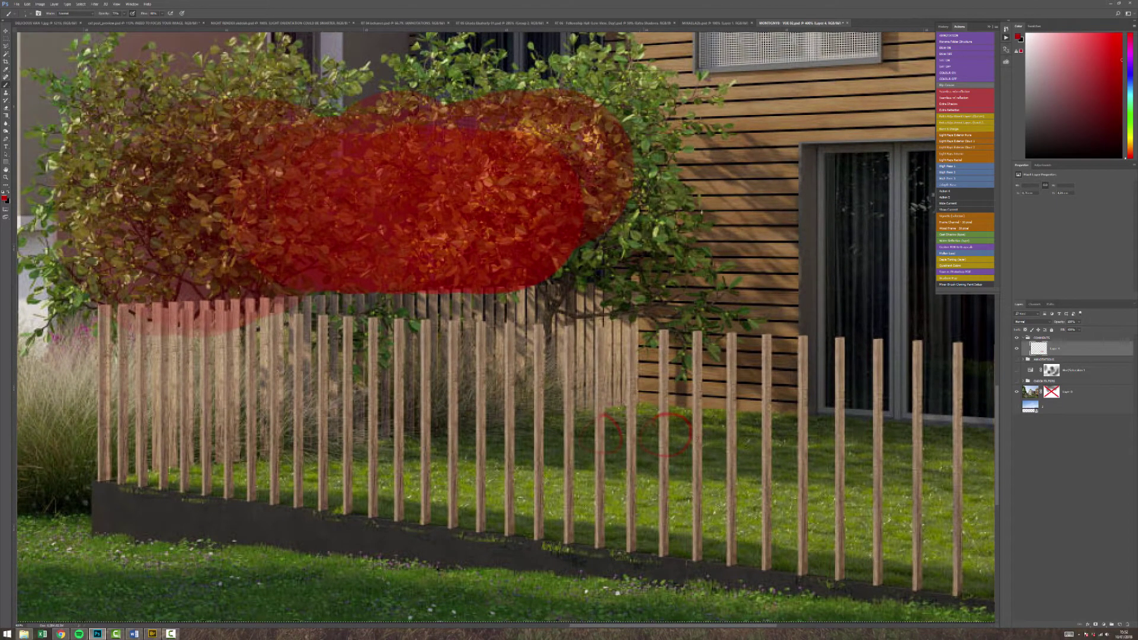
{"action": "left_click_drag", "start_coordinate": [664, 433], "coordinate": [921, 469]}
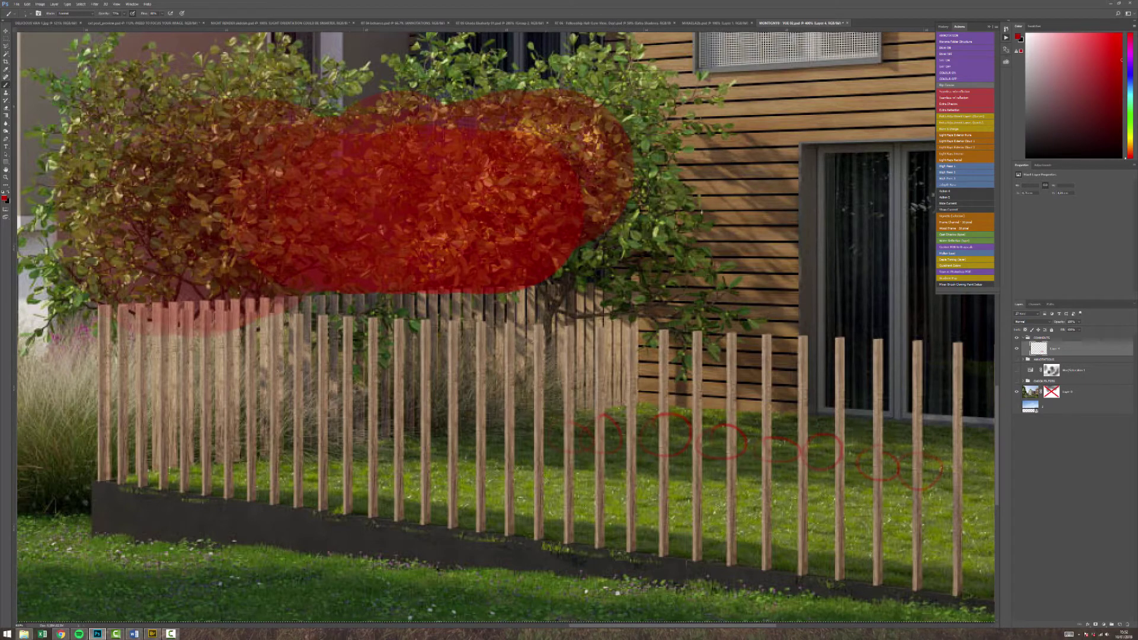
{"action": "left_click_drag", "start_coordinate": [538, 324], "coordinate": [537, 372]}
{"action": "left_click_drag", "start_coordinate": [665, 330], "coordinate": [666, 382]}
{"action": "left_click_drag", "start_coordinate": [696, 333], "coordinate": [698, 371]}
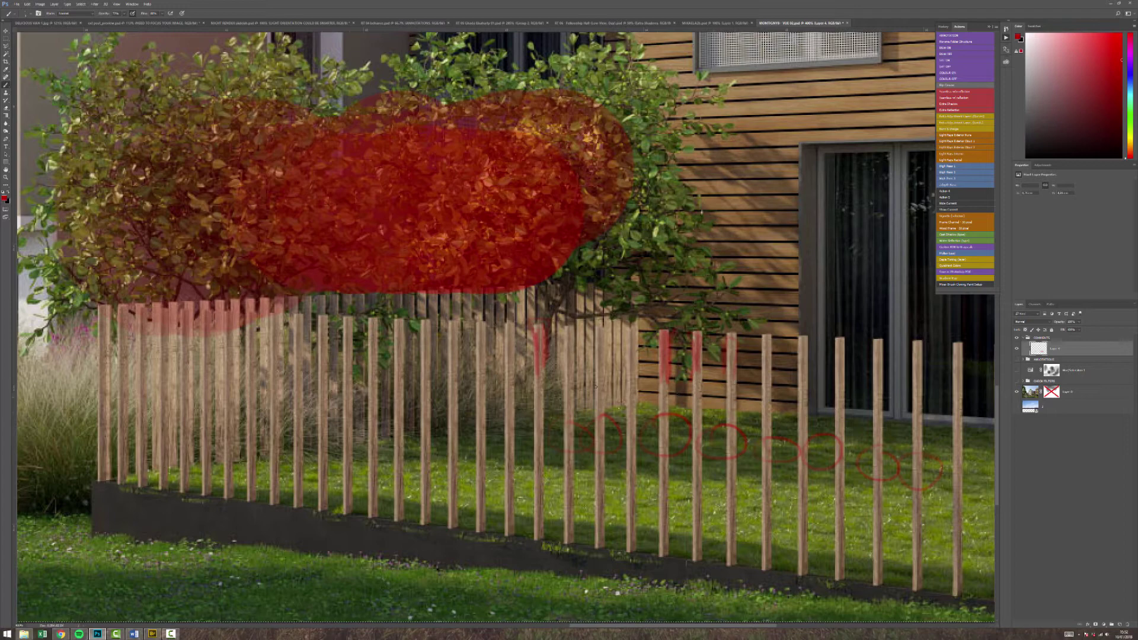
Show the black-and-white check group to view the image in grayscale, and hide the red annotation layer
{"action": "key", "text": "z"}
{"action": "scroll", "coordinate": [554, 334], "scroll_direction": "down", "scroll_amount": 10}
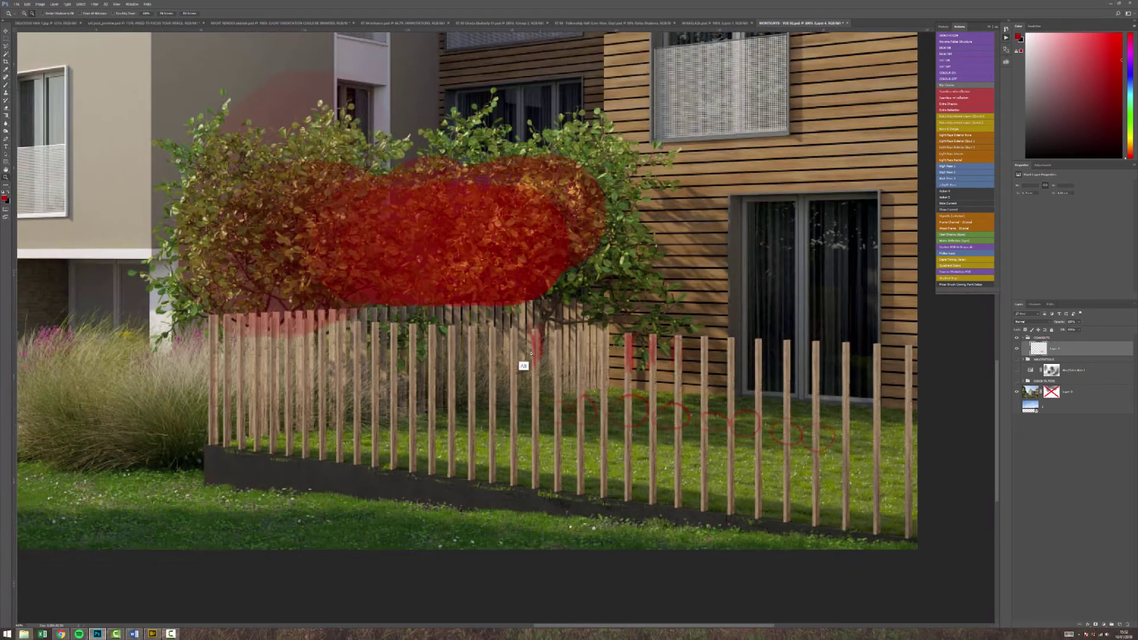
{"action": "key", "text": "v"}
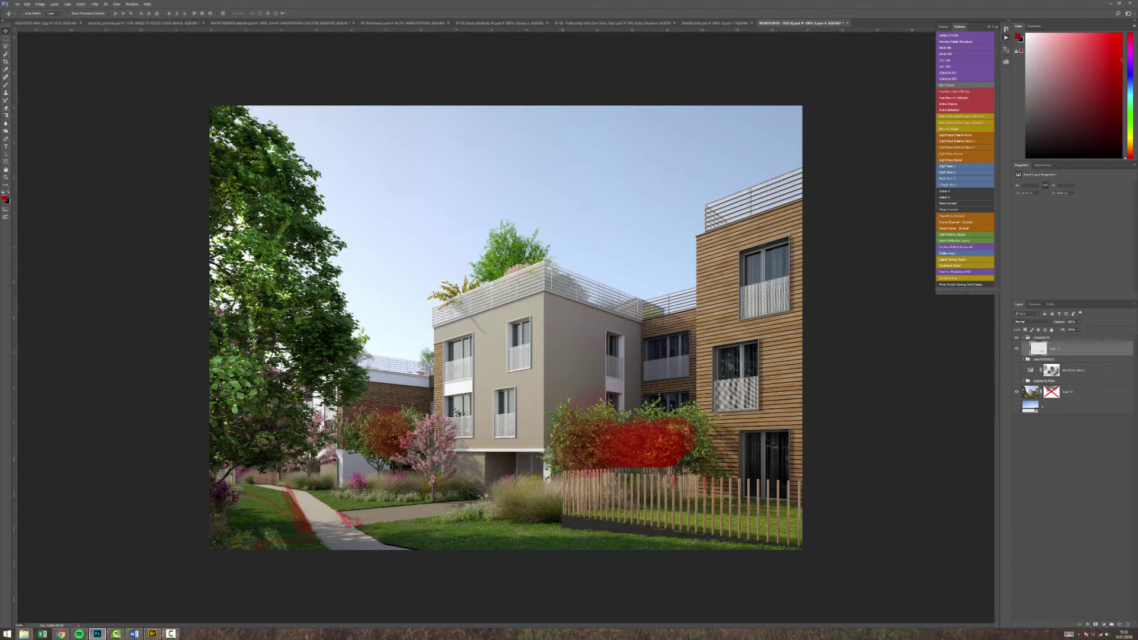
{"action": "left_click", "coordinate": [1073, 370]}
{"action": "left_click", "coordinate": [1061, 349]}
{"action": "left_click", "coordinate": [1104, 624]}
{"action": "left_click", "coordinate": [1017, 382]}
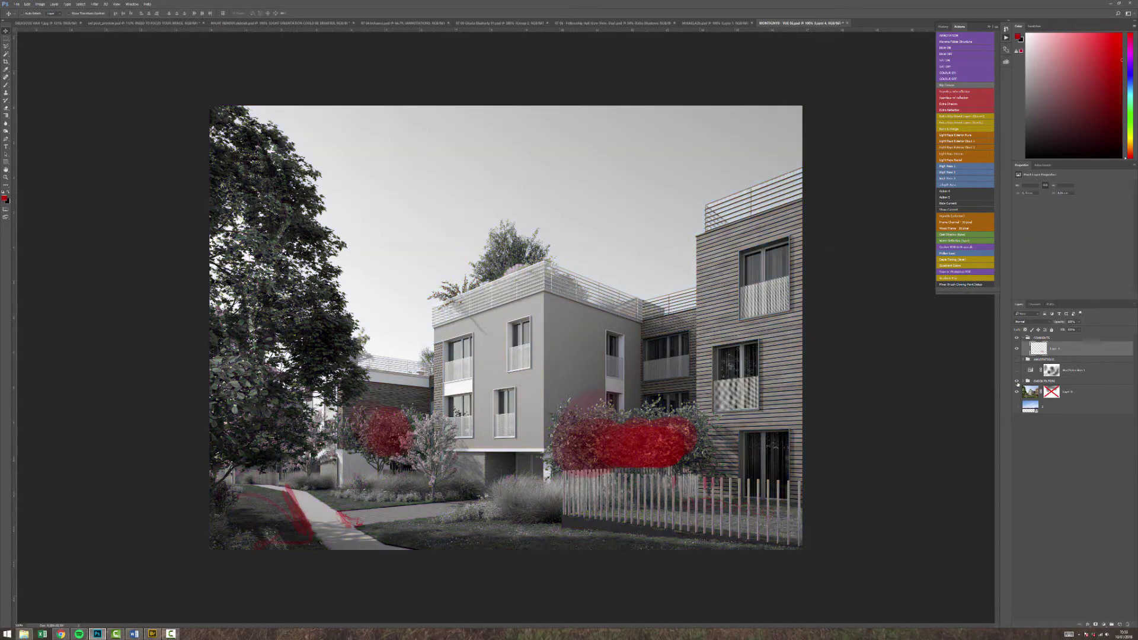
{"action": "left_click", "coordinate": [1104, 624]}
{"action": "left_click", "coordinate": [1083, 478]}
{"action": "left_click", "coordinate": [1016, 349]}
Add a Curves adjustment layer above the annotation layer, raising the highlights and pulling the darker tones down slightly
{"action": "left_click", "coordinate": [1061, 348]}
{"action": "left_click", "coordinate": [1103, 624]}
{"action": "left_click", "coordinate": [1097, 527]}
{"action": "left_click_drag", "start_coordinate": [1089, 224], "coordinate": [1091, 215]}
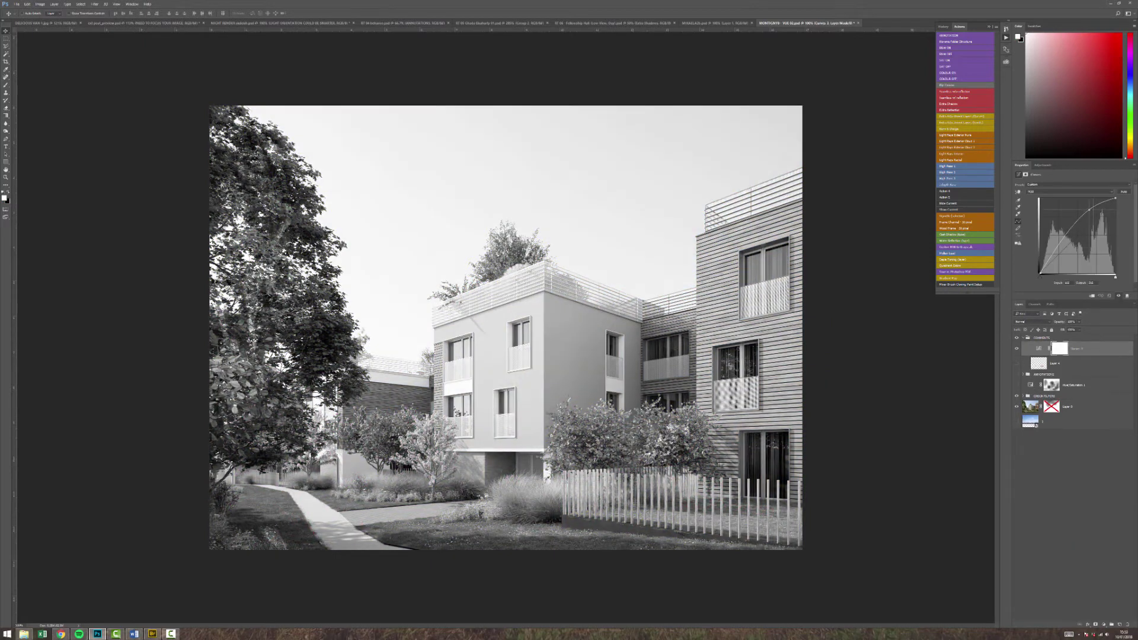
{"action": "left_click_drag", "start_coordinate": [1058, 250], "coordinate": [1058, 254]}
Create a Burn & Dodge layer group above the annotation layer and make its dodge layer active with the Dodge tool
{"action": "left_click", "coordinate": [1055, 363]}
{"action": "left_click", "coordinate": [949, 129]}
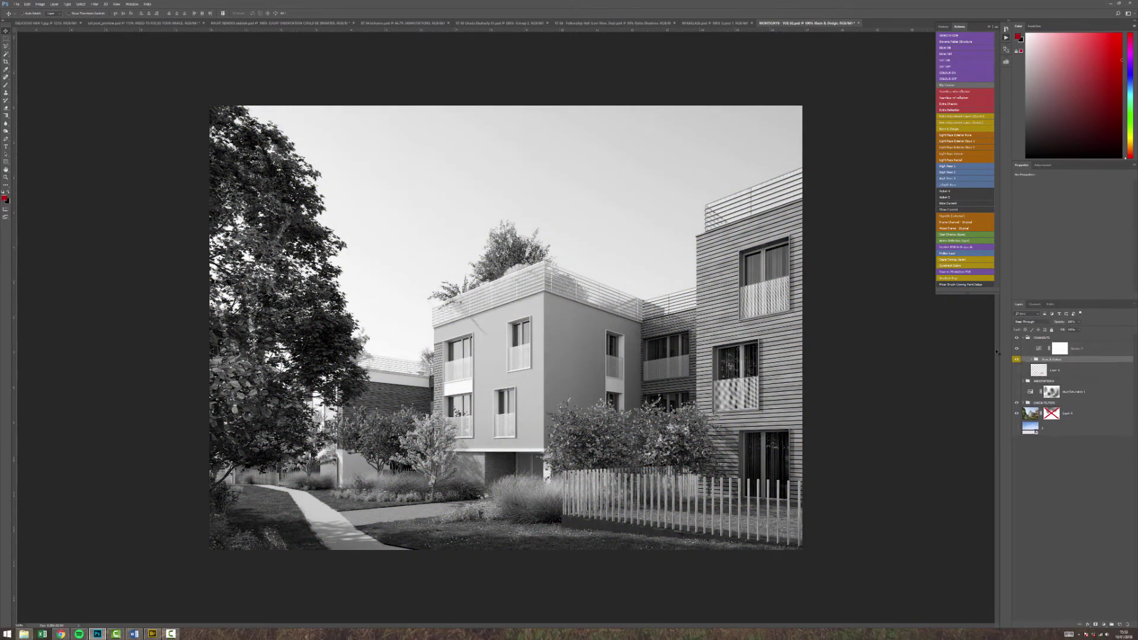
{"action": "left_click", "coordinate": [1030, 360]}
{"action": "left_click", "coordinate": [1060, 370]}
{"action": "key", "text": "o"}
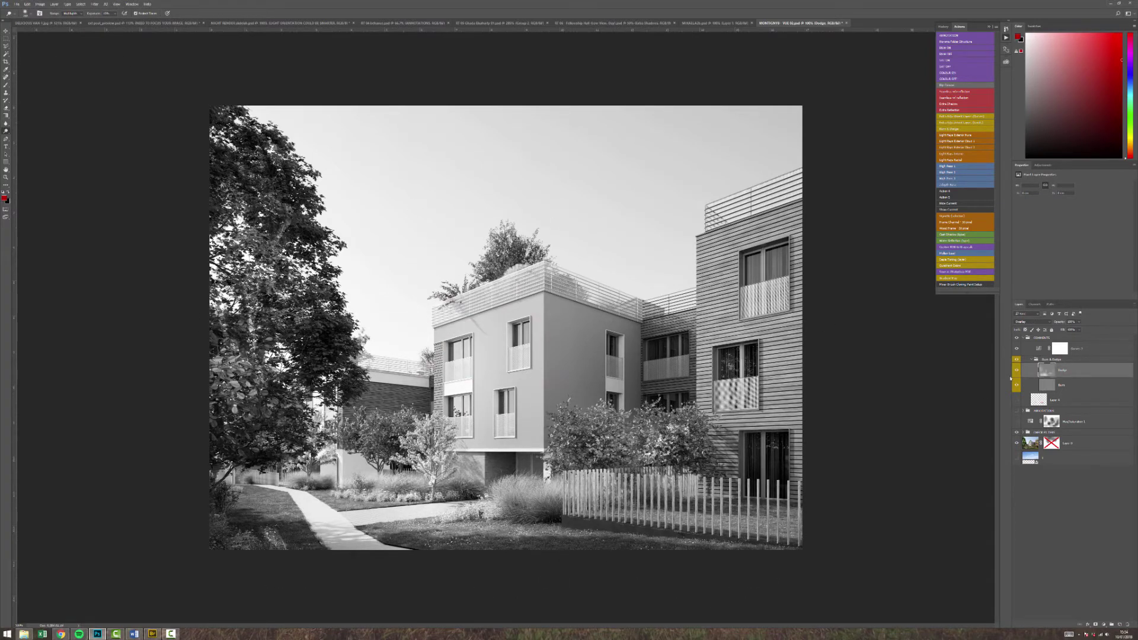
Make the burn layer active and switch to the Burn tool
{"action": "key", "text": "alt+bracketleft"}
{"action": "right_click", "coordinate": [5, 130]}
{"action": "left_click", "coordinate": [24, 136]}
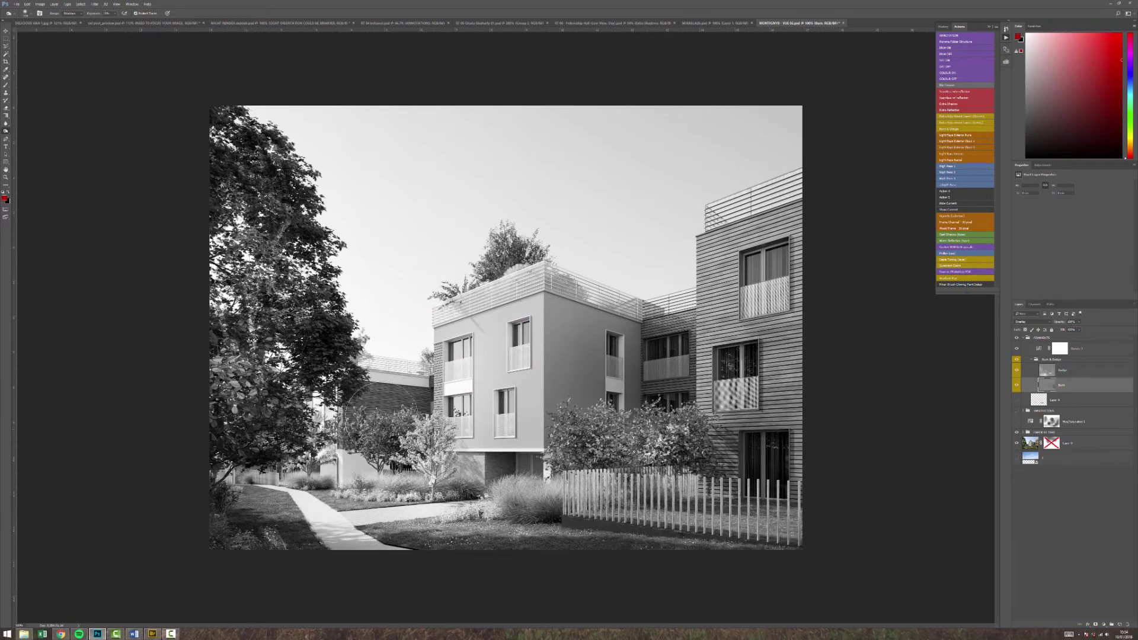
Show the sky layer at the base of the layer stack and enable the layer mask on the rendering layer
{"action": "left_click", "coordinate": [1017, 457]}
{"action": "left_click", "coordinate": [1044, 457]}
{"action": "left_click", "coordinate": [1051, 443], "text": "shift"}
{"action": "left_click", "coordinate": [1055, 400]}
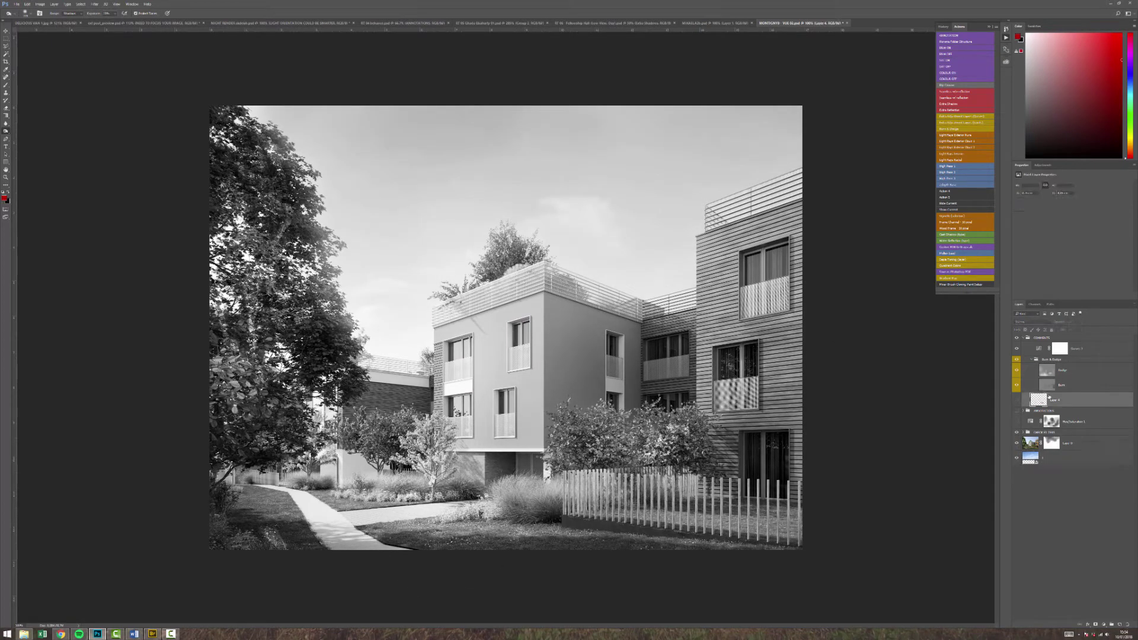
Hide the black-and-white check group and turn on the Hue/Saturation adjustment layer
{"action": "left_click", "coordinate": [1061, 385]}
{"action": "left_click", "coordinate": [1017, 433]}
{"action": "left_click", "coordinate": [1017, 422]}
Lower the saturation in the Hue/Saturation layer, move it into the top group beneath the annotation layer, and save the file
{"action": "left_click", "coordinate": [1032, 421]}
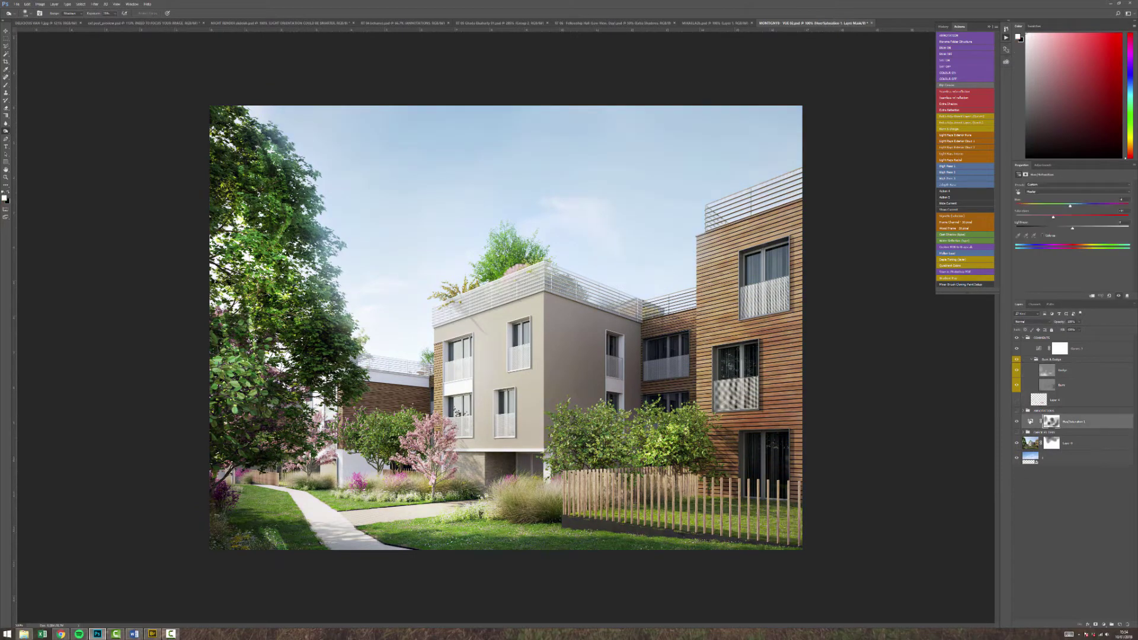
{"action": "left_click_drag", "start_coordinate": [1054, 217], "coordinate": [1036, 217]}
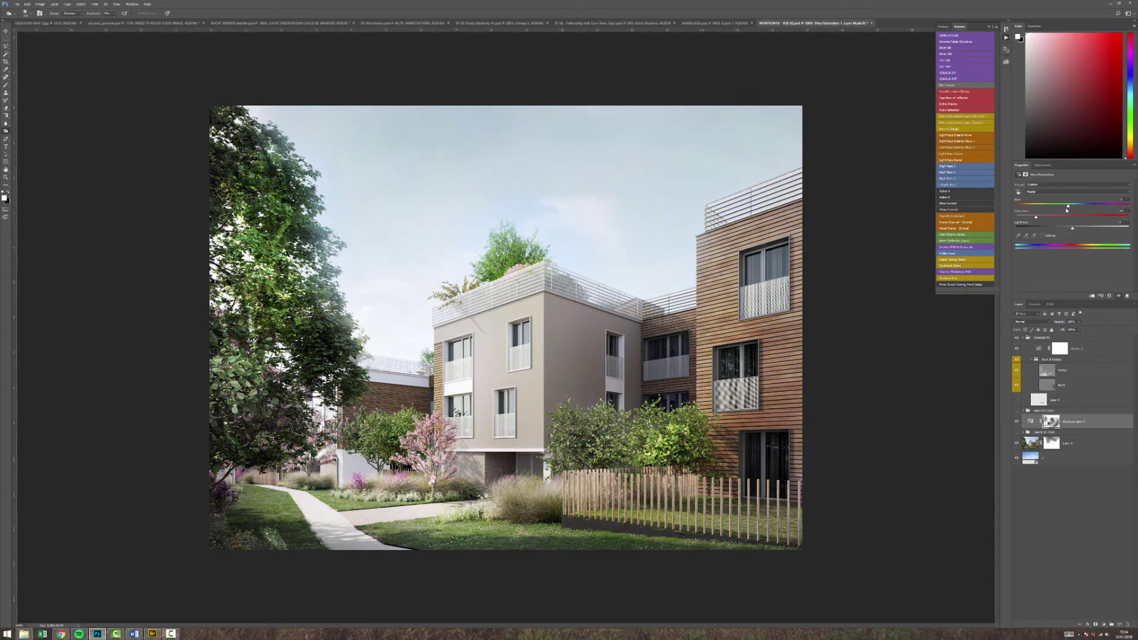
{"action": "key", "text": "ctrl+bracketright"}
{"action": "key", "text": "ctrl+bracketright"}
{"action": "key", "text": "ctrl+s"}
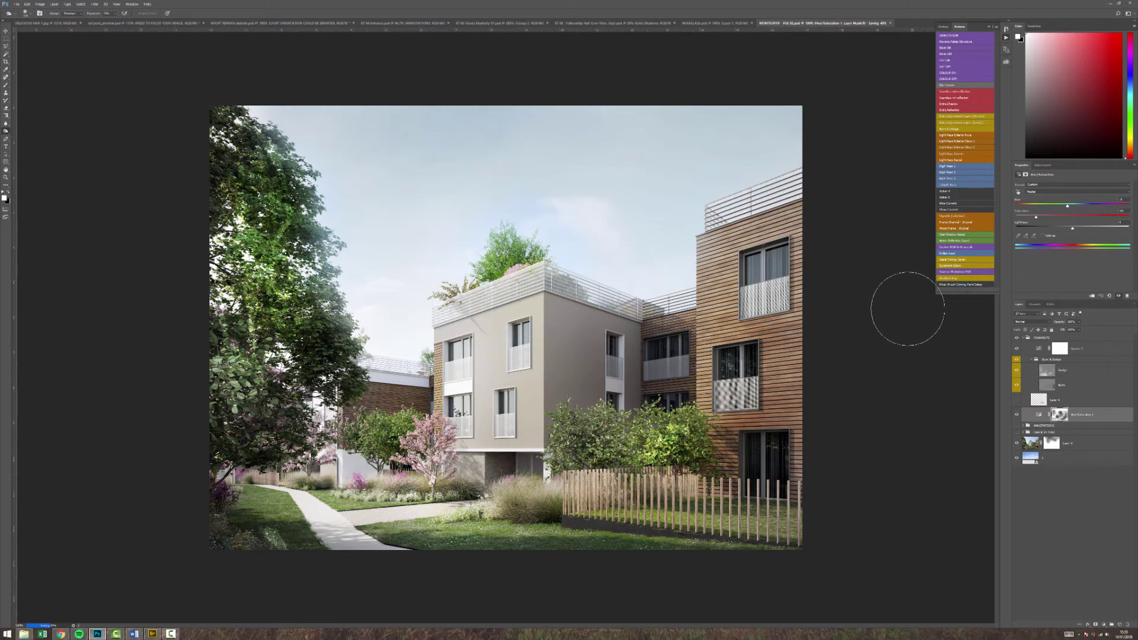
{"action": "key", "text": "z"}
{"action": "left_click", "coordinate": [588, 377]}
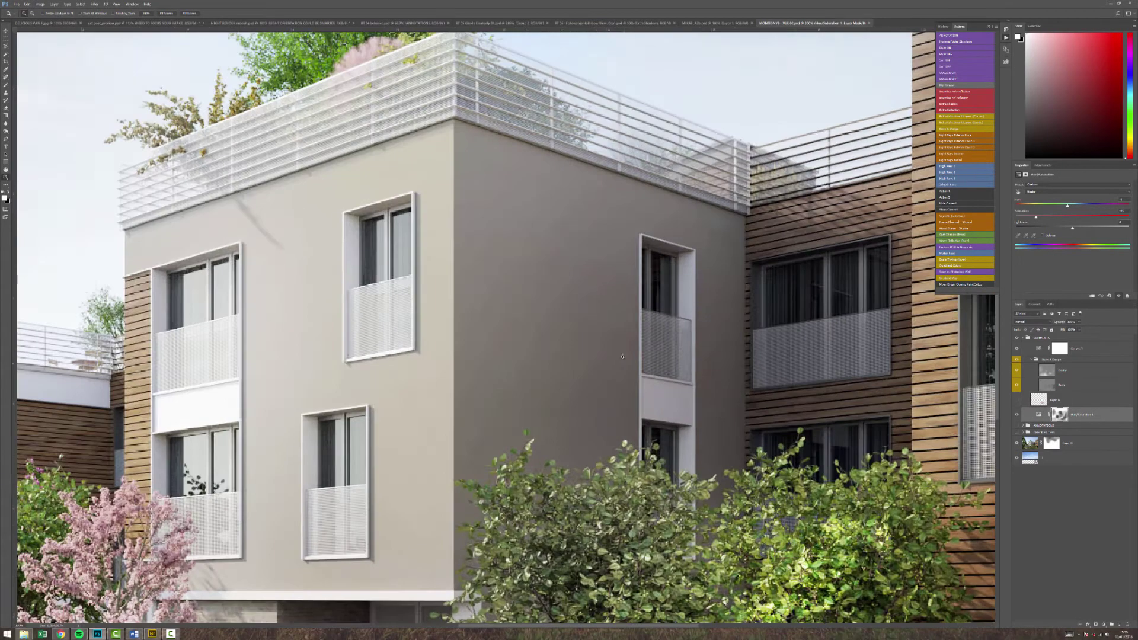
{"action": "left_click", "coordinate": [588, 377], "text": "alt"}
{"action": "key", "text": "F10"}
Add an empty layer directly beneath the top adjustment group and clone plain wall over the diagonal shadow on the beige facade
{"action": "left_click", "coordinate": [1067, 400]}
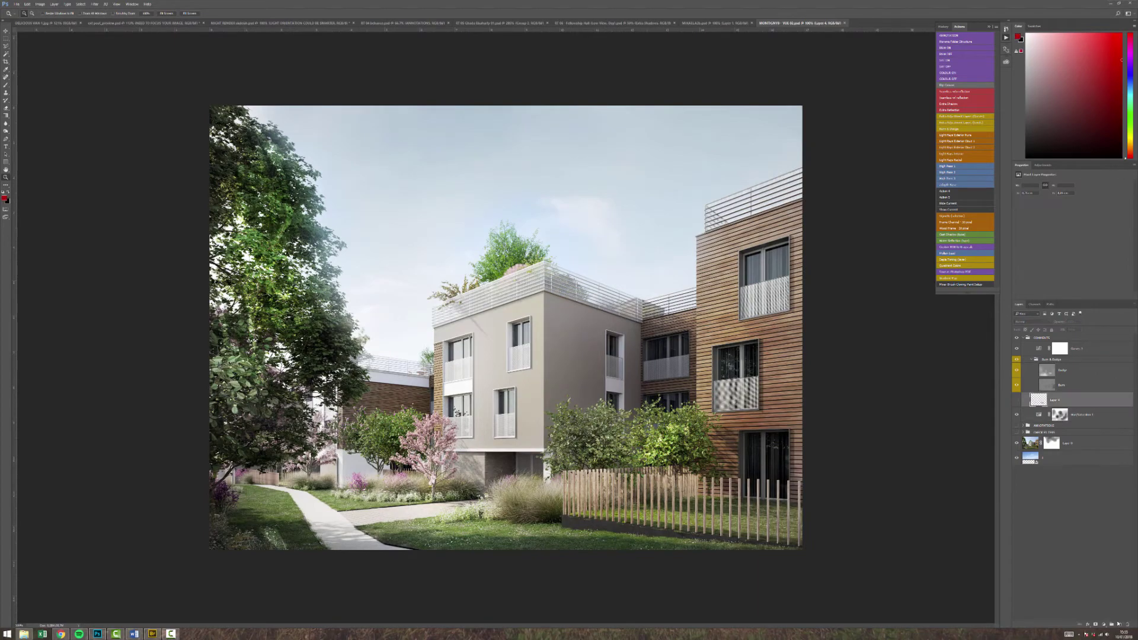
{"action": "left_click", "coordinate": [1043, 338]}
{"action": "key", "text": "ctrl+alt+shift+n"}
{"action": "left_click_drag", "start_coordinate": [487, 333], "coordinate": [792, 325]}
{"action": "key", "text": "ctrl+bracketleft"}
{"action": "key", "text": "ctrl+bracketleft"}
{"action": "key", "text": "ctrl+bracketleft"}
{"action": "key", "text": "ctrl+bracketleft"}
{"action": "key", "text": "ctrl+bracketleft"}
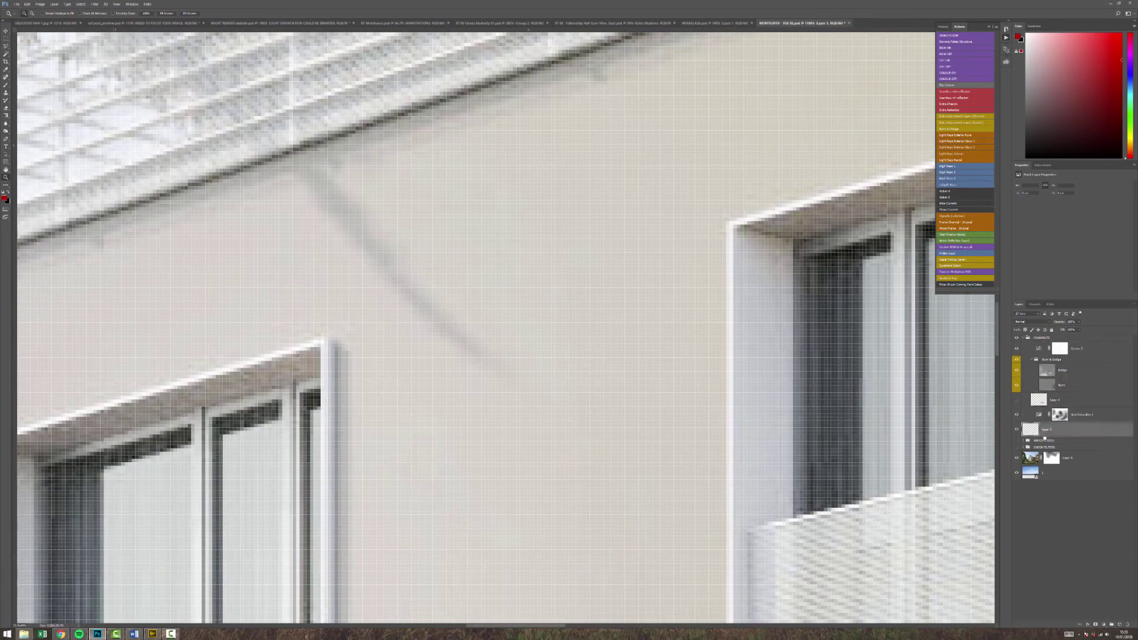
{"action": "key", "text": "s"}
{"action": "mouse_move", "coordinate": [551, 294]}
{"action": "left_mouse_down"}
{"action": "mouse_move", "coordinate": [556, 307]}
{"action": "mouse_move", "coordinate": [332, 451]}
{"action": "left_mouse_up"}
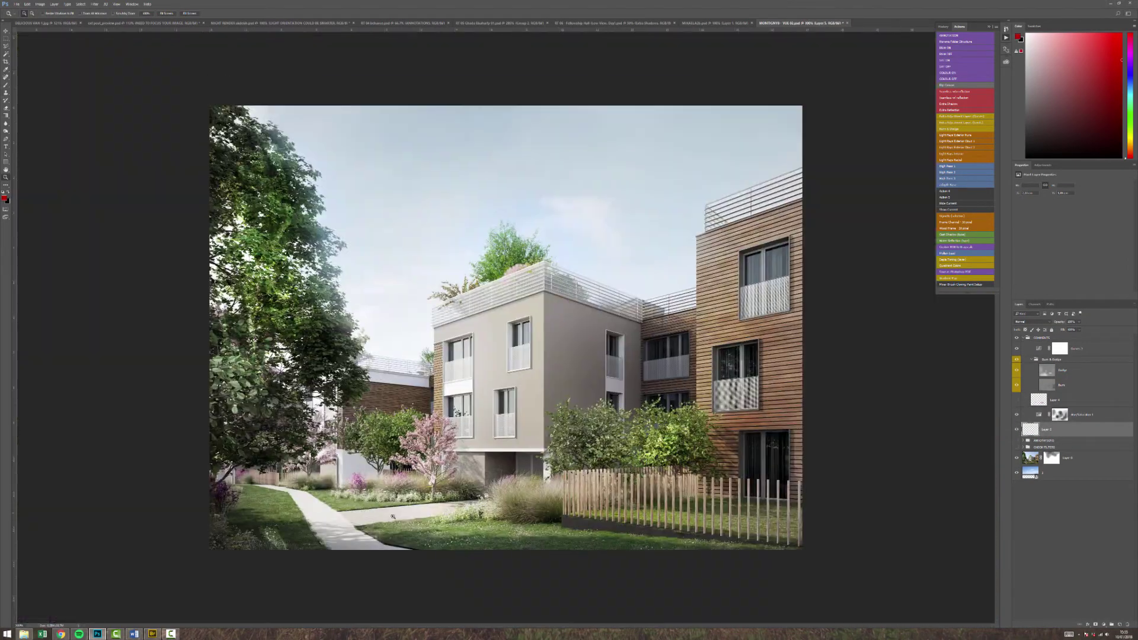
Outline the brick side path where it joins the main concrete walkway with a polygonal lasso selection
{"action": "mouse_move", "coordinate": [325, 517]}
{"action": "left_mouse_down"}
{"action": "mouse_move", "coordinate": [571, 282]}
{"action": "mouse_move", "coordinate": [452, 264]}
{"action": "mouse_move", "coordinate": [502, 307]}
{"action": "mouse_move", "coordinate": [558, 300]}
{"action": "mouse_move", "coordinate": [521, 287]}
{"action": "mouse_move", "coordinate": [478, 311]}
{"action": "left_mouse_up"}
{"action": "right_click", "coordinate": [456, 292]}
{"action": "scroll", "coordinate": [564, 462], "scroll_direction": "down", "scroll_amount": 3}
{"action": "left_click", "coordinate": [563, 465]}
{"action": "left_click", "coordinate": [376, 321], "text": "alt"}
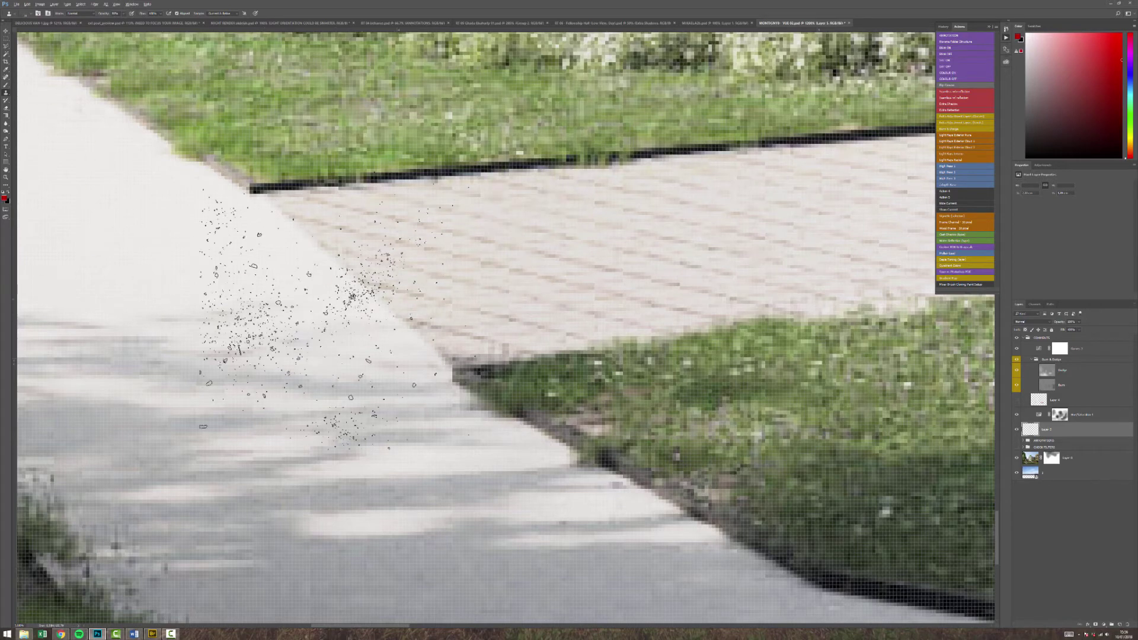
{"action": "key", "text": "l"}
{"action": "left_click", "coordinate": [264, 196]}
{"action": "left_click", "coordinate": [547, 176]}
{"action": "left_click", "coordinate": [623, 343]}
{"action": "left_click", "coordinate": [456, 397]}
{"action": "left_click", "coordinate": [140, 290]}
{"action": "left_click", "coordinate": [172, 209]}
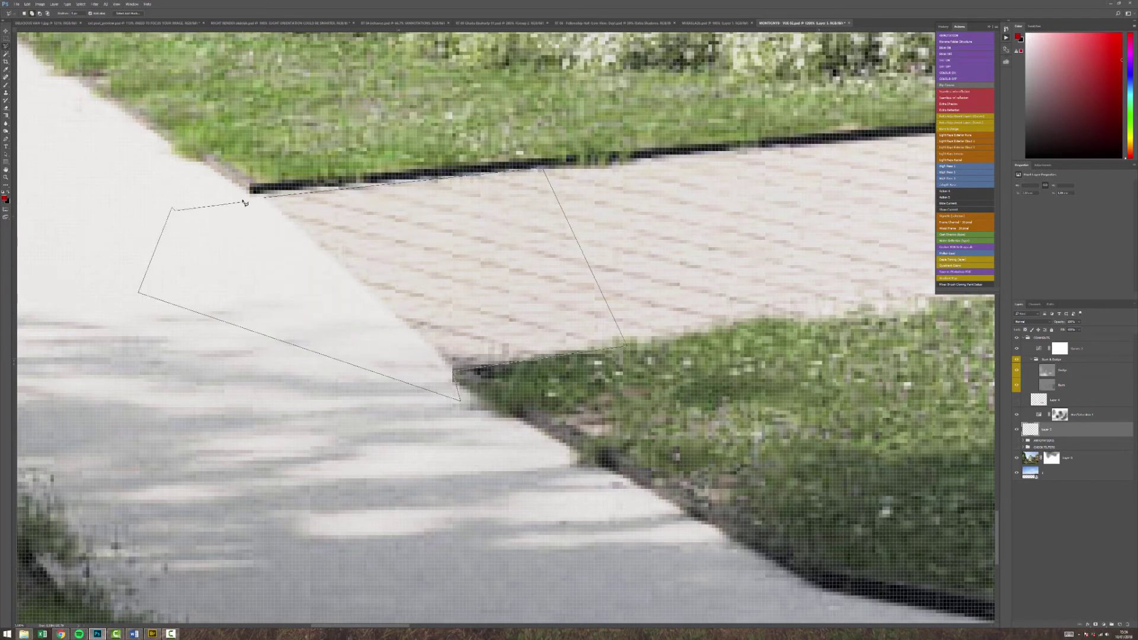
{"action": "left_click", "coordinate": [264, 197]}
Clone brick paving within the selection to rework the side path's edge against the walkway, and clear the selection
{"action": "key", "text": "s"}
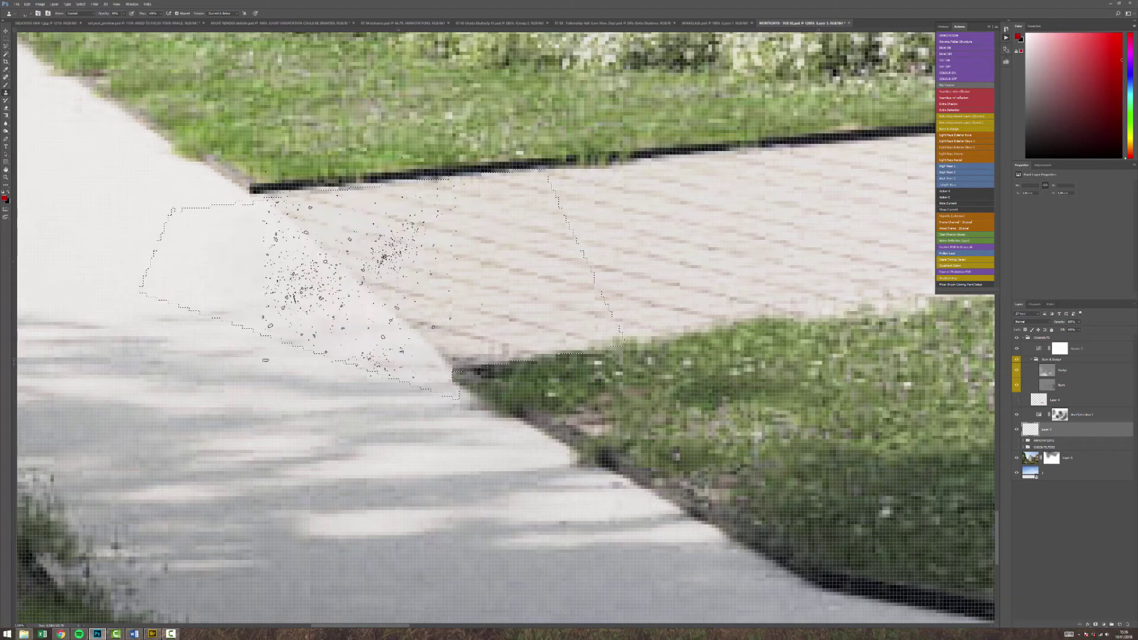
{"action": "left_click", "coordinate": [470, 327], "text": "alt"}
{"action": "mouse_move", "coordinate": [279, 247]}
{"action": "left_mouse_down"}
{"action": "mouse_move", "coordinate": [435, 285]}
{"action": "mouse_move", "coordinate": [447, 351]}
{"action": "mouse_move", "coordinate": [320, 237]}
{"action": "mouse_move", "coordinate": [509, 279]}
{"action": "mouse_move", "coordinate": [385, 288]}
{"action": "mouse_move", "coordinate": [391, 273]}
{"action": "mouse_move", "coordinate": [464, 306]}
{"action": "mouse_move", "coordinate": [296, 240]}
{"action": "mouse_move", "coordinate": [278, 247]}
{"action": "mouse_move", "coordinate": [280, 270]}
{"action": "mouse_move", "coordinate": [308, 298]}
{"action": "left_mouse_up"}
{"action": "key", "text": "ctrl+d"}
{"action": "key", "text": "z"}
{"action": "left_click", "coordinate": [508, 355], "text": "alt"}
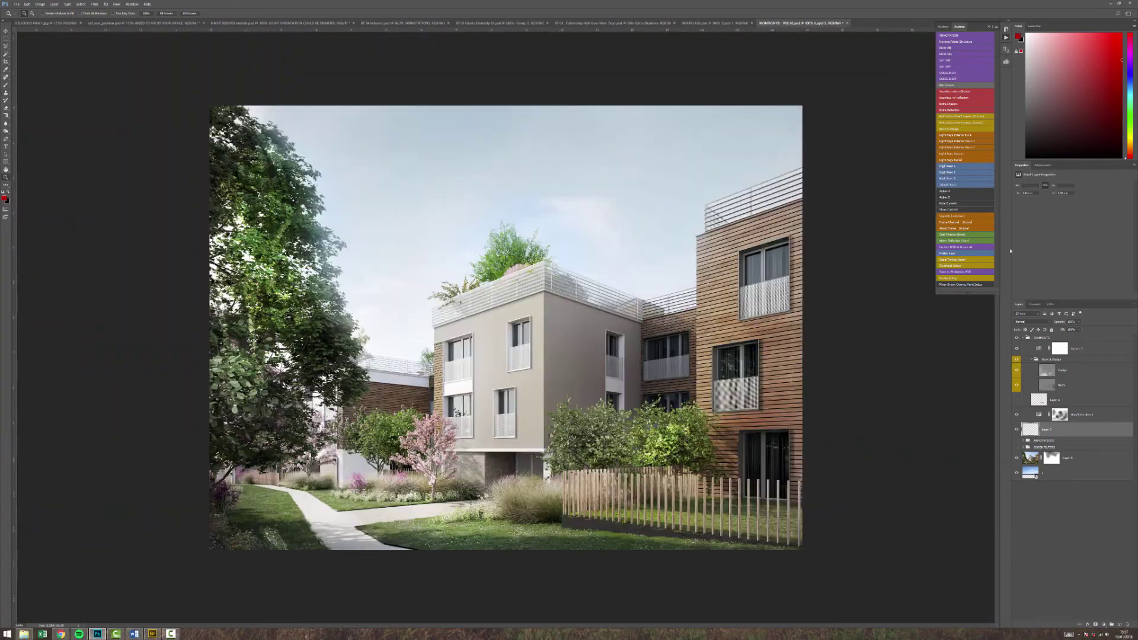
Turn on the black-and-white check and add a Curves adjustment above the Dodge layer, masked to a diagonal band from the tree across the facade
{"action": "key", "text": "F2"}
{"action": "left_click", "coordinate": [1061, 370]}
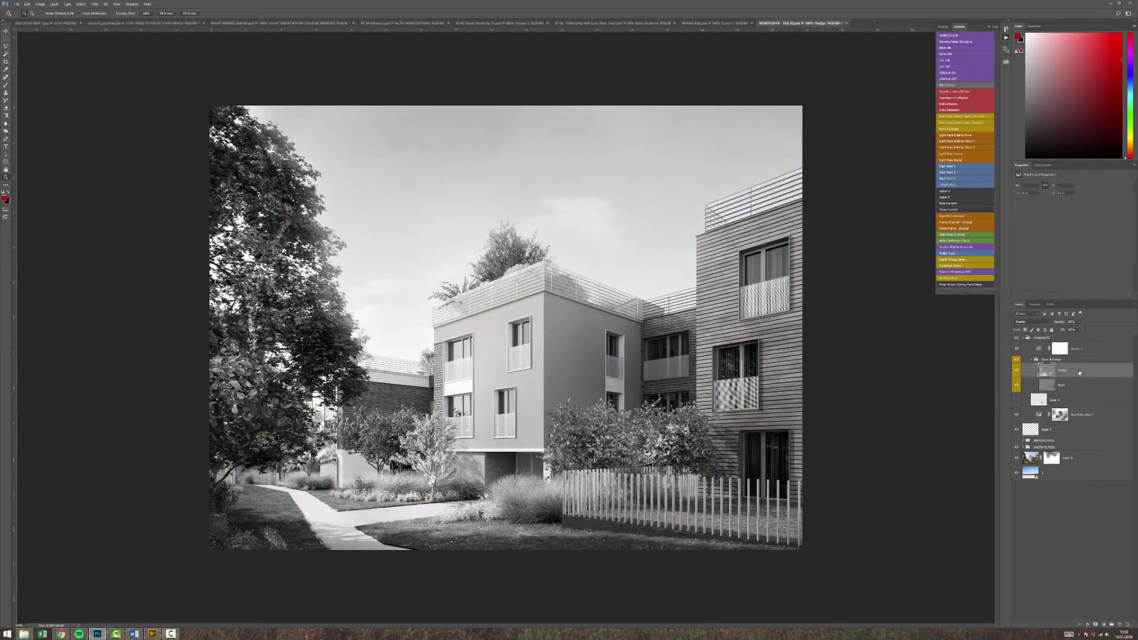
{"action": "key", "text": "l"}
{"action": "left_click", "coordinate": [320, 202]}
{"action": "left_click", "coordinate": [633, 403]}
{"action": "left_click", "coordinate": [546, 479]}
{"action": "left_click", "coordinate": [295, 191]}
{"action": "key", "text": "F3"}
{"action": "key", "text": "ctrl+d"}
{"action": "left_click", "coordinate": [1067, 370]}
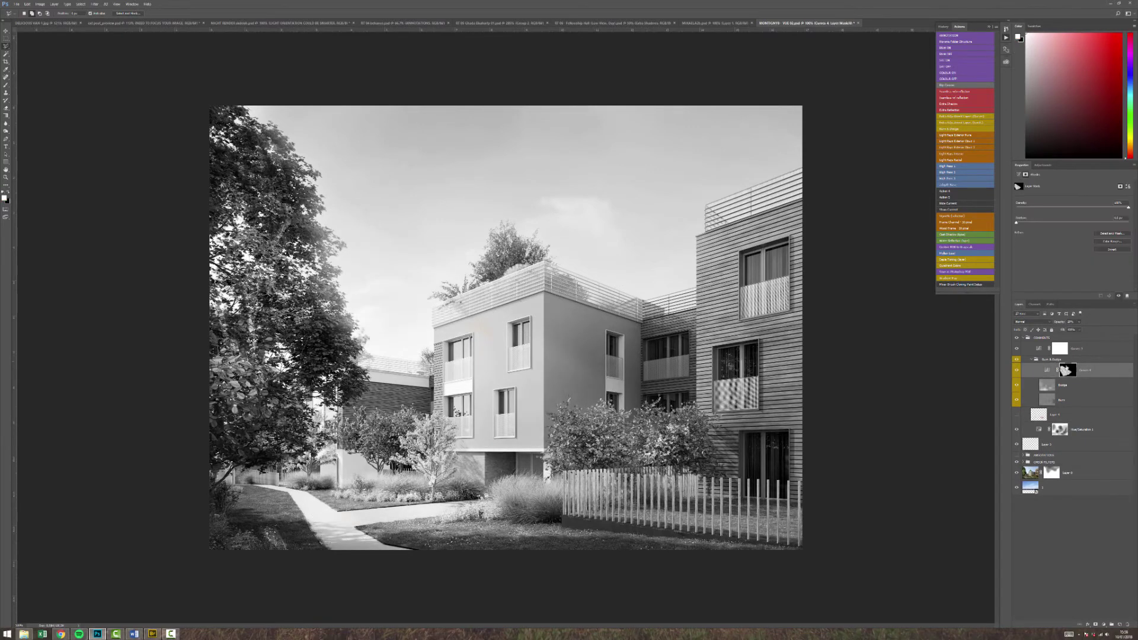
Soften the diagonal band in the Curves mask over the building facade with a large soft black brush
{"action": "key", "text": "b"}
{"action": "right_click", "coordinate": [477, 350]}
{"action": "key", "text": "Escape"}
{"action": "key", "text": "x"}
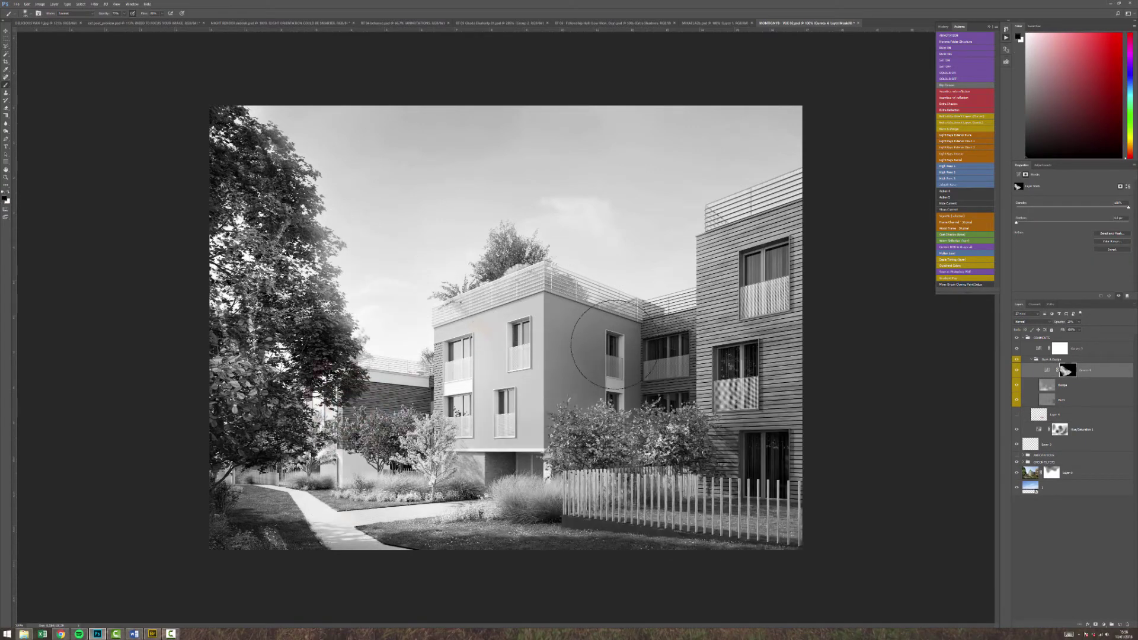
Add a second brightening Curves adjustment masked to a narrow diagonal streak and lower its opacity
{"action": "key", "text": "l"}
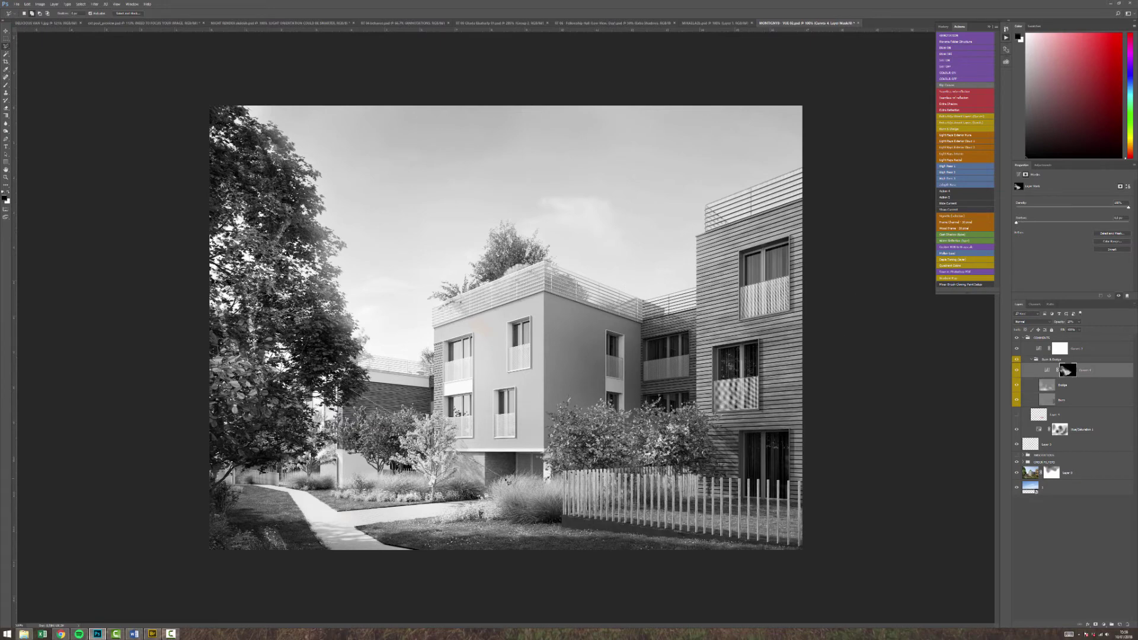
{"action": "key", "text": "F2"}
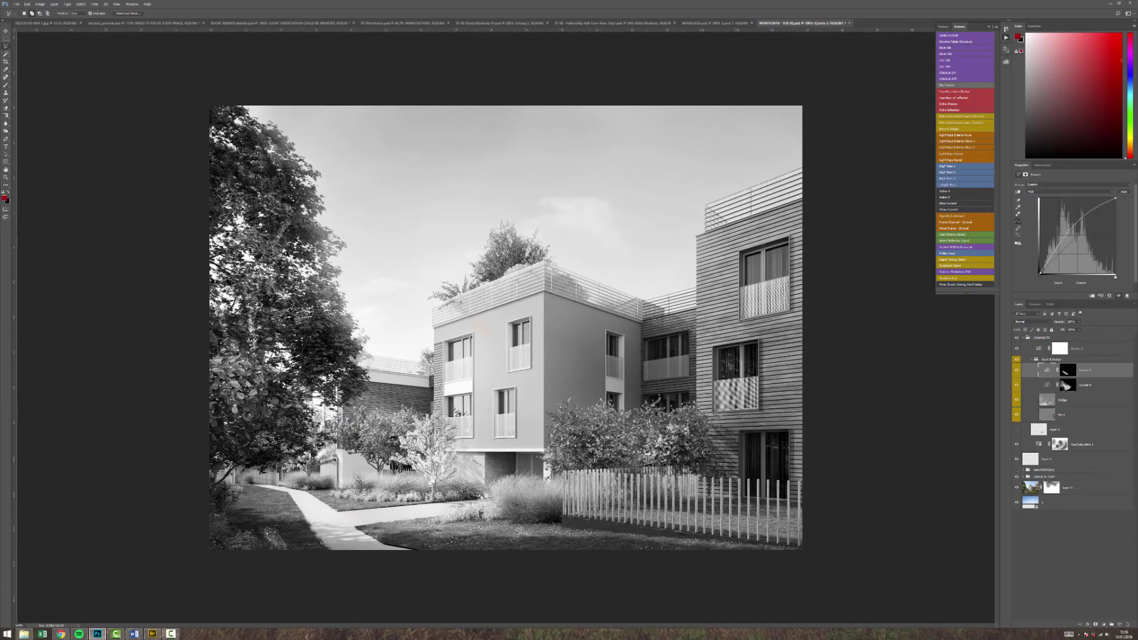
{"action": "mouse_move", "coordinate": [1072, 330]}
{"action": "left_mouse_down"}
{"action": "mouse_move", "coordinate": [1054, 329]}
{"action": "mouse_move", "coordinate": [1071, 330]}
{"action": "left_mouse_up"}
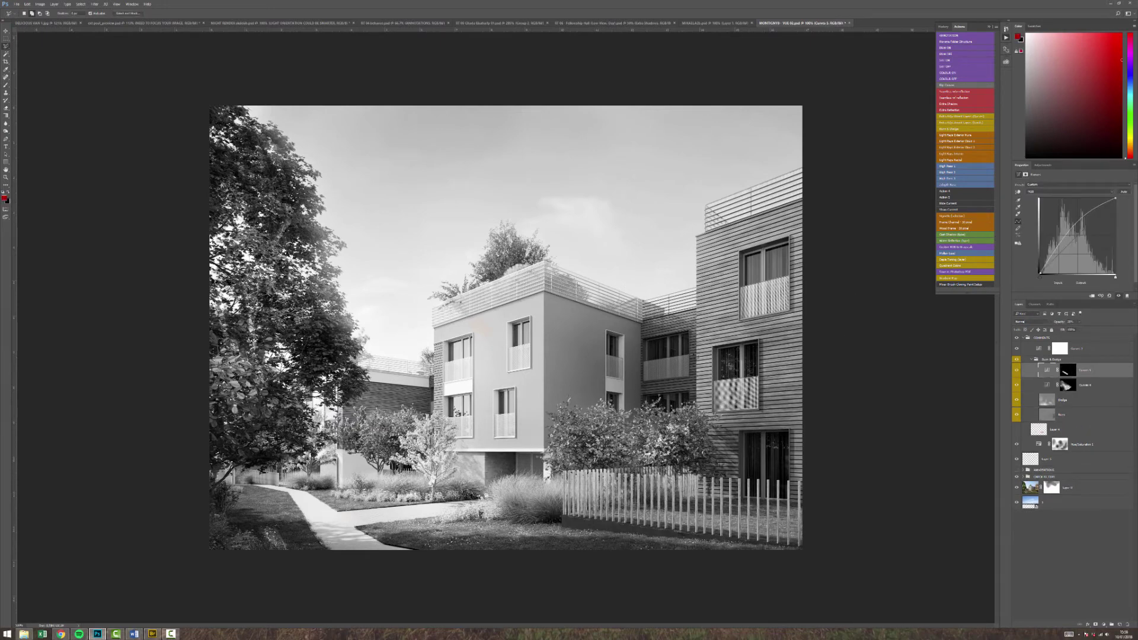
Hide the correction layers and examine the unedited rendering in color and through the black-and-white check without the red fill layer
{"action": "key", "text": "v"}
{"action": "left_click", "coordinate": [1060, 349]}
{"action": "left_click", "coordinate": [1017, 349]}
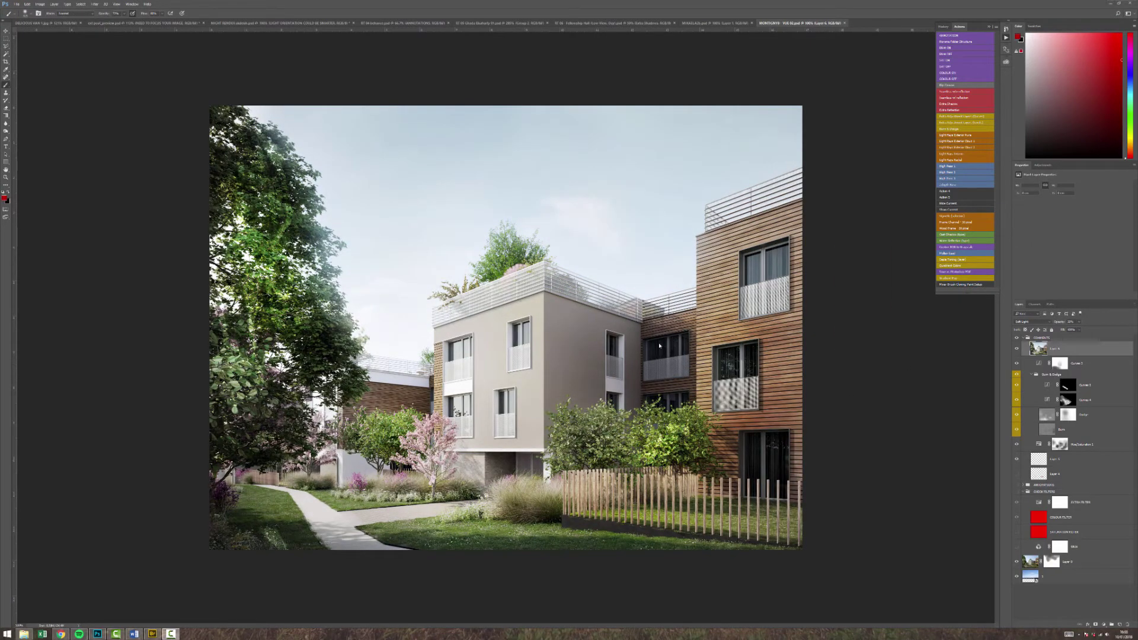
{"action": "left_click", "coordinate": [1018, 372]}
{"action": "left_click_drag", "start_coordinate": [1016, 378], "coordinate": [1018, 389]}
{"action": "left_click", "coordinate": [1017, 459]}
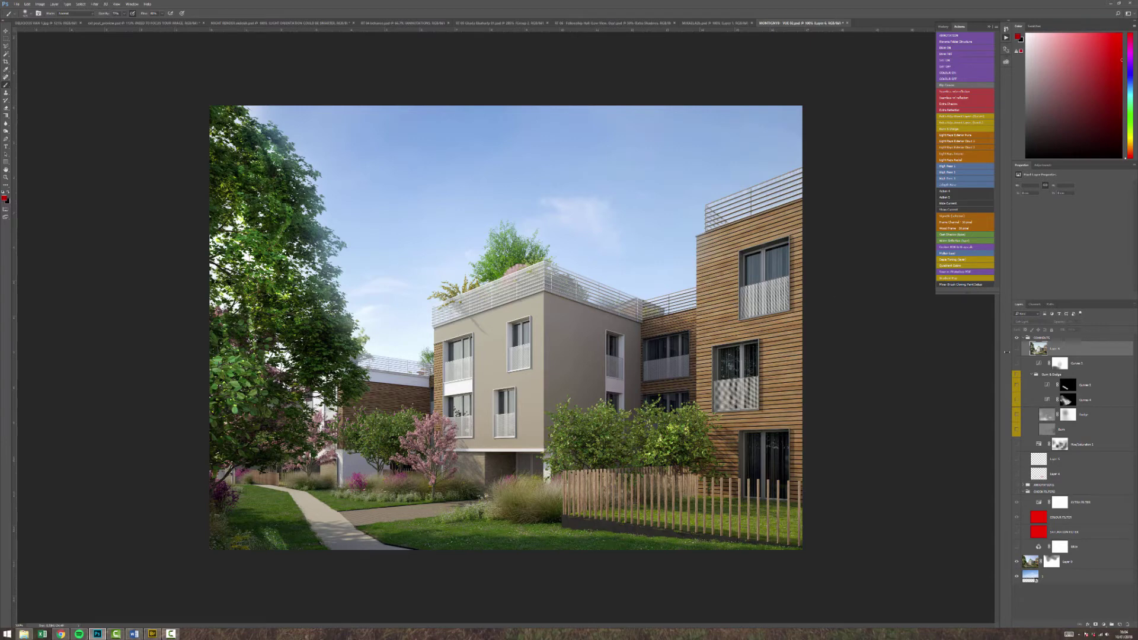
{"action": "left_click", "coordinate": [1017, 547]}
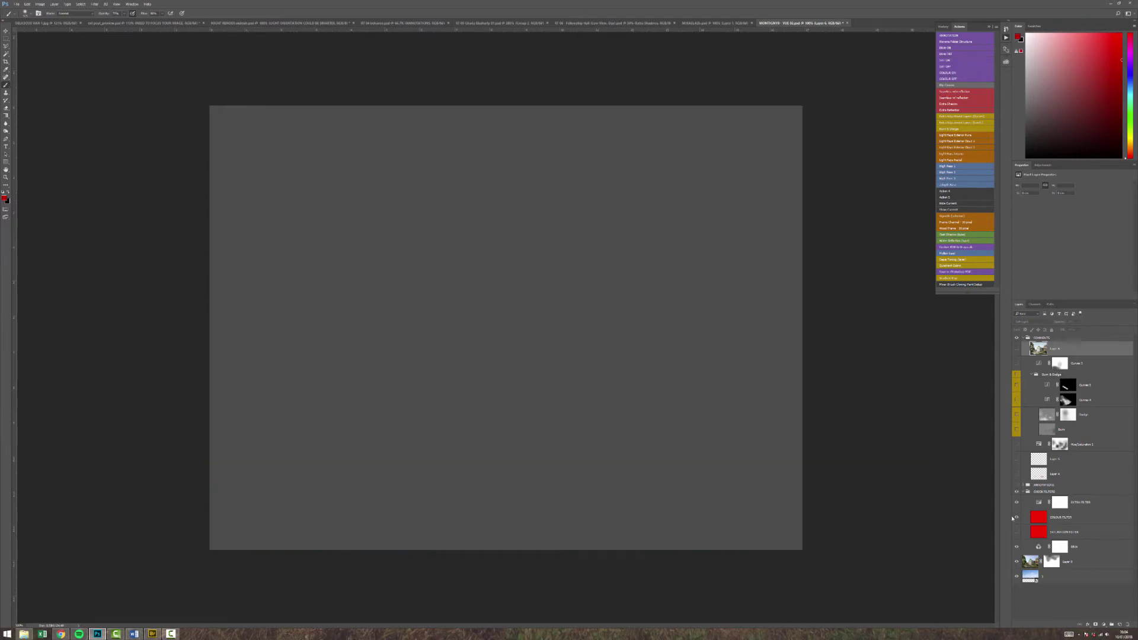
{"action": "left_click", "coordinate": [1017, 518]}
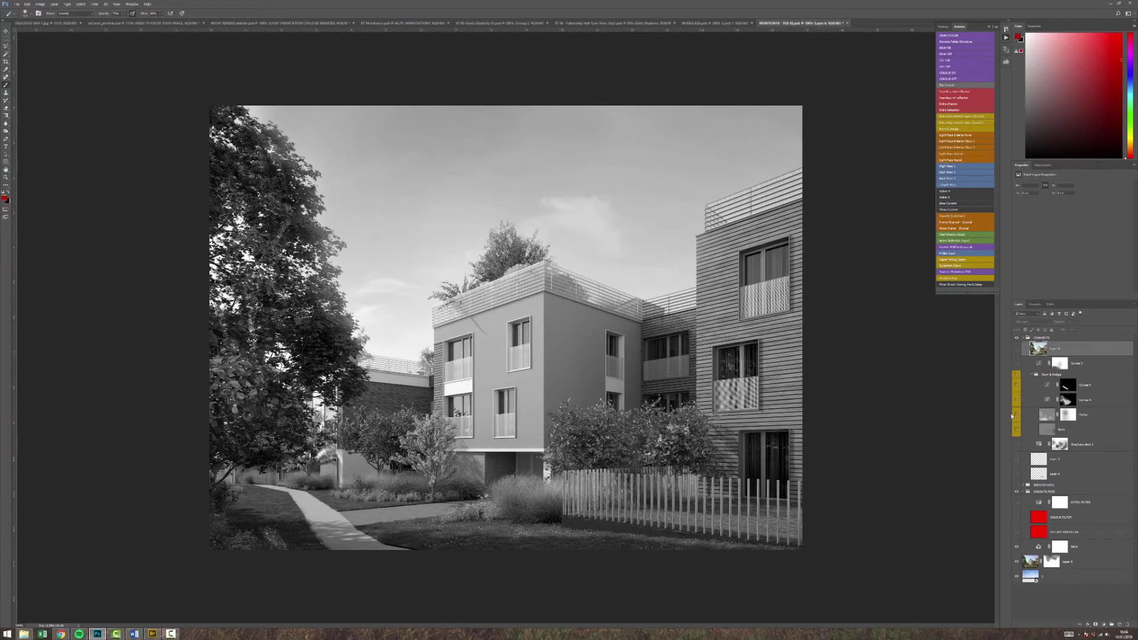
Switch the Curves adjustment above the burn and dodge group on and off to compare the overall contrast
{"action": "left_click", "coordinate": [1036, 363]}
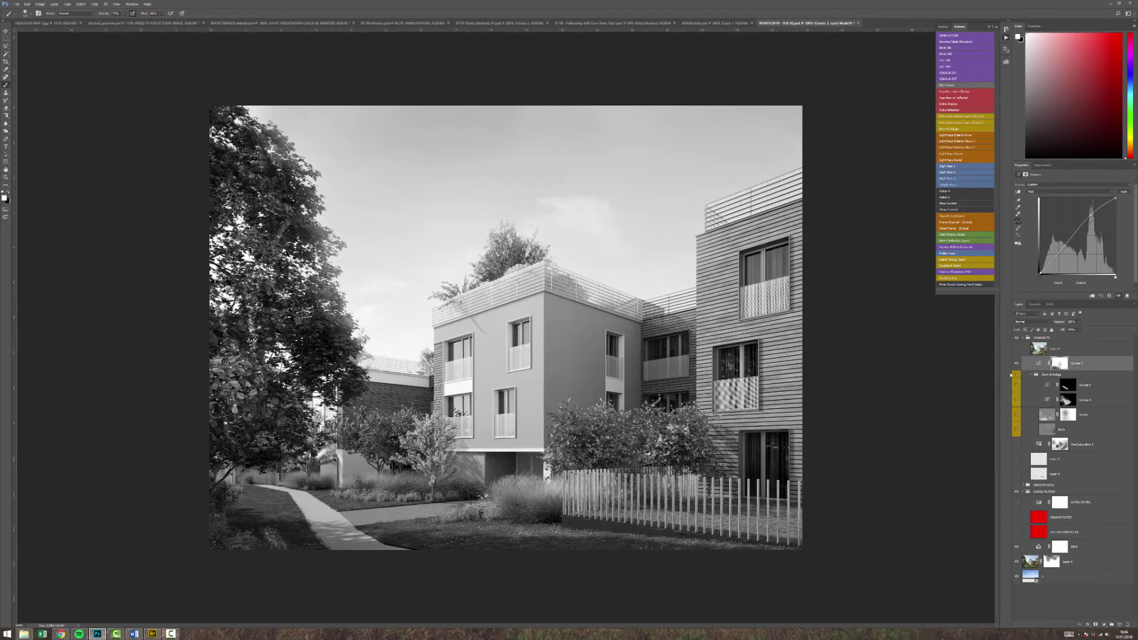
{"action": "left_click", "coordinate": [1017, 364]}
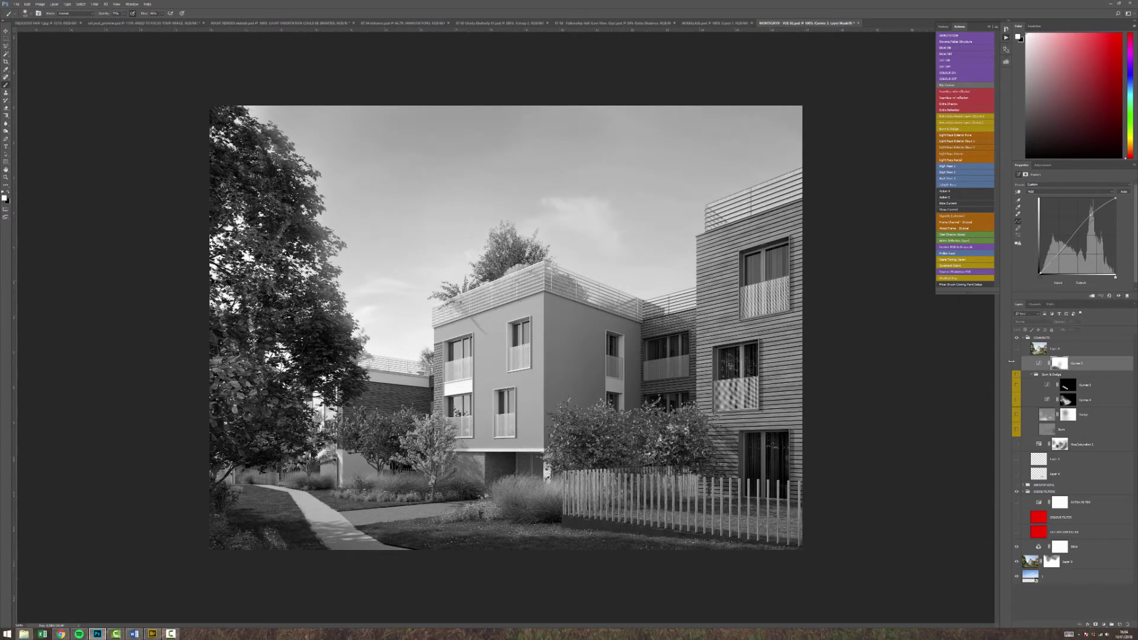
{"action": "left_click", "coordinate": [1017, 363]}
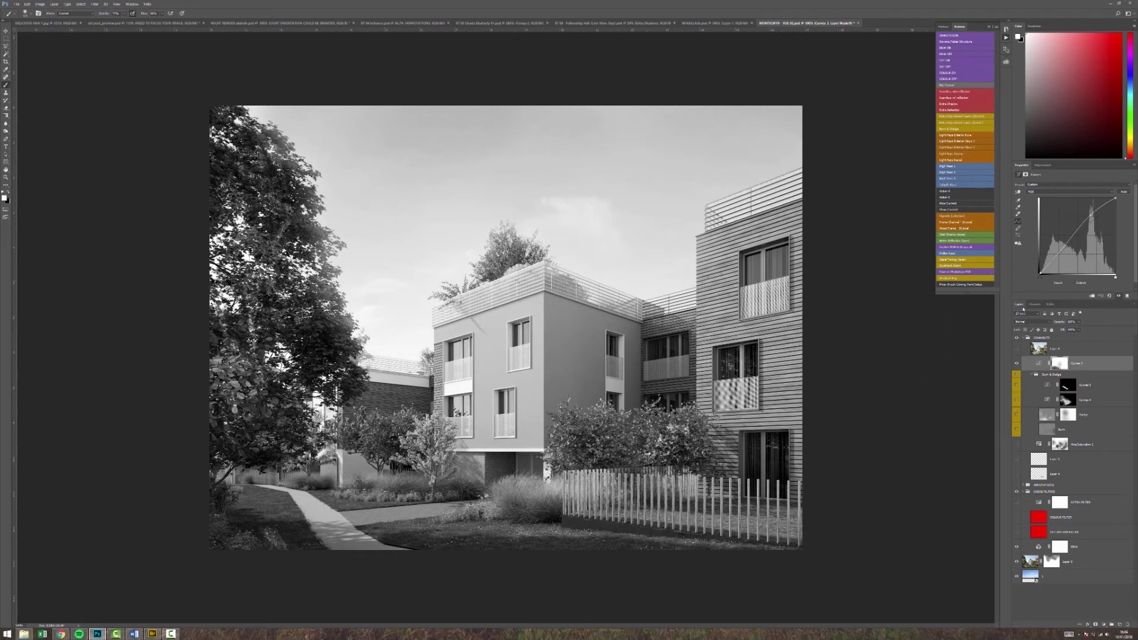
{"action": "left_click", "coordinate": [1039, 364]}
Select the Dodge layer and toggle its visibility to compare the lightened areas, leaving it shown
{"action": "left_click", "coordinate": [1045, 416]}
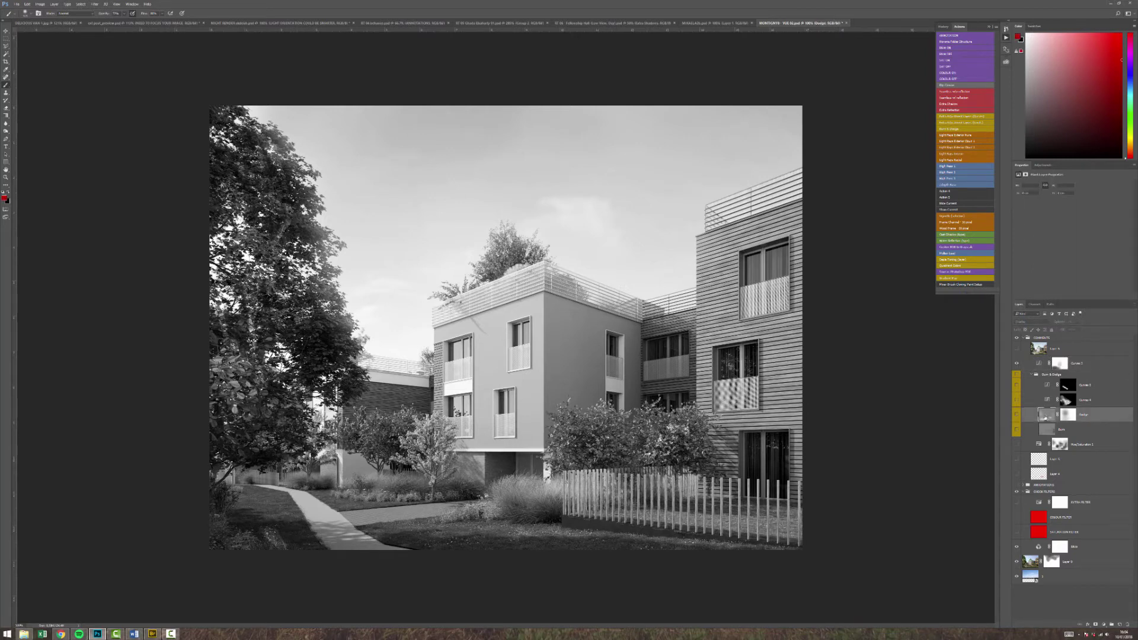
{"action": "left_click", "coordinate": [1017, 414]}
{"action": "left_click", "coordinate": [1017, 415]}
{"action": "left_click", "coordinate": [1017, 415]}
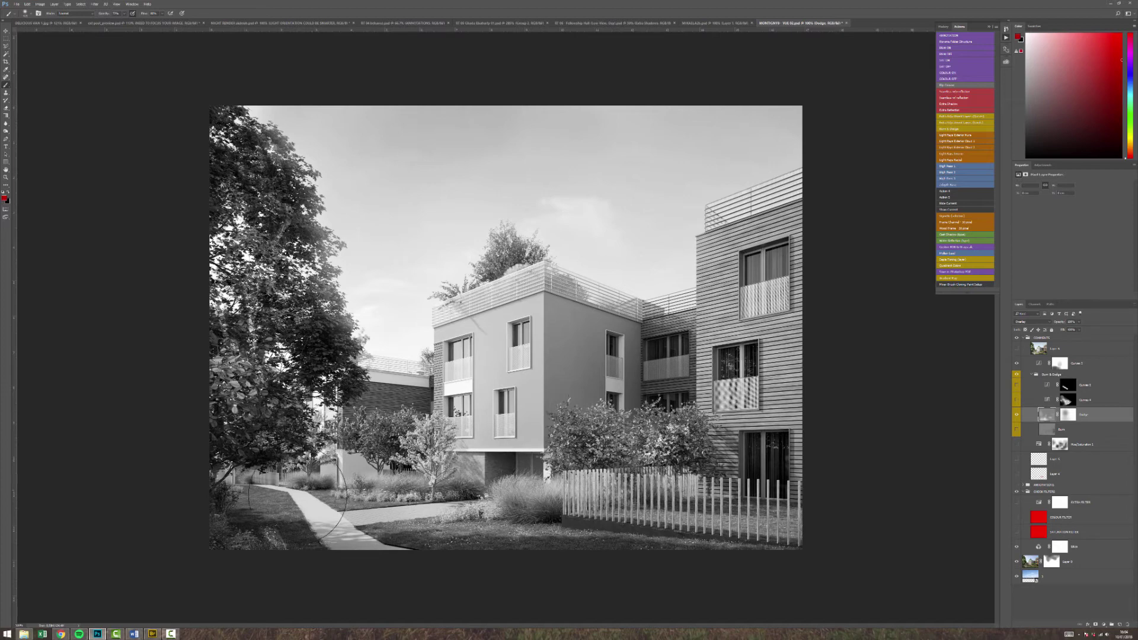
Add an empty layer at the top of the stack and mark two spots on the shaded lawn beside the path in red
{"action": "right_click", "coordinate": [444, 359], "text": "alt"}
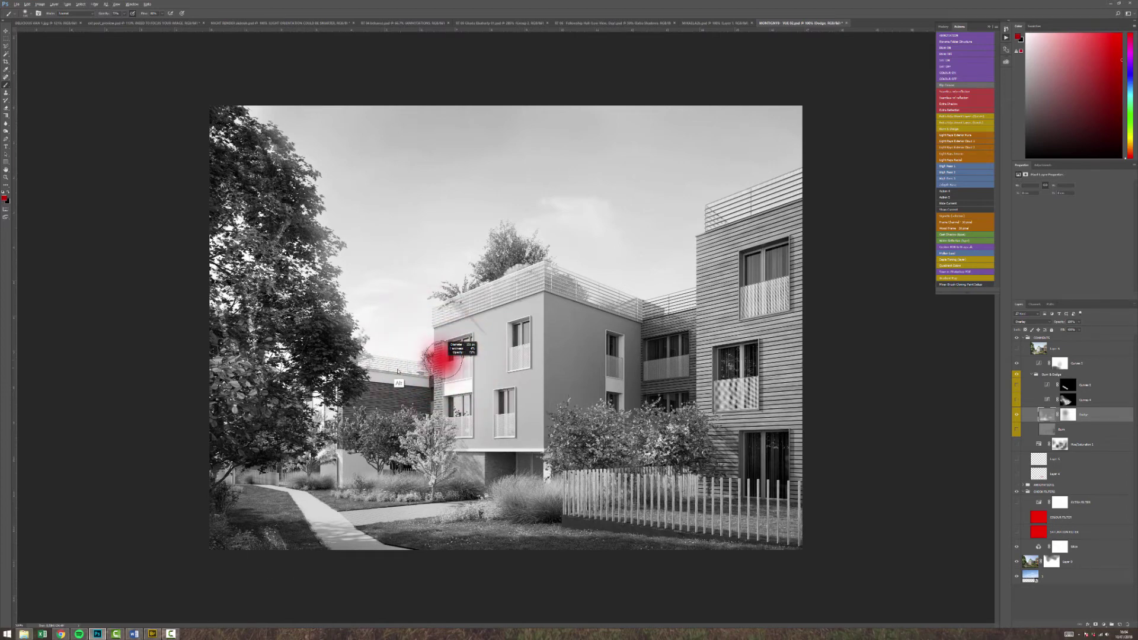
{"action": "left_click", "coordinate": [1074, 351]}
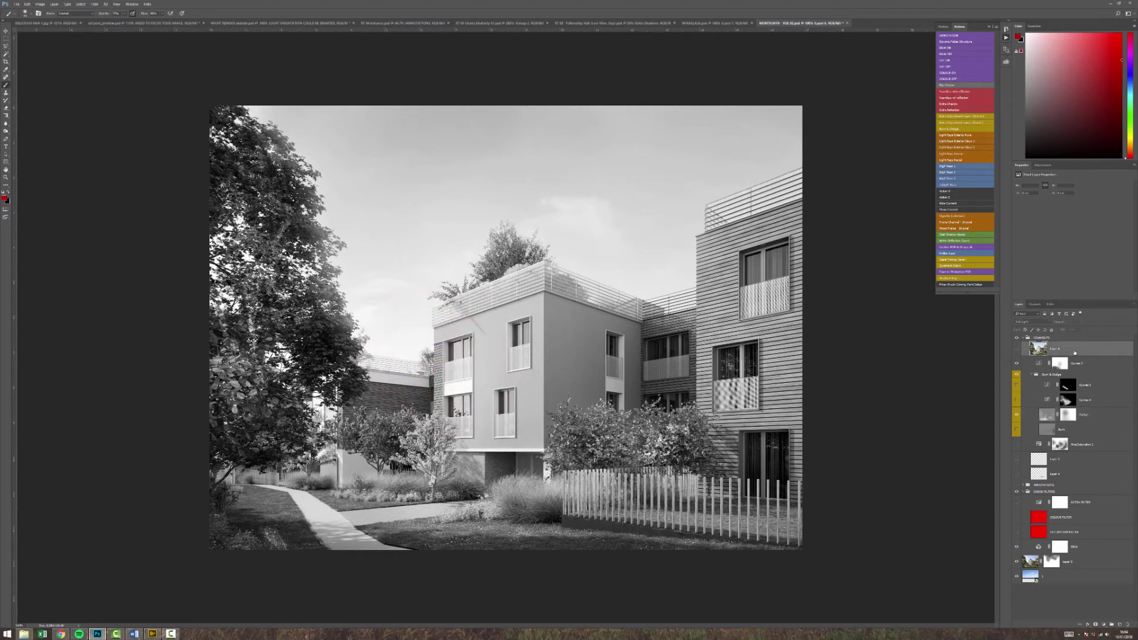
{"action": "key", "text": "ctrl+shift+alt+n"}
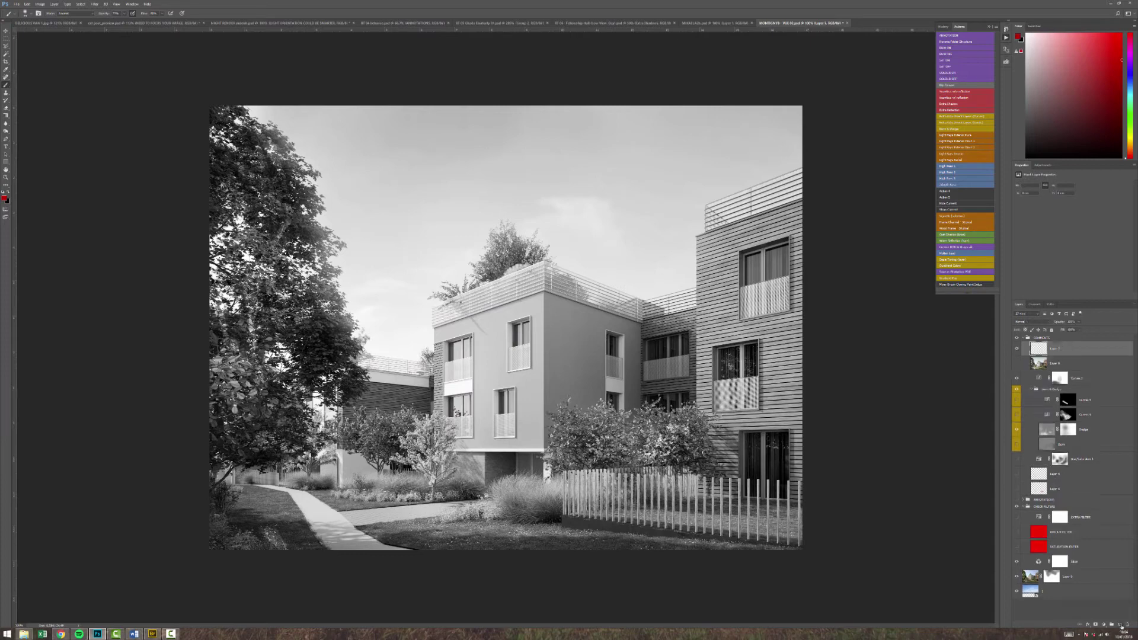
{"action": "left_click_drag", "start_coordinate": [290, 495], "coordinate": [274, 498]}
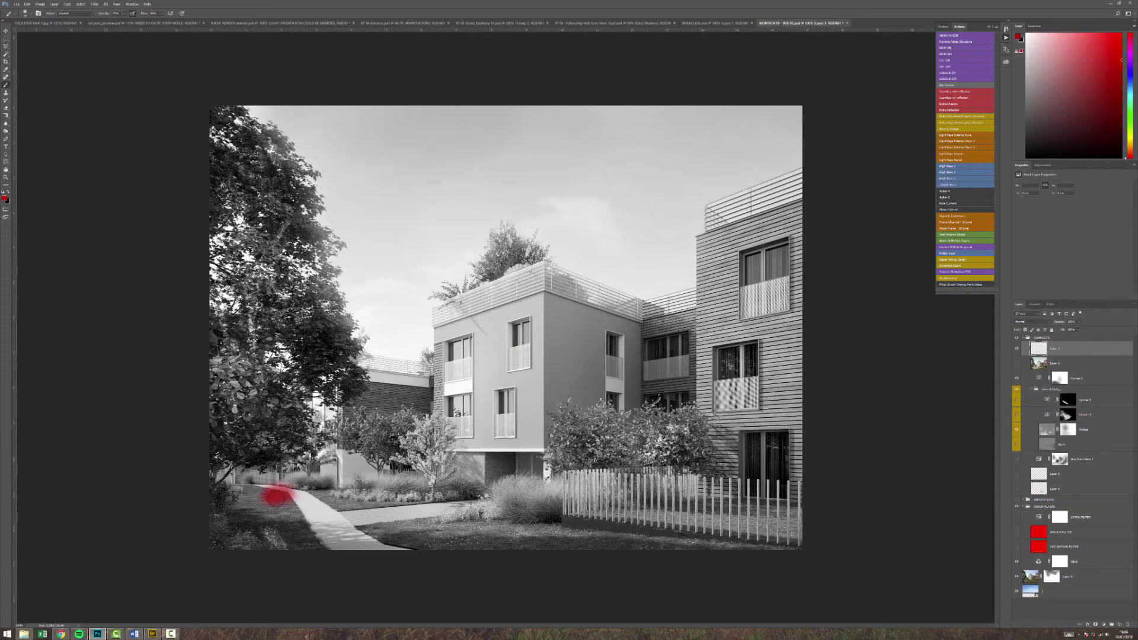
{"action": "left_click_drag", "start_coordinate": [282, 540], "coordinate": [270, 542]}
Hide the red marks and compare the lawn beside the path with the Dodge layer off and on
{"action": "left_click", "coordinate": [1016, 431]}
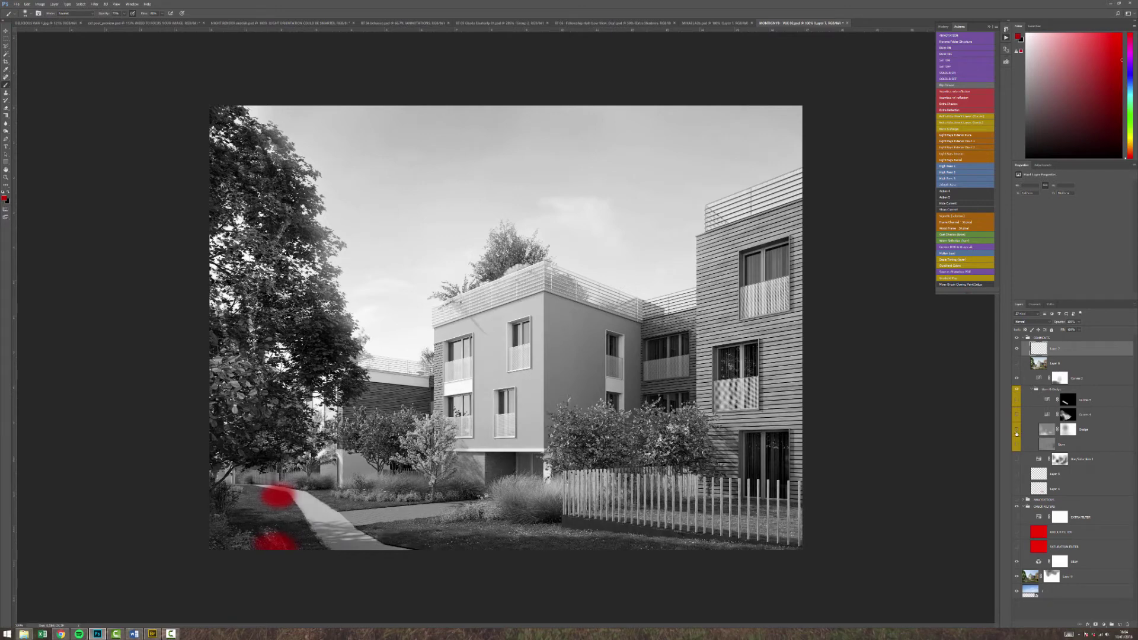
{"action": "left_click", "coordinate": [1017, 349]}
{"action": "left_click", "coordinate": [1016, 430]}
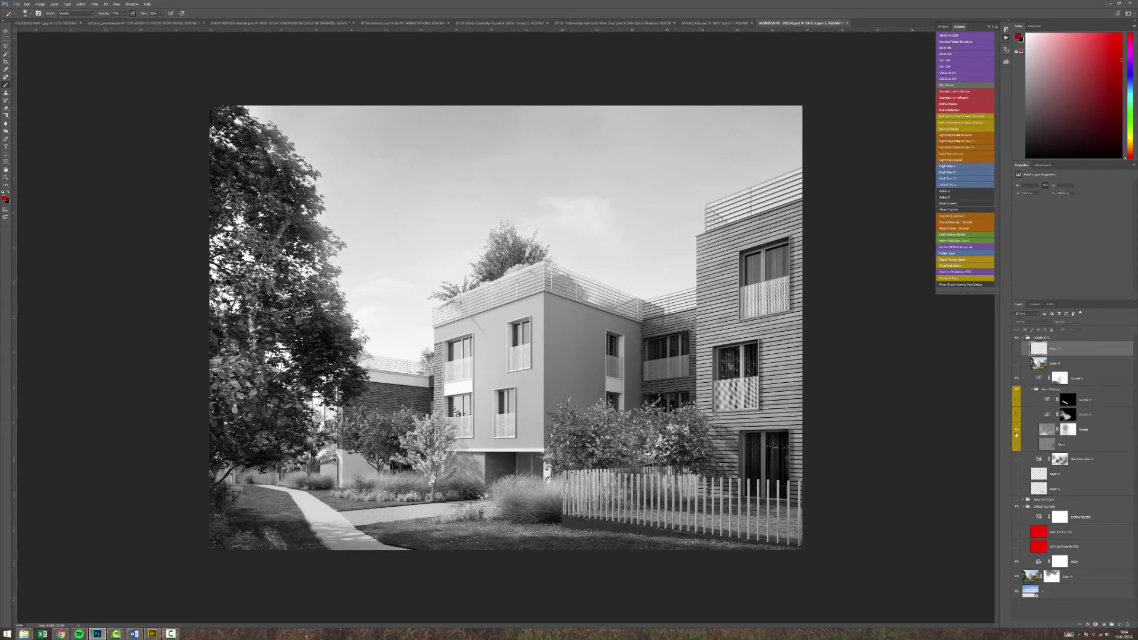
{"action": "left_click", "coordinate": [1016, 432]}
{"action": "left_click", "coordinate": [1015, 435]}
Show the Burn layer and the red marks, and paint a red mark over the timber facade's lower windows
{"action": "left_click", "coordinate": [1016, 444]}
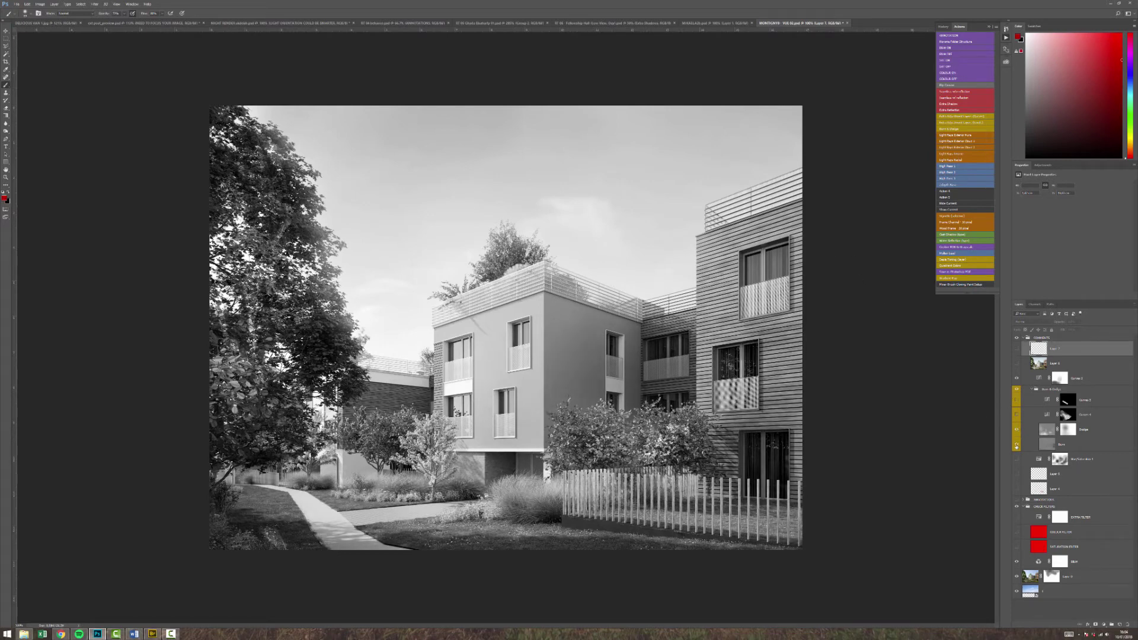
{"action": "left_click", "coordinate": [1023, 444]}
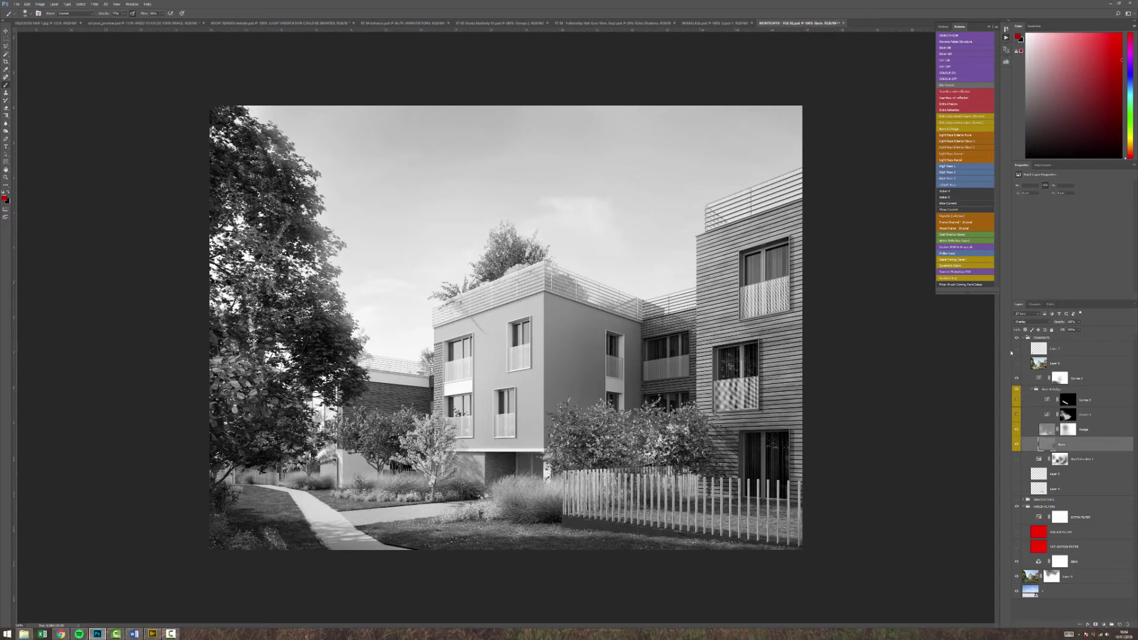
{"action": "left_click", "coordinate": [1038, 354]}
{"action": "left_click", "coordinate": [278, 495]}
{"action": "left_click", "coordinate": [276, 541]}
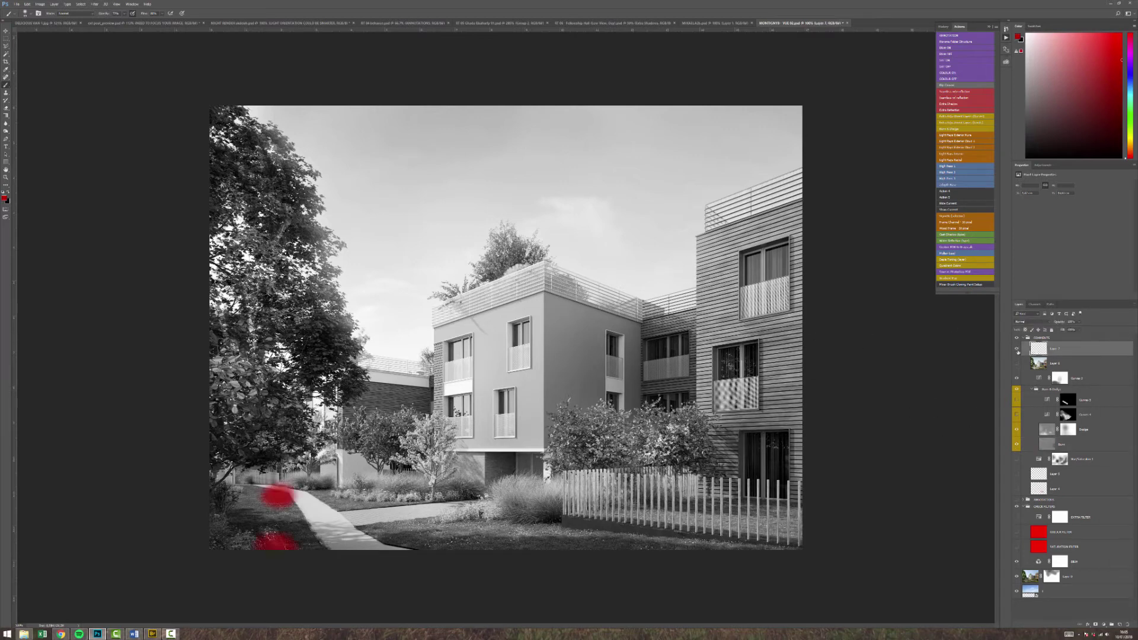
{"action": "mouse_move", "coordinate": [792, 324]}
{"action": "left_mouse_down"}
{"action": "mouse_move", "coordinate": [715, 409]}
{"action": "mouse_move", "coordinate": [759, 441]}
{"action": "left_mouse_up"}
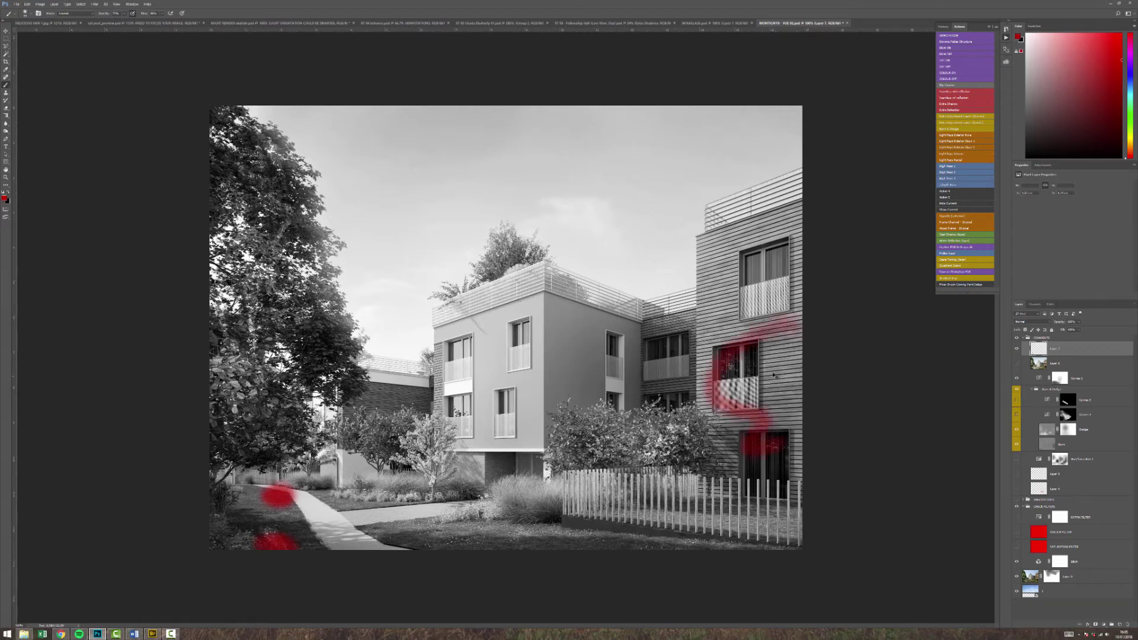
Erase all red marks from the annotation layer
{"action": "key", "text": "ctrl+a"}
{"action": "key", "text": "Delete"}
{"action": "mouse_move", "coordinate": [729, 301]}
{"action": "left_mouse_down"}
{"action": "mouse_move", "coordinate": [758, 288]}
{"action": "mouse_move", "coordinate": [715, 332]}
{"action": "left_mouse_up"}
{"action": "key", "text": "Delete"}
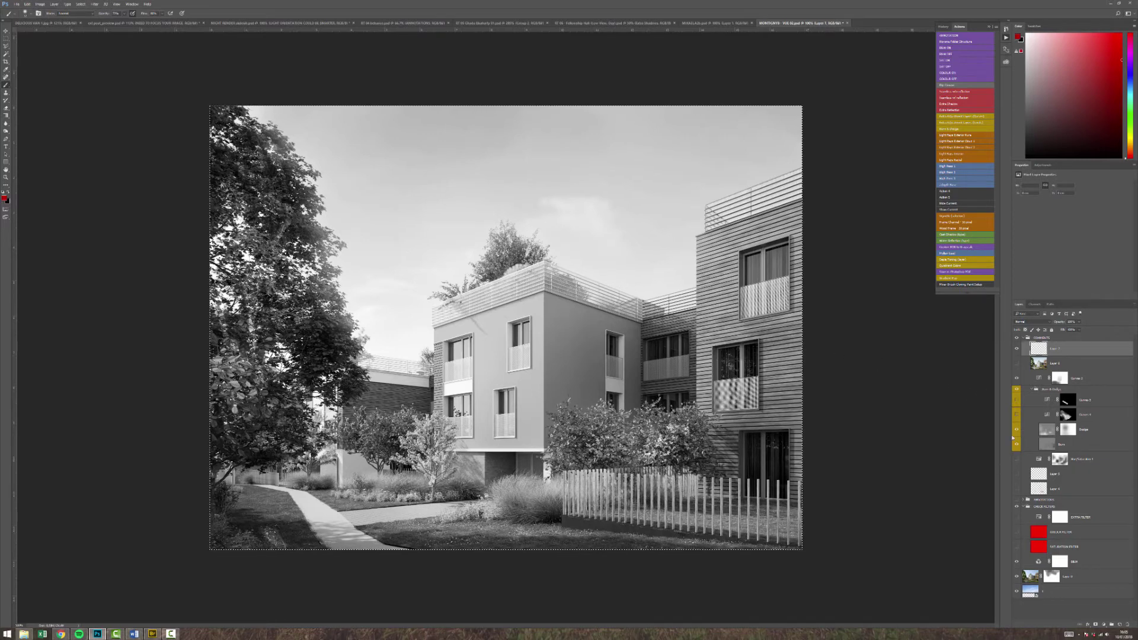
Select the Burn layer and compare the darkened areas with it off and on
{"action": "left_click", "coordinate": [1017, 444]}
{"action": "left_click", "coordinate": [1021, 450]}
{"action": "left_click", "coordinate": [1017, 444]}
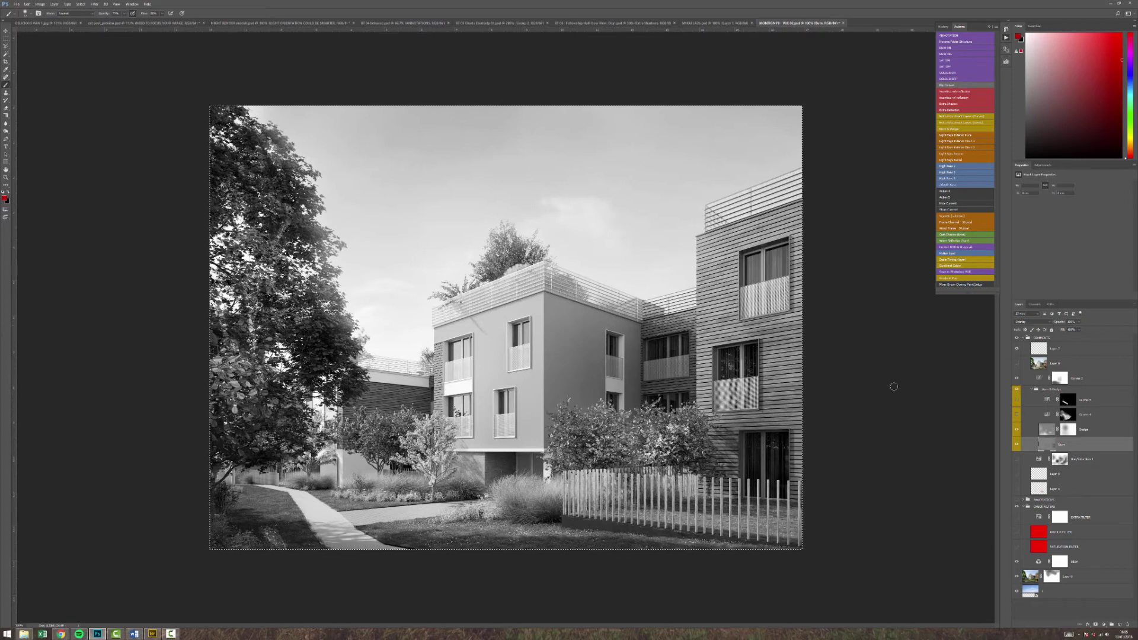
Compare the image with the two masked Curves layers in the dodge and burn group switched off and on
{"action": "left_click", "coordinate": [1018, 415]}
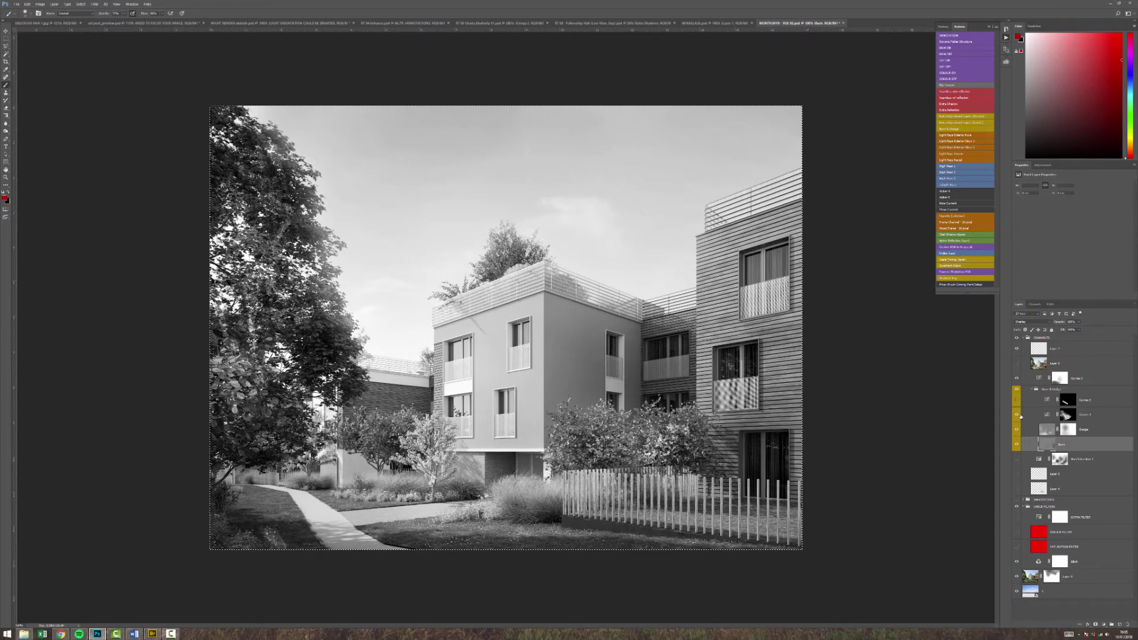
{"action": "left_click", "coordinate": [1017, 400]}
{"action": "left_click", "coordinate": [1048, 399]}
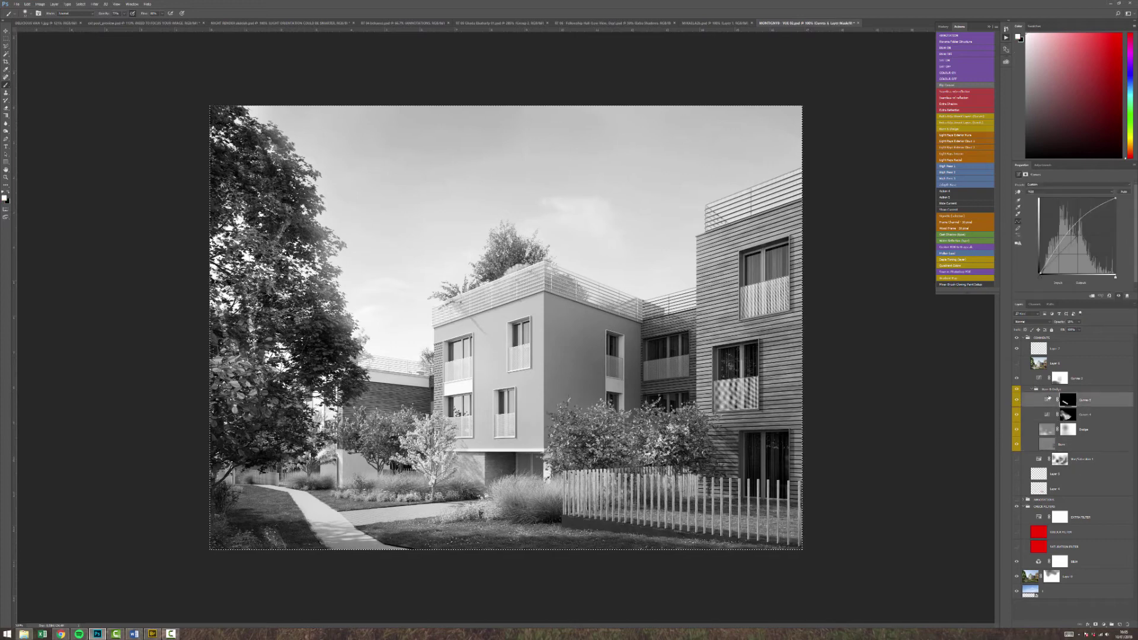
{"action": "left_click", "coordinate": [1016, 415]}
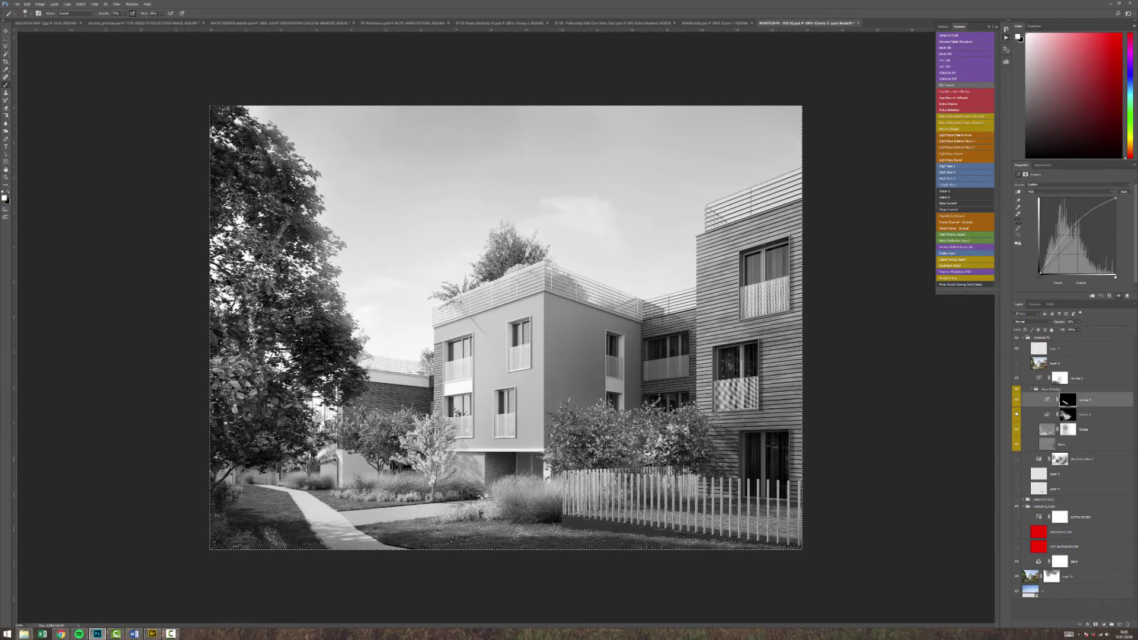
{"action": "left_click", "coordinate": [1016, 415]}
{"action": "left_click", "coordinate": [1017, 401]}
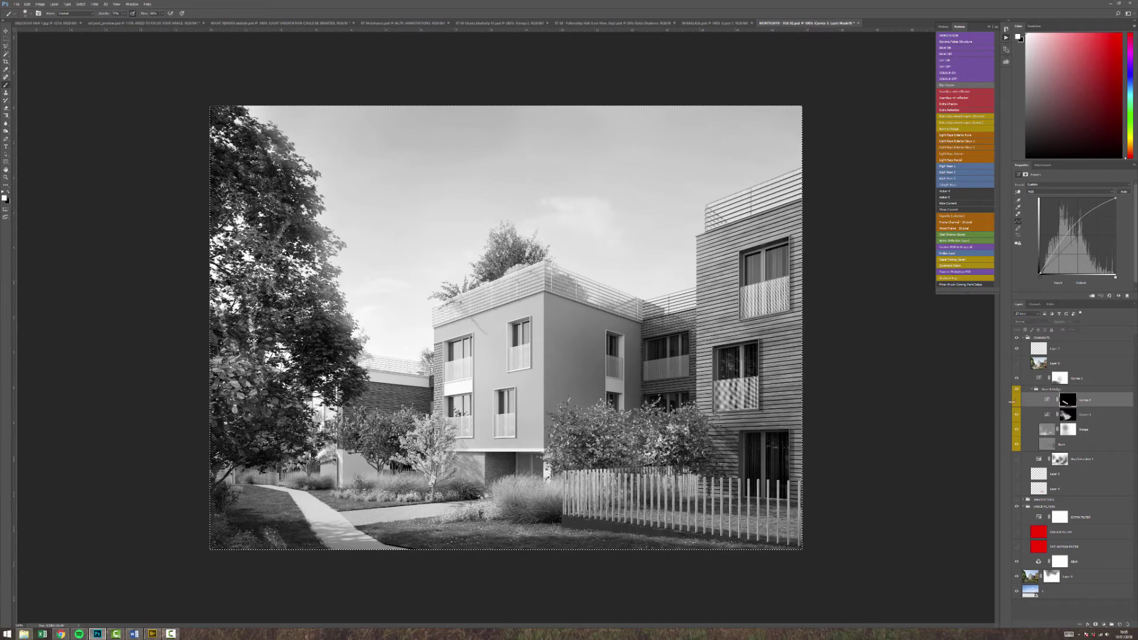
{"action": "left_click", "coordinate": [1016, 401]}
Adjust the opacity of the upper masked Curves layer and compare both Curves layers off and on
{"action": "left_click", "coordinate": [1046, 401]}
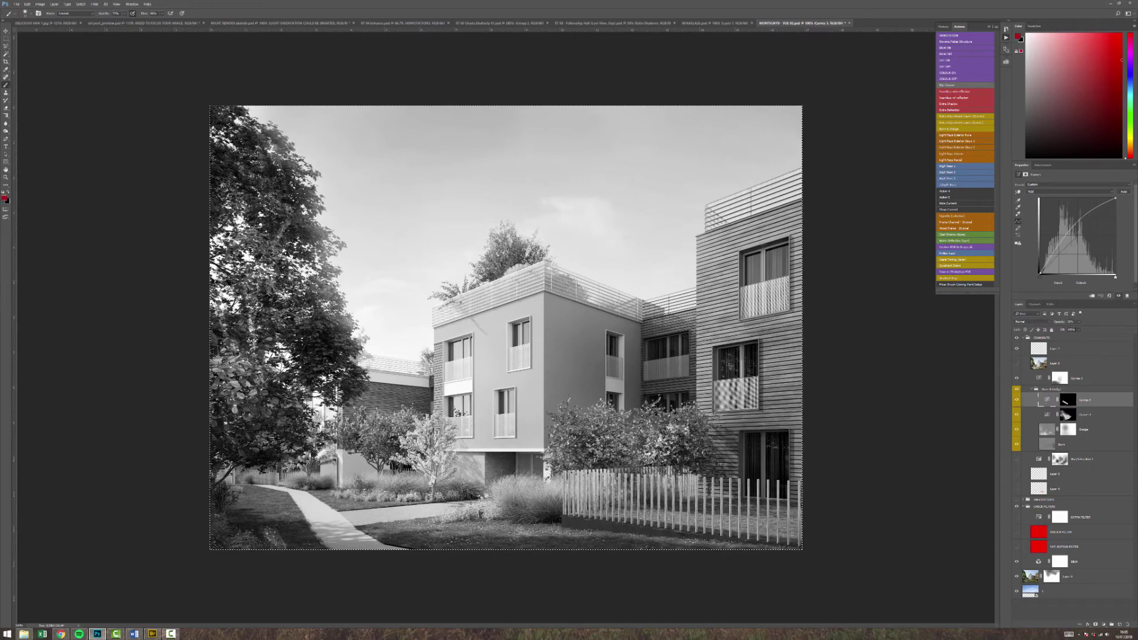
{"action": "left_click", "coordinate": [1080, 322]}
{"action": "left_click_drag", "start_coordinate": [1077, 326], "coordinate": [1074, 330]}
{"action": "left_click", "coordinate": [1017, 400]}
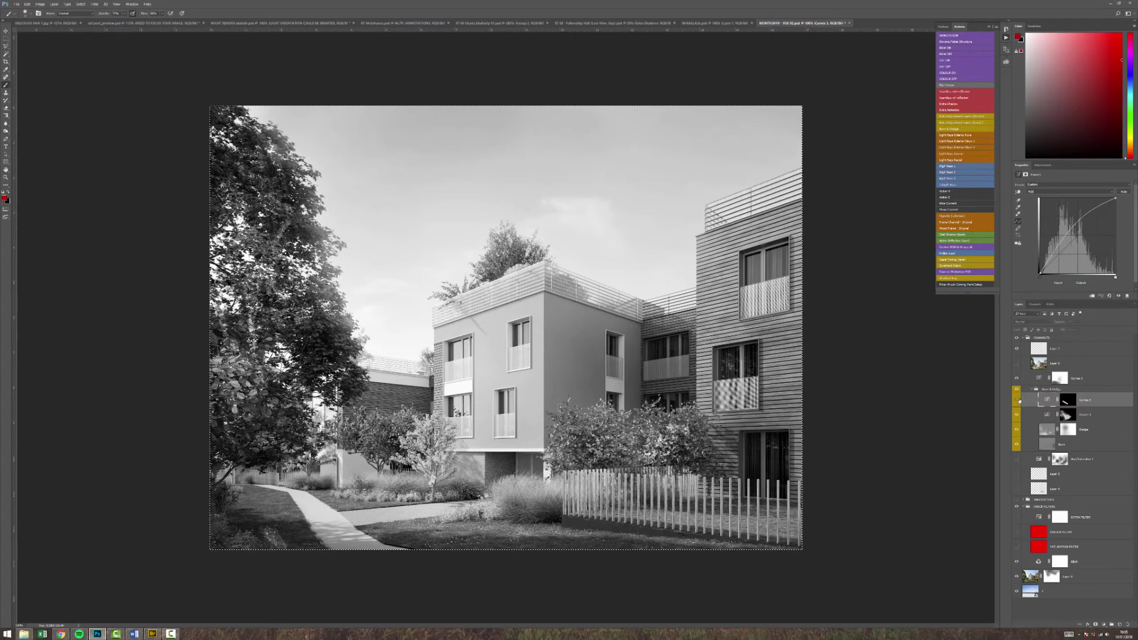
{"action": "left_click", "coordinate": [1017, 400]}
{"action": "left_click", "coordinate": [1016, 415]}
{"action": "left_click", "coordinate": [1016, 416]}
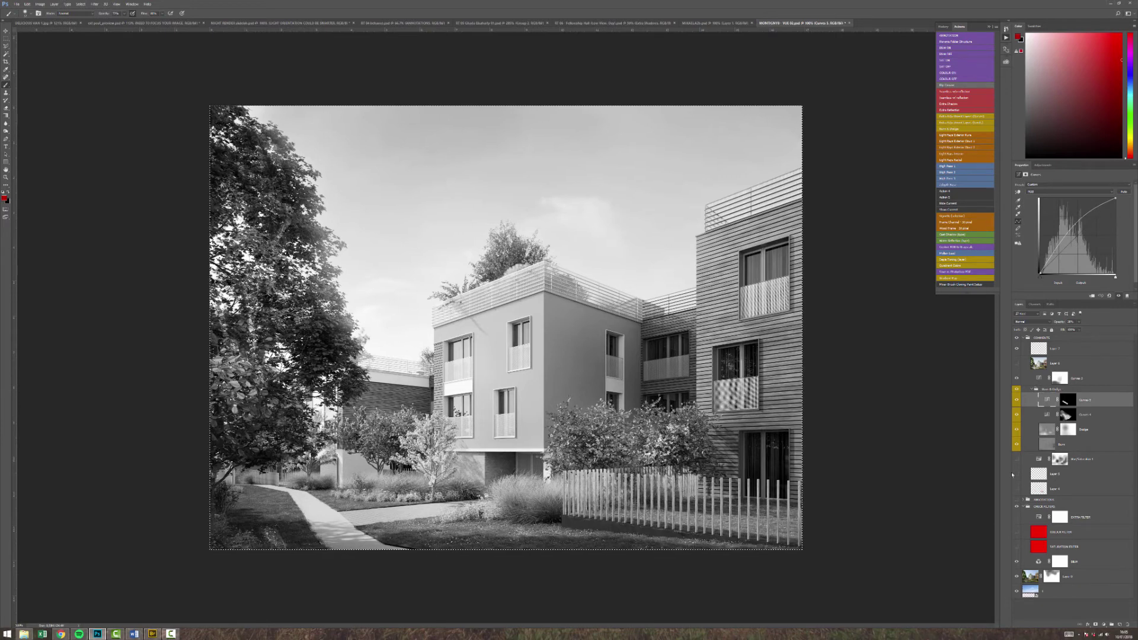
Hide the black-and-white check layer and briefly view the image through the red check layers
{"action": "left_click", "coordinate": [1017, 561]}
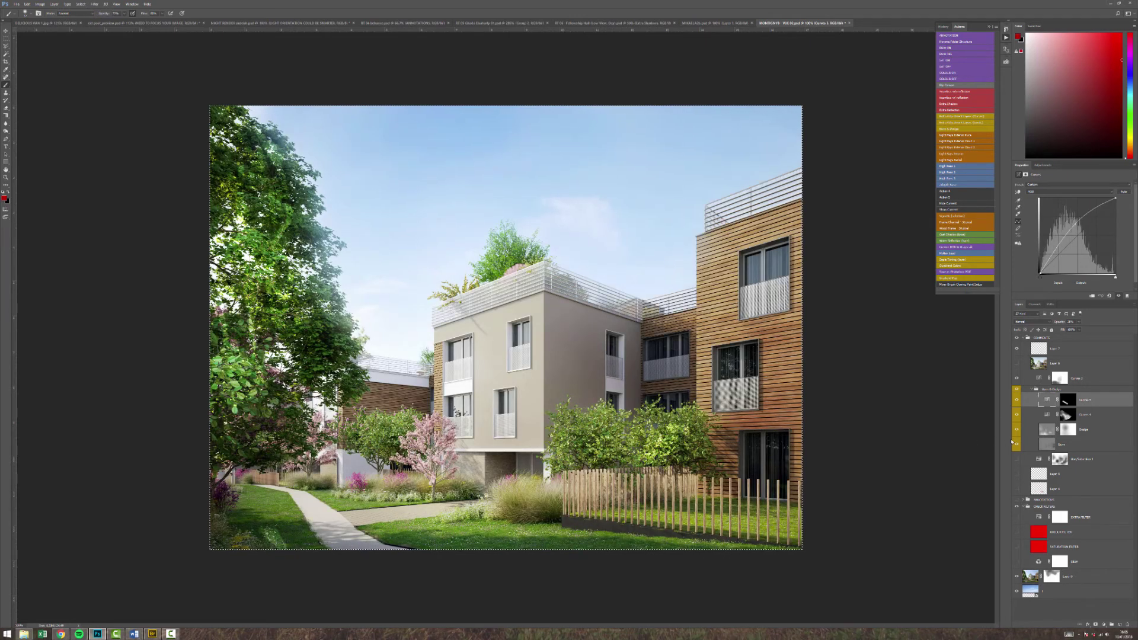
{"action": "left_click", "coordinate": [1016, 546]}
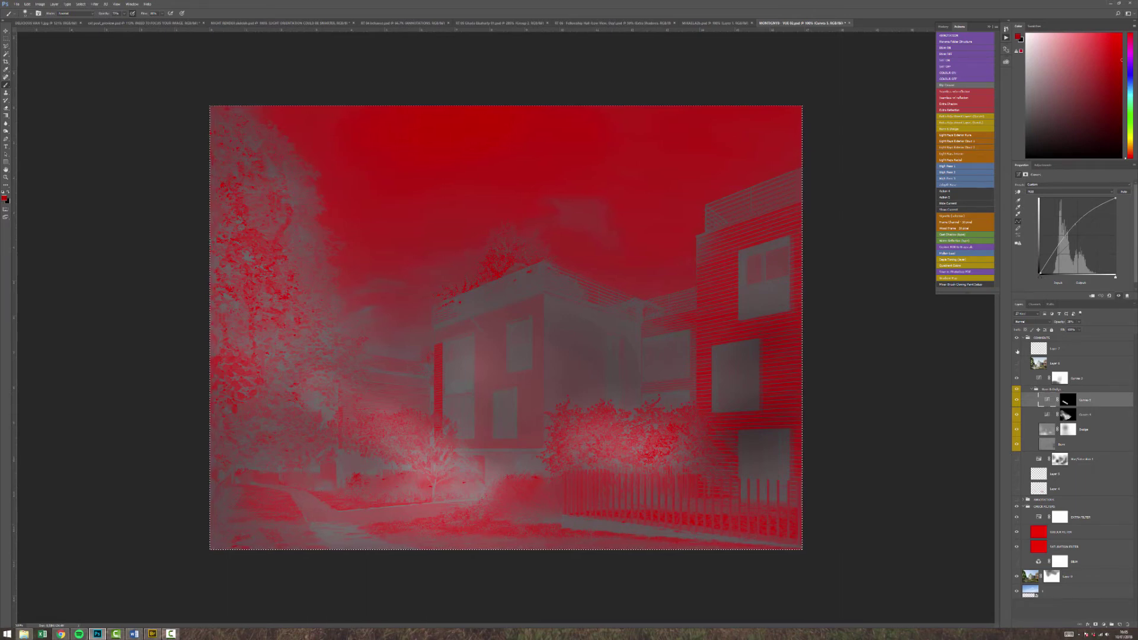
{"action": "left_click", "coordinate": [1016, 549]}
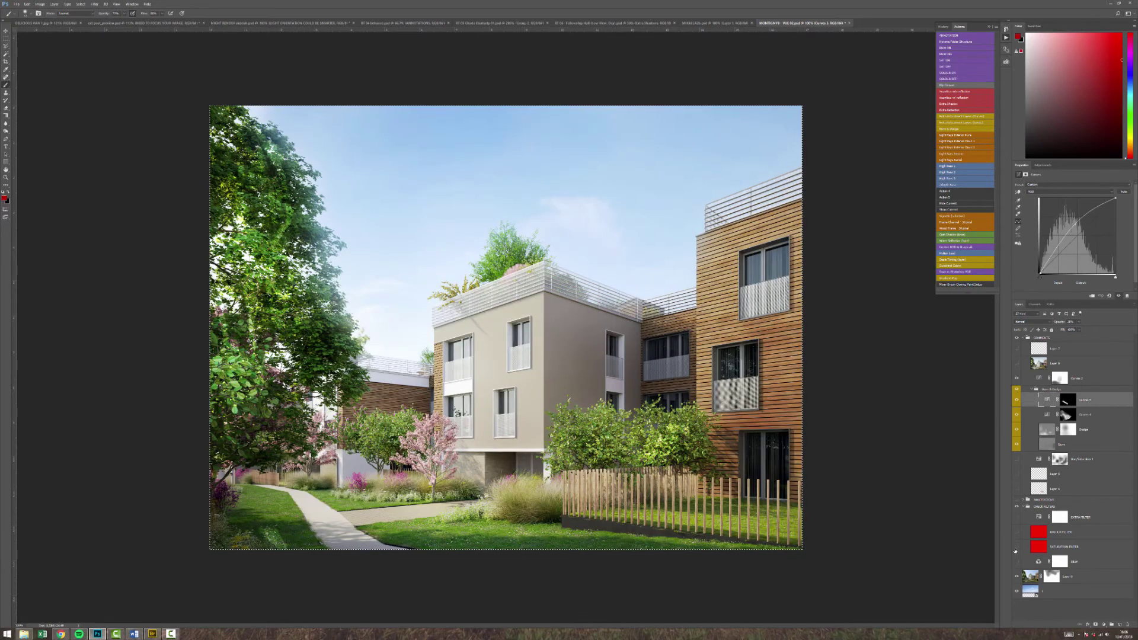
Show and select the Hue/Saturation layer, and compare the colours with it off and on
{"action": "left_click", "coordinate": [1060, 458]}
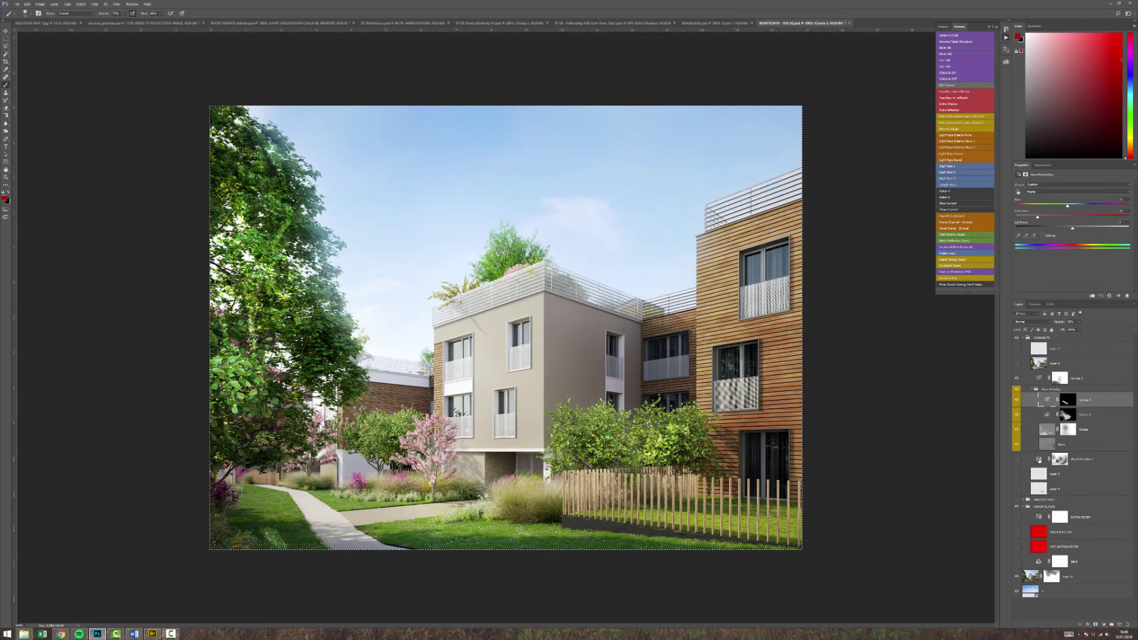
{"action": "left_click", "coordinate": [1017, 459]}
{"action": "left_click", "coordinate": [1035, 460]}
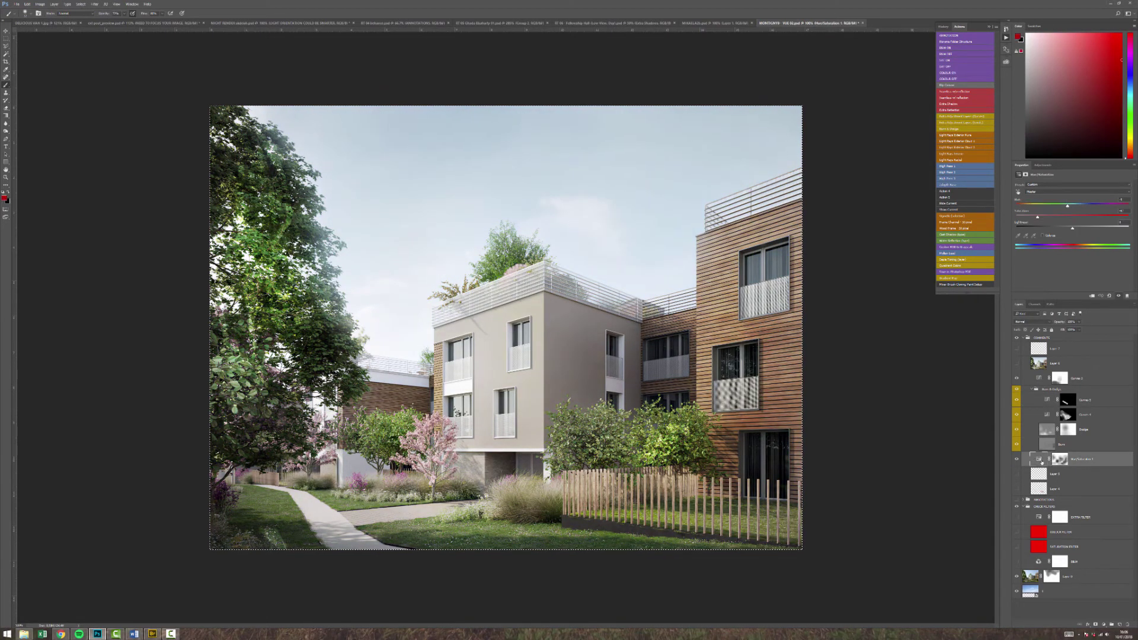
{"action": "left_click", "coordinate": [1016, 459]}
{"action": "left_click", "coordinate": [1017, 459]}
{"action": "left_click", "coordinate": [1015, 460]}
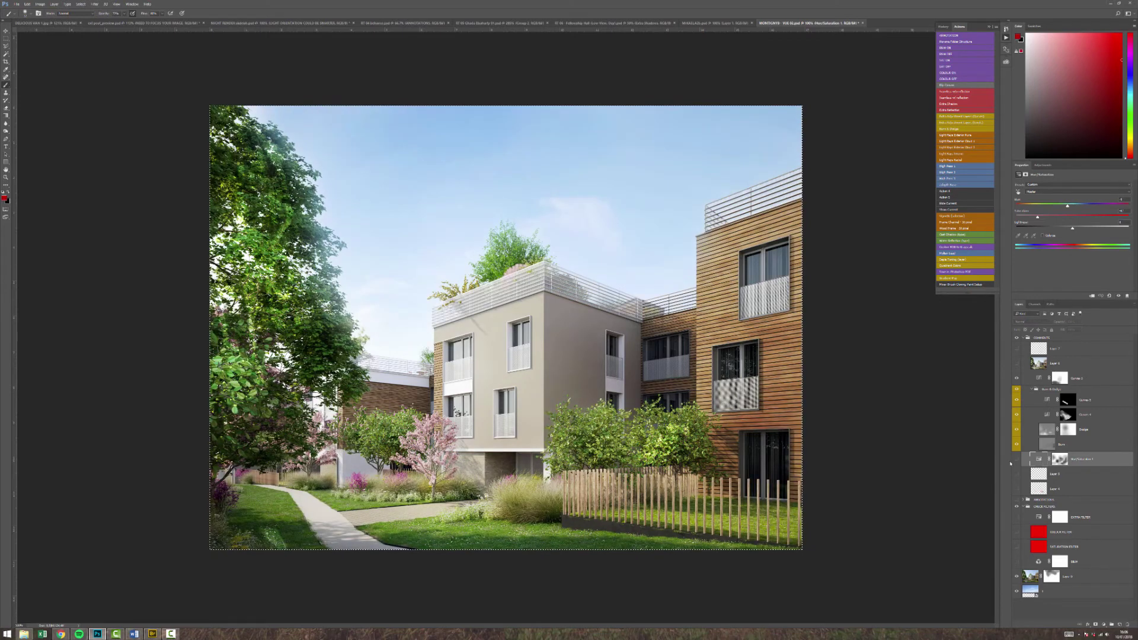
{"action": "left_click", "coordinate": [1015, 461]}
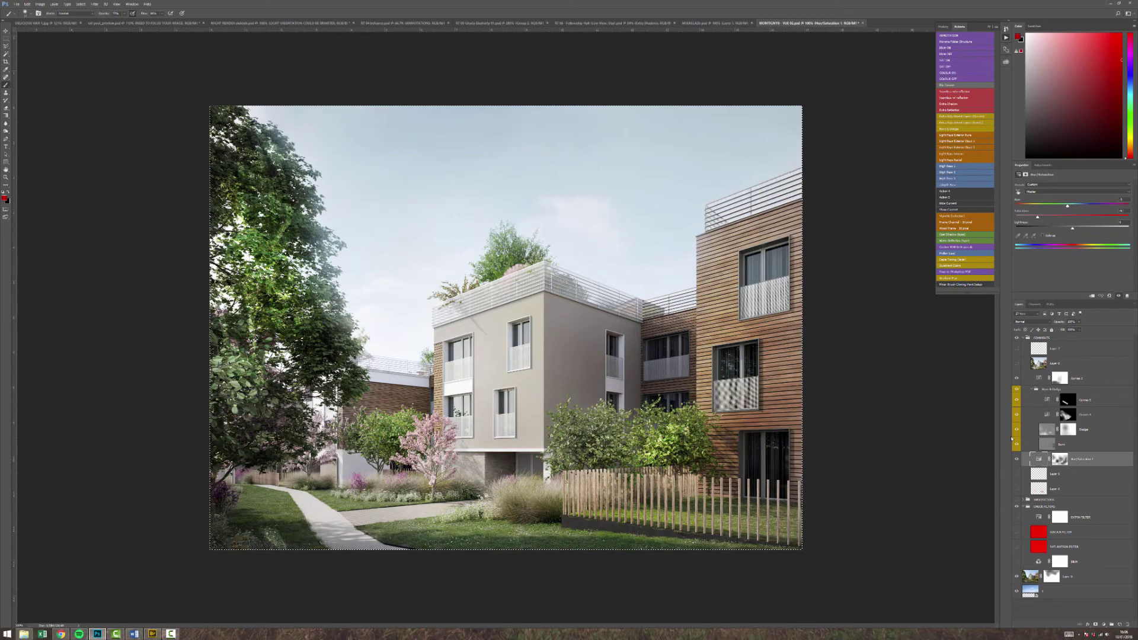
{"action": "left_click", "coordinate": [1016, 460]}
View the Hue/Saturation layer's mask on its own and return to the adjustment
{"action": "left_click", "coordinate": [1059, 459], "text": "alt"}
{"action": "left_click", "coordinate": [1060, 460], "text": "alt"}
{"action": "left_click", "coordinate": [1060, 460], "text": "alt"}
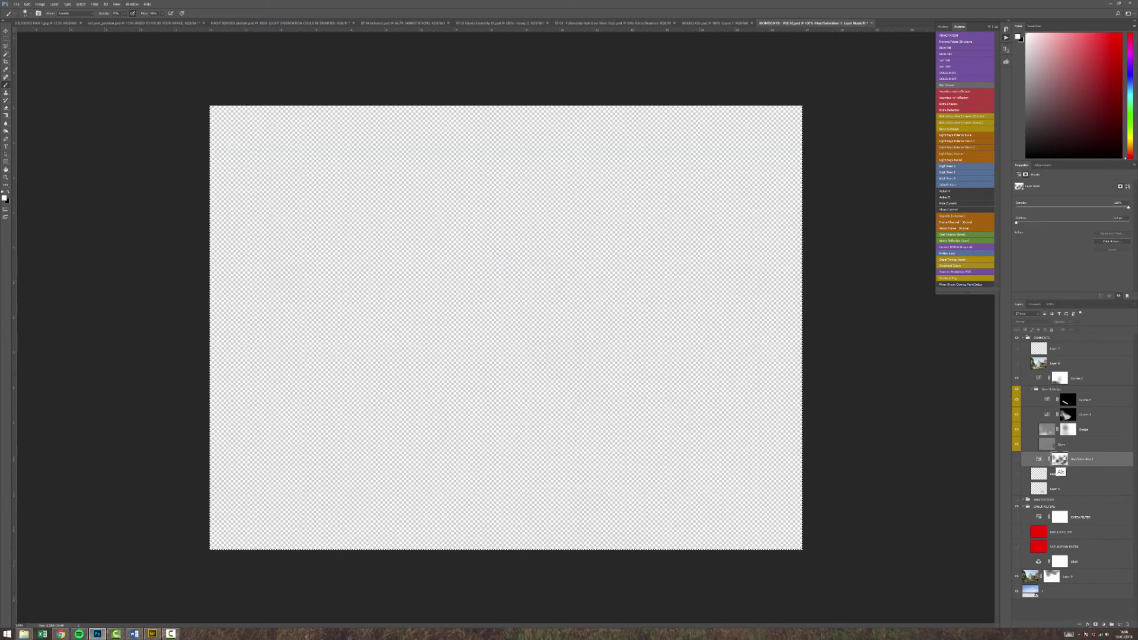
{"action": "left_click", "coordinate": [1059, 460], "text": "alt"}
{"action": "left_click", "coordinate": [1039, 459]}
Compare the image with the Hue/Saturation layer off and on, and raise the adjustment's saturation slightly
{"action": "left_click", "coordinate": [1016, 459]}
{"action": "left_click", "coordinate": [1016, 459]}
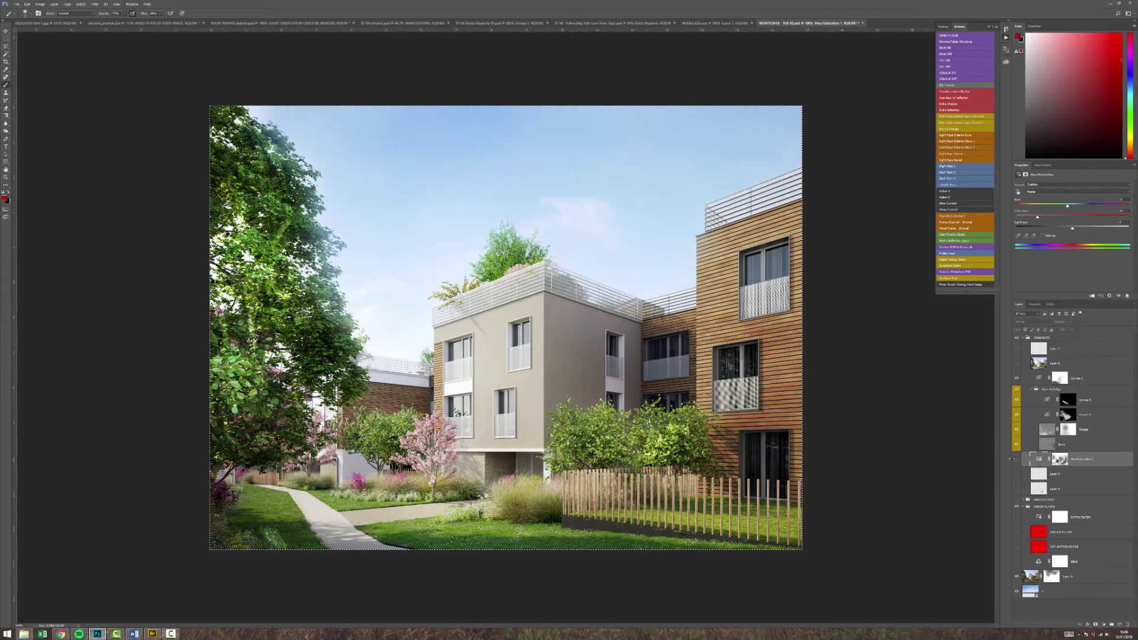
{"action": "left_click", "coordinate": [1015, 459]}
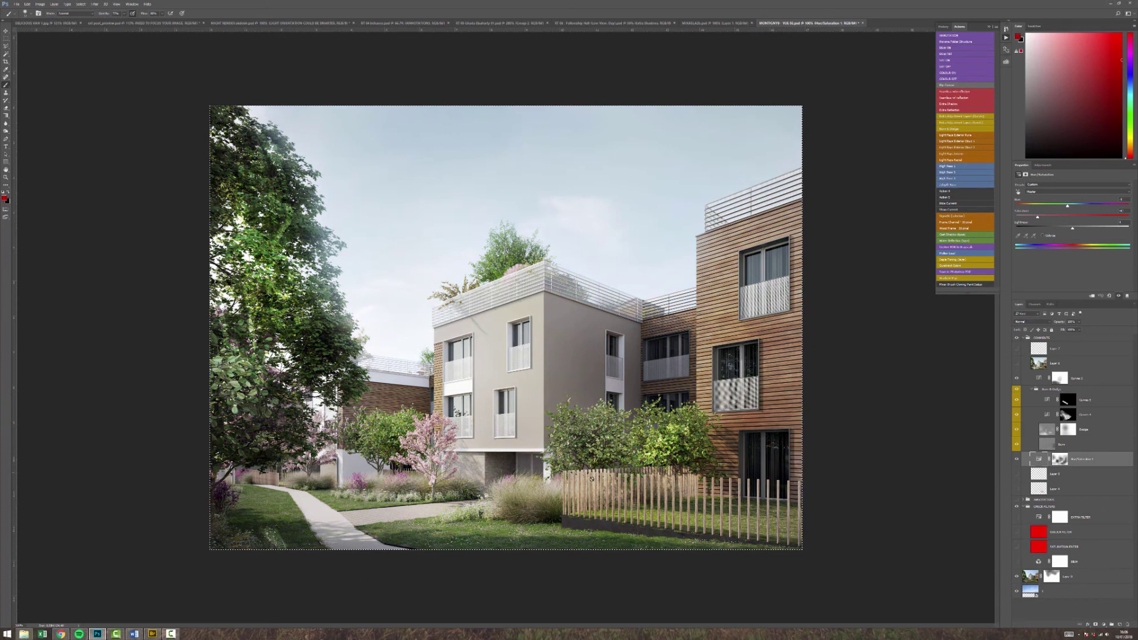
{"action": "left_click", "coordinate": [1017, 459]}
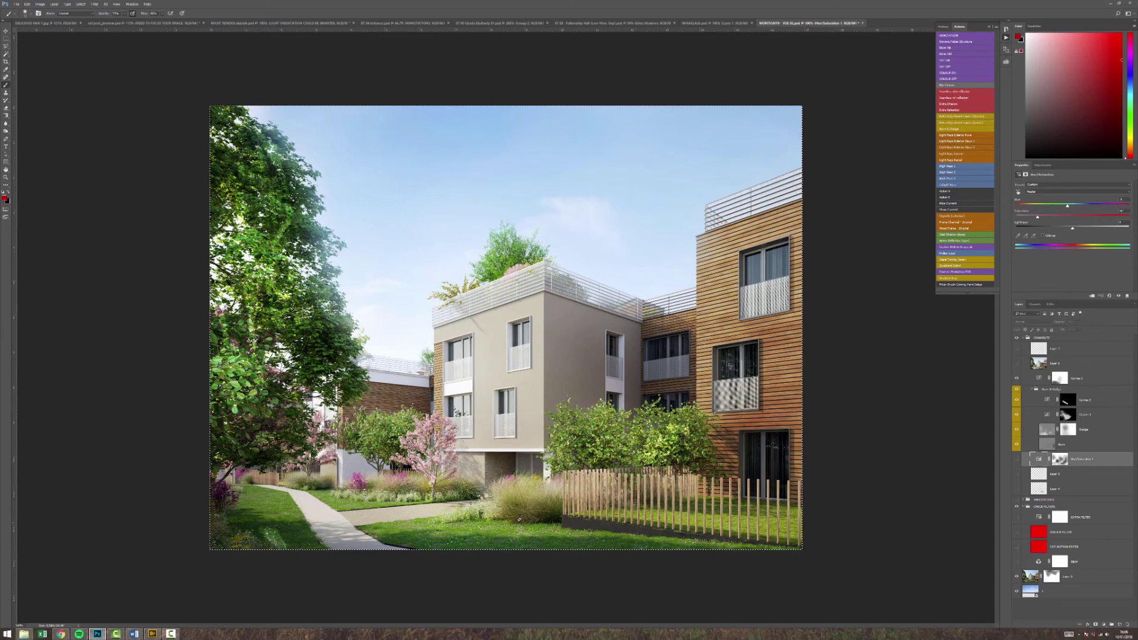
{"action": "left_click", "coordinate": [1016, 460]}
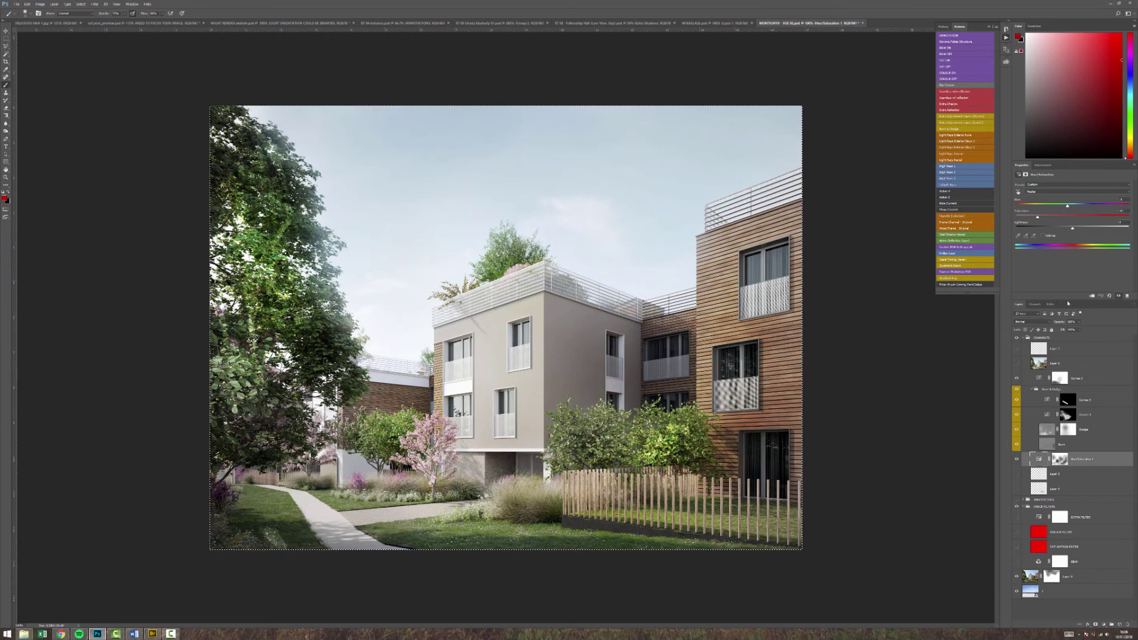
{"action": "left_click_drag", "start_coordinate": [1037, 218], "coordinate": [1061, 222]}
Compare the sky with the base rendering layer's mask disabled and enabled
{"action": "left_click", "coordinate": [1051, 576], "text": "shift"}
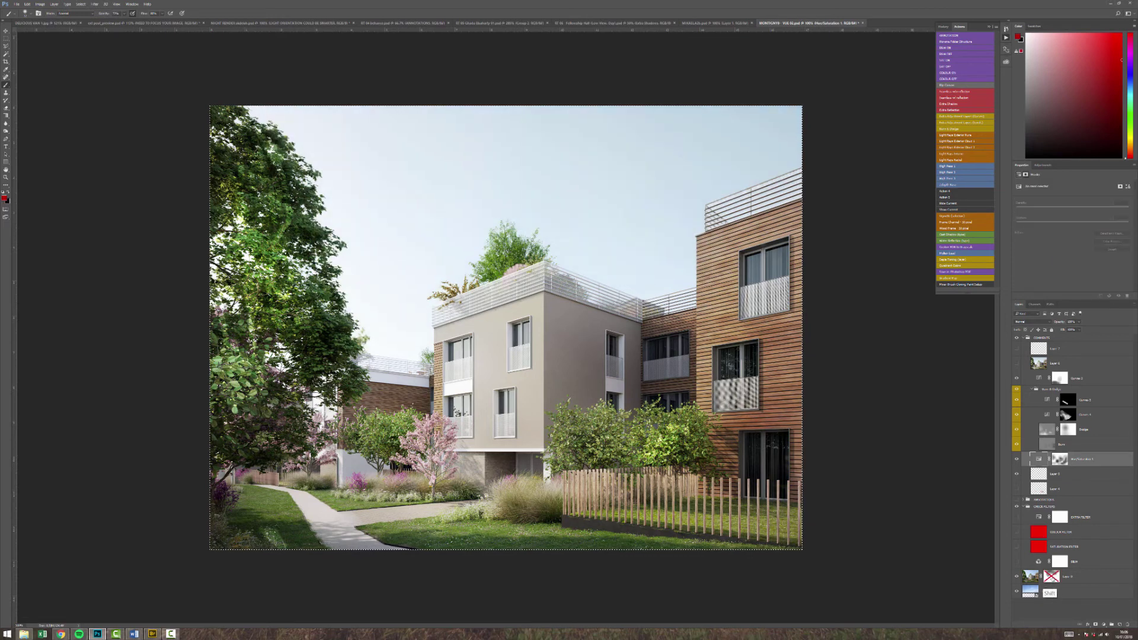
{"action": "left_click", "coordinate": [1051, 578], "text": "shift"}
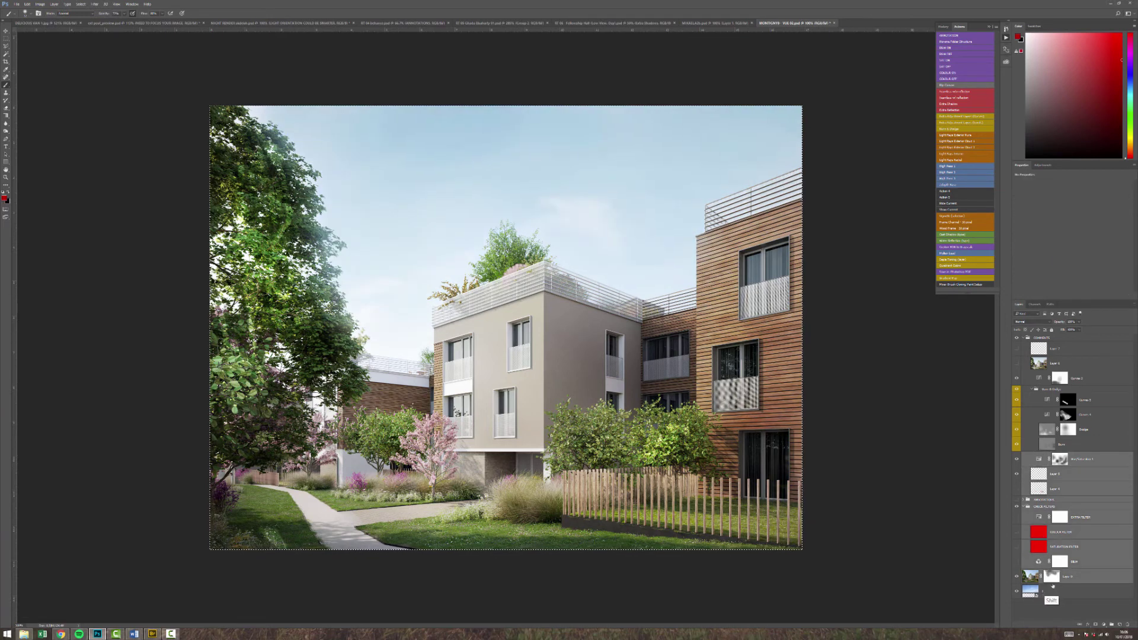
{"action": "left_click", "coordinate": [1051, 576], "text": "shift"}
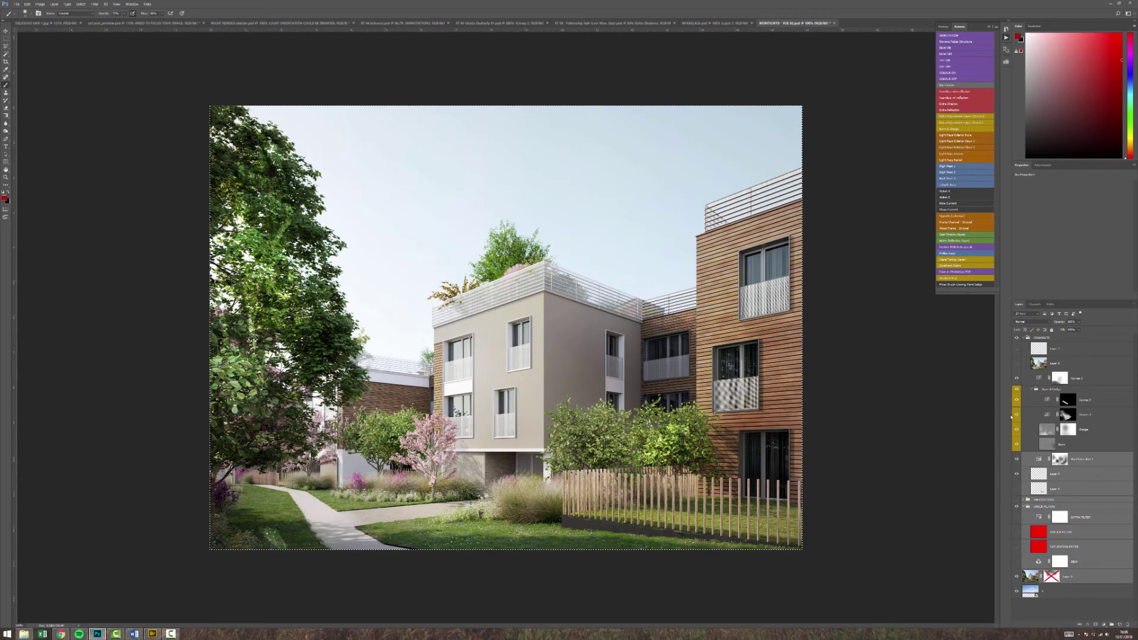
{"action": "left_click", "coordinate": [1038, 459]}
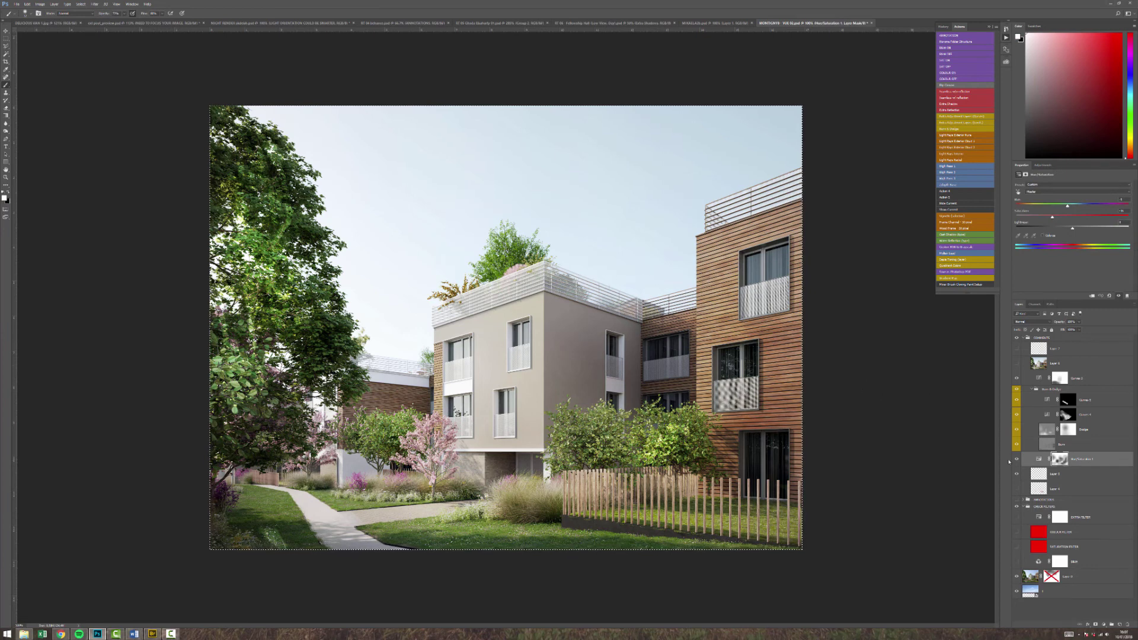
{"action": "left_click", "coordinate": [1051, 576], "text": "shift"}
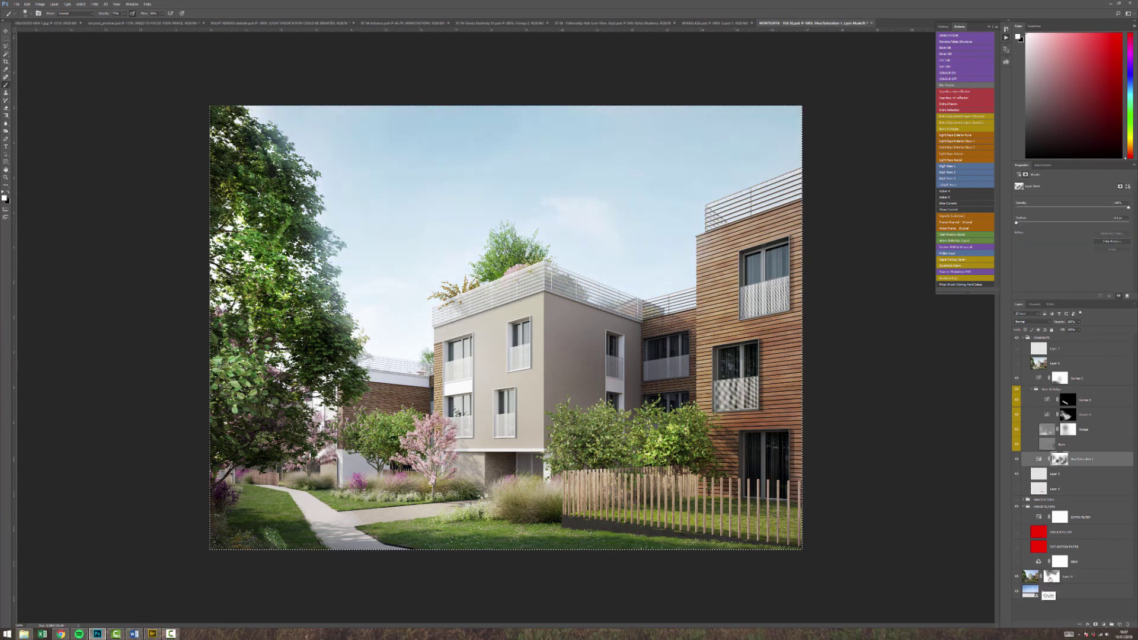
Select the sky layer beneath the rendering, clear the canvas selection, and compare the sky with that layer off and on
{"action": "left_click", "coordinate": [1047, 590]}
{"action": "key", "text": "v"}
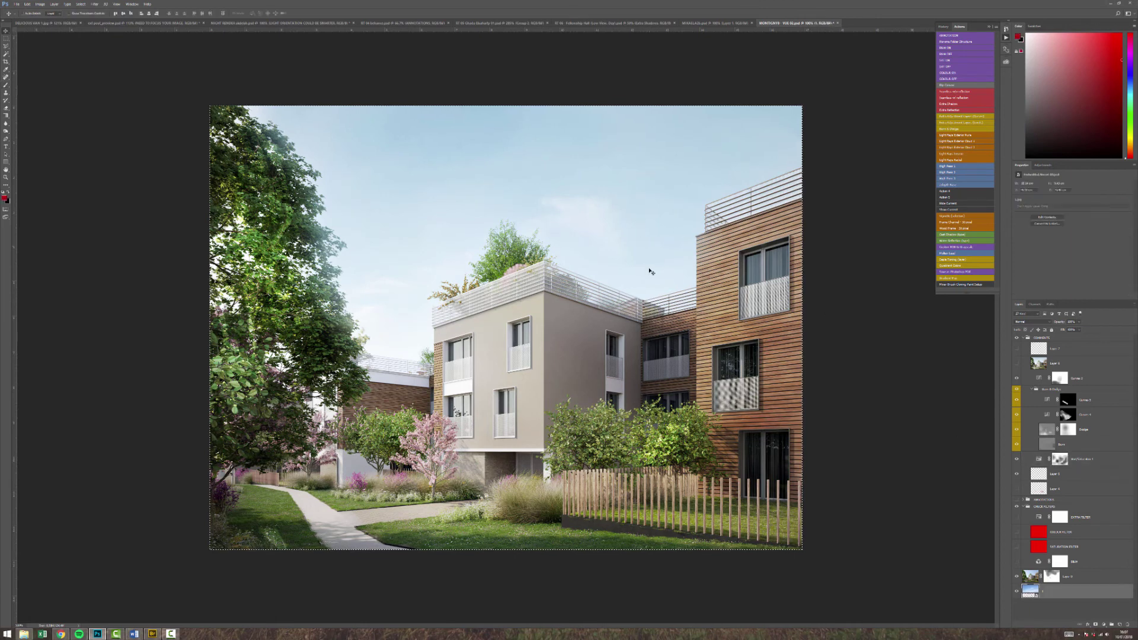
{"action": "key", "text": "ctrl+d"}
{"action": "left_click", "coordinate": [1016, 592]}
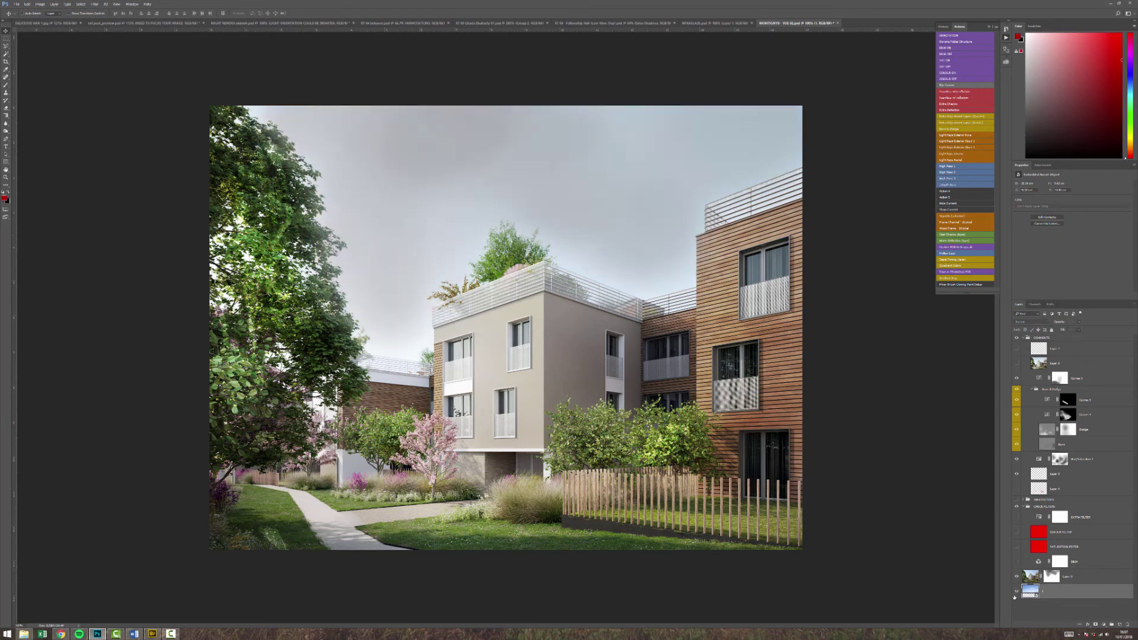
{"action": "left_click", "coordinate": [1017, 592]}
Check the sky blending again by disabling and re-enabling the base rendering layer's mask
{"action": "left_click", "coordinate": [1051, 578], "text": "shift"}
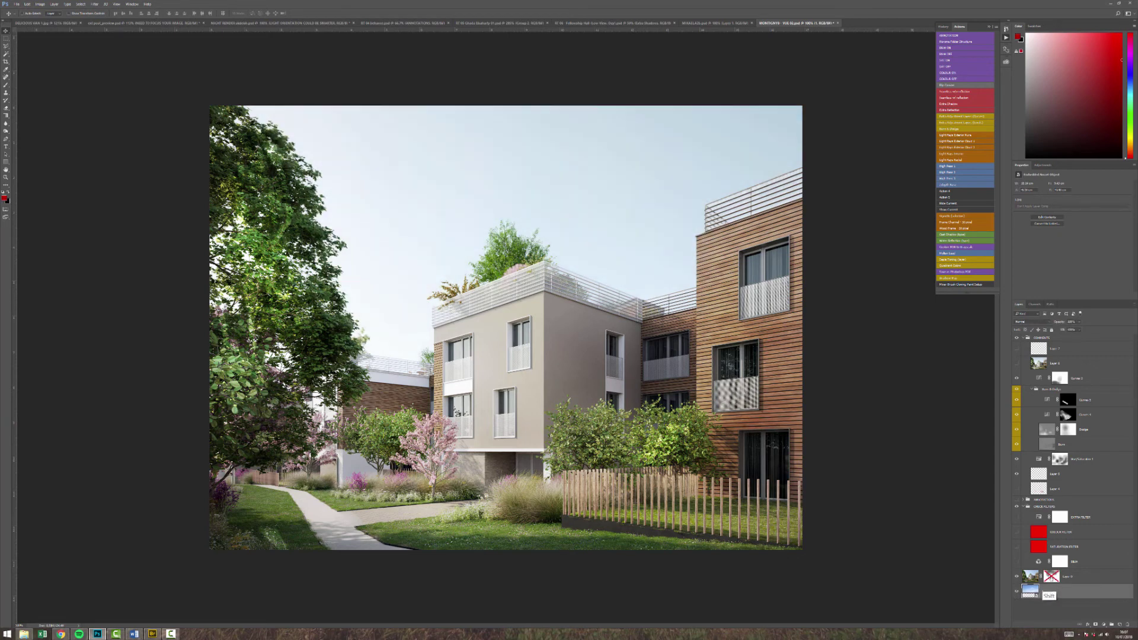
{"action": "left_click", "coordinate": [1050, 578], "text": "shift"}
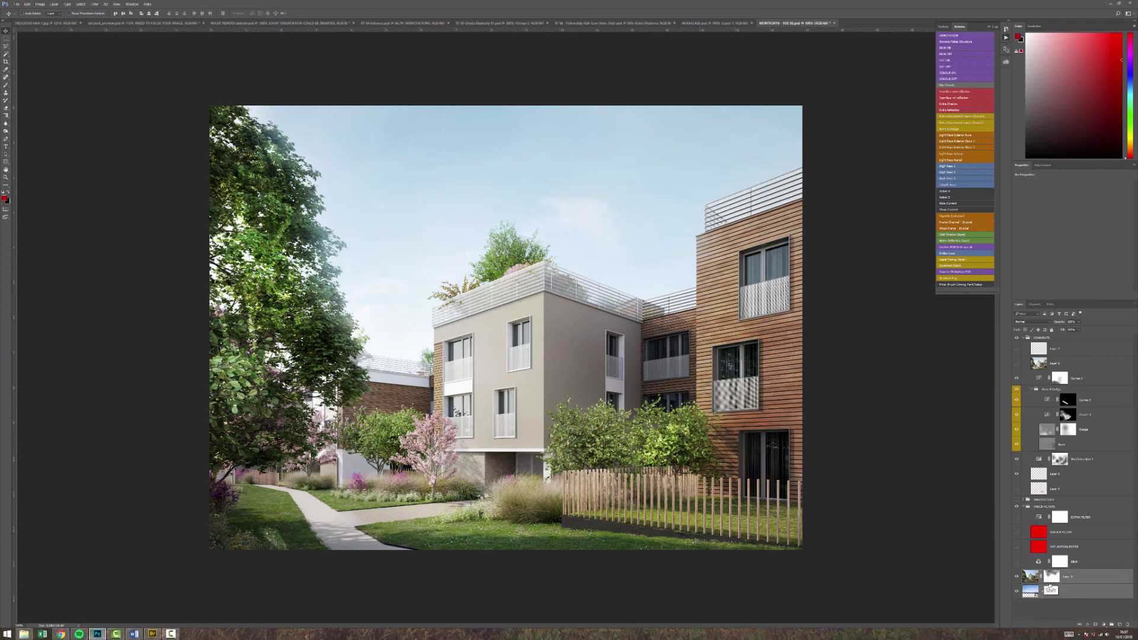
{"action": "left_click", "coordinate": [1052, 577], "text": "shift"}
{"action": "left_click", "coordinate": [1051, 577], "text": "shift"}
Brush black on the base rendering layer's mask over the large tree, and restore white as the foreground colour
{"action": "left_click", "coordinate": [1051, 577]}
{"action": "key", "text": "b"}
{"action": "key", "text": "d"}
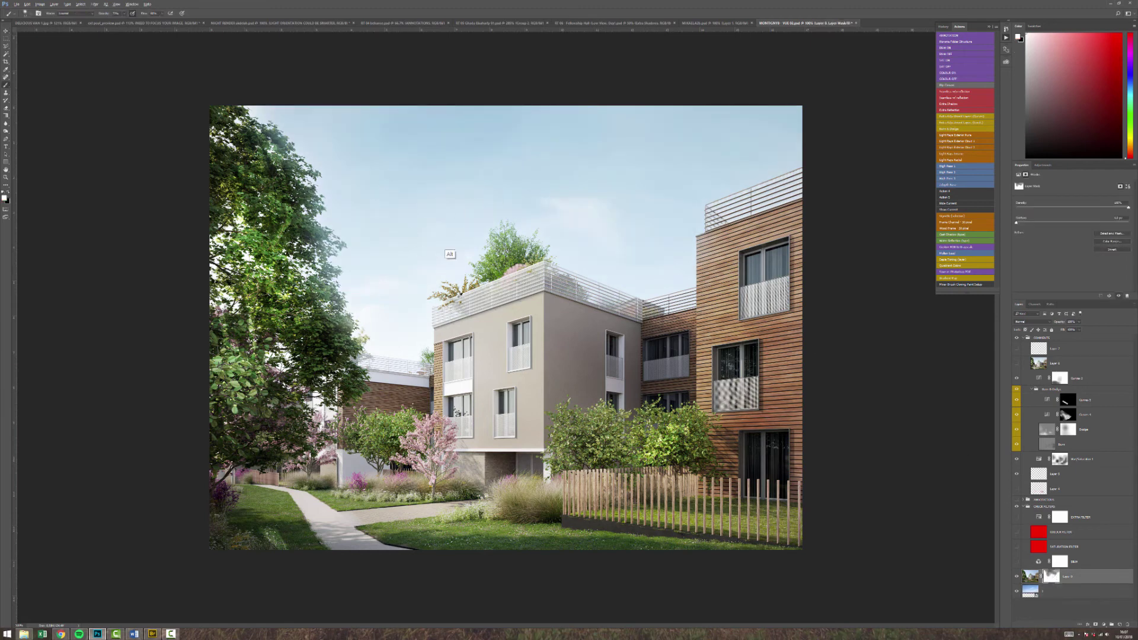
{"action": "right_click", "coordinate": [464, 341], "text": "alt"}
{"action": "key", "text": "x"}
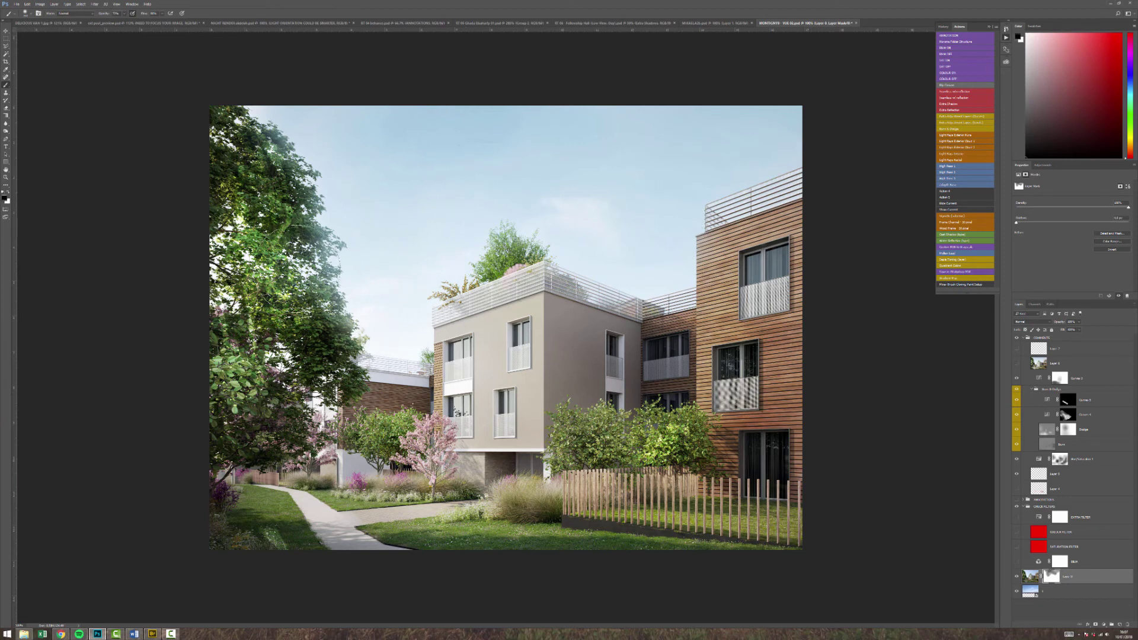
{"action": "mouse_move", "coordinate": [296, 320]}
{"action": "left_mouse_down"}
{"action": "mouse_move", "coordinate": [303, 267]}
{"action": "mouse_move", "coordinate": [320, 272]}
{"action": "mouse_move", "coordinate": [332, 237]}
{"action": "mouse_move", "coordinate": [213, 141]}
{"action": "left_mouse_up"}
{"action": "key", "text": "x"}
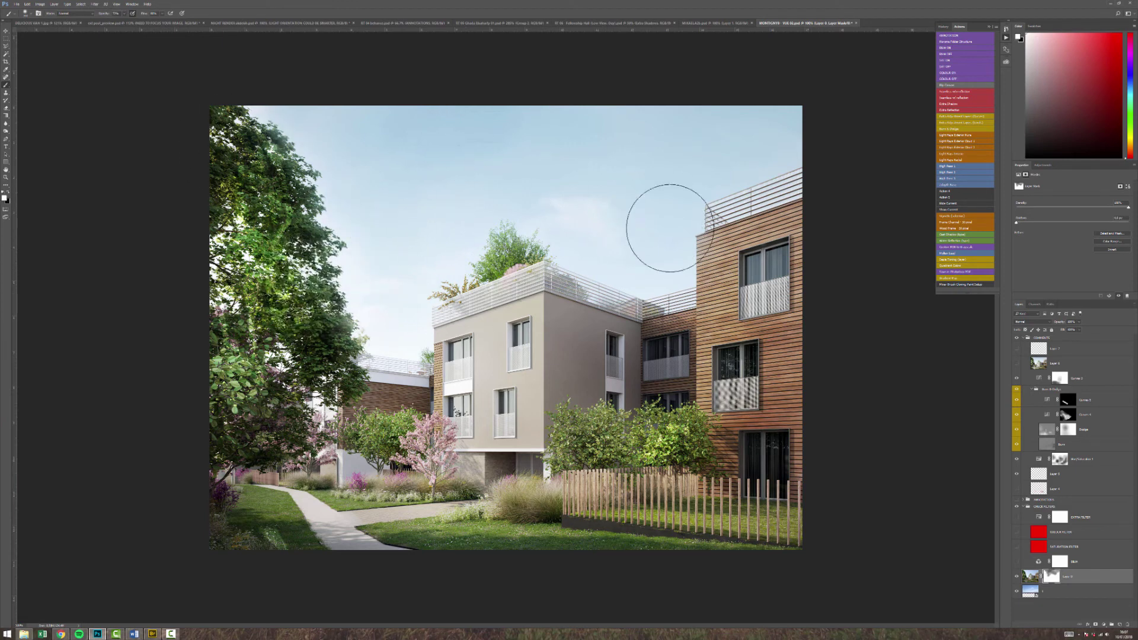
Paint red marks on the annotation layer over the timber facade's middle and upper windows
{"action": "key", "text": "v"}
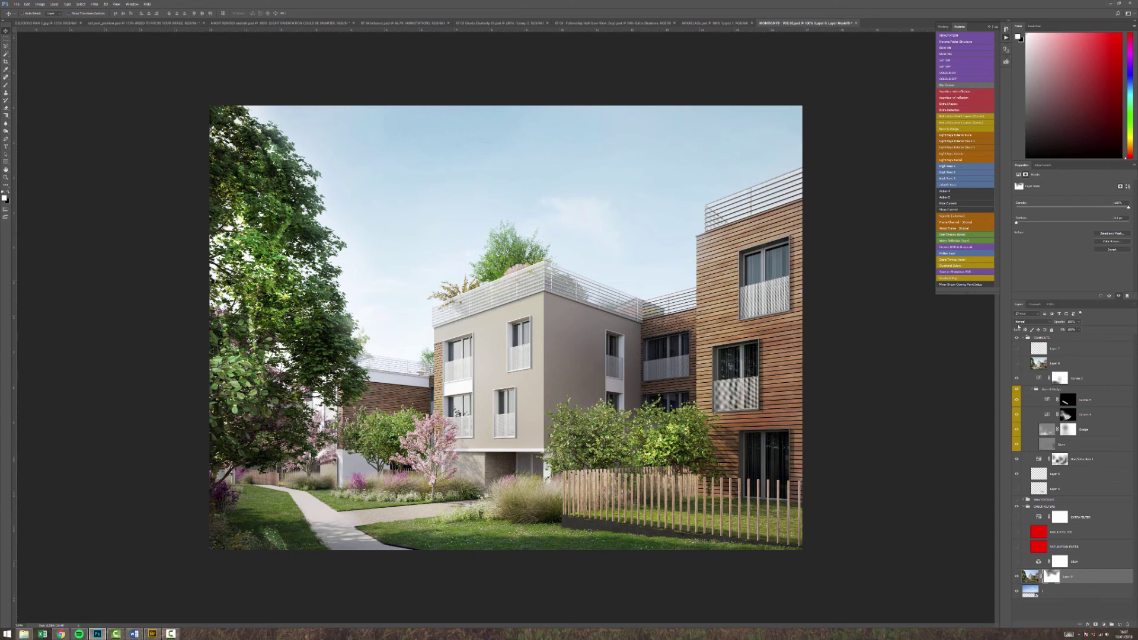
{"action": "left_click", "coordinate": [1055, 349]}
{"action": "key", "text": "b"}
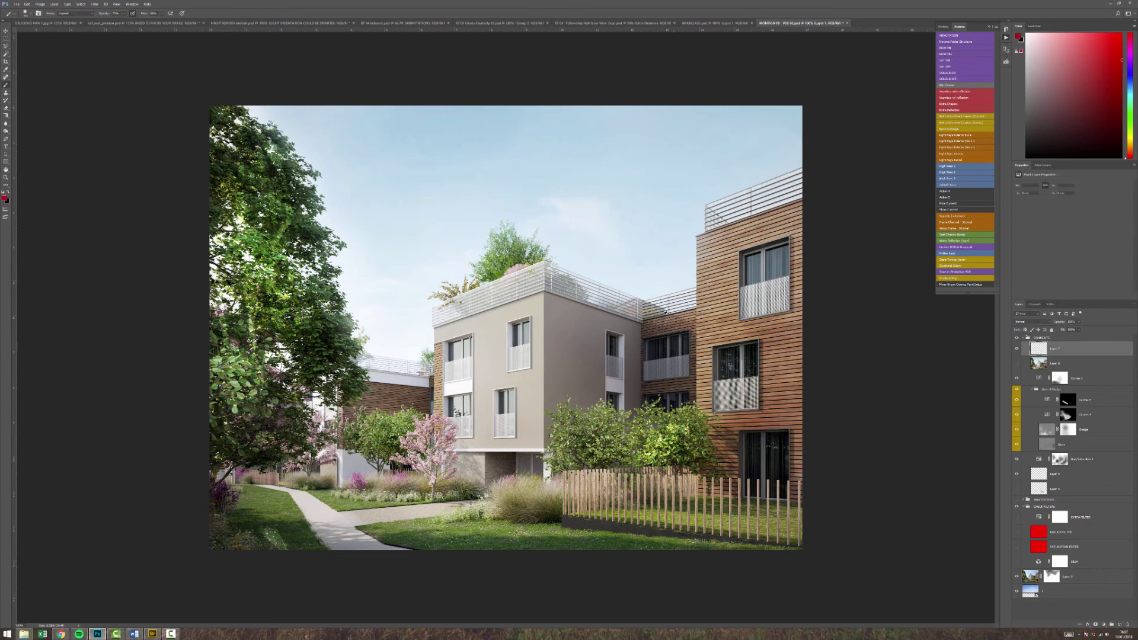
{"action": "mouse_move", "coordinate": [770, 335]}
{"action": "left_mouse_down"}
{"action": "mouse_move", "coordinate": [711, 356]}
{"action": "mouse_move", "coordinate": [708, 368]}
{"action": "mouse_move", "coordinate": [770, 355]}
{"action": "left_mouse_up"}
{"action": "mouse_move", "coordinate": [785, 234]}
{"action": "left_mouse_down"}
{"action": "mouse_move", "coordinate": [743, 288]}
{"action": "mouse_move", "coordinate": [806, 260]}
{"action": "mouse_move", "coordinate": [786, 272]}
{"action": "mouse_move", "coordinate": [773, 233]}
{"action": "left_mouse_up"}
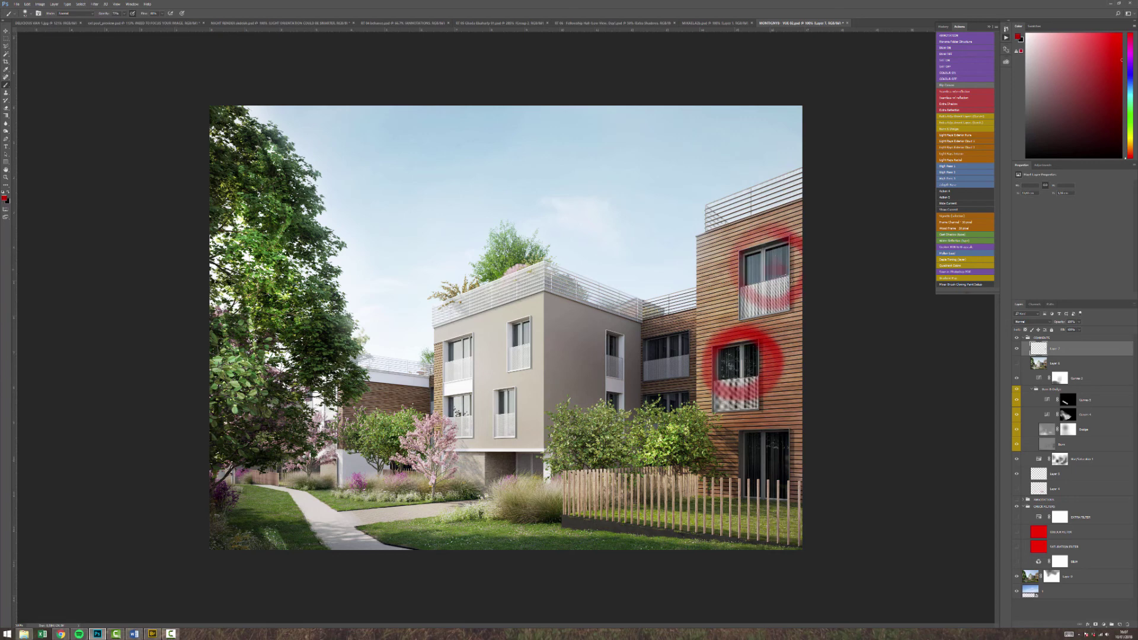
{"action": "scroll", "coordinate": [506, 329], "scroll_direction": "up", "scroll_amount": 1}
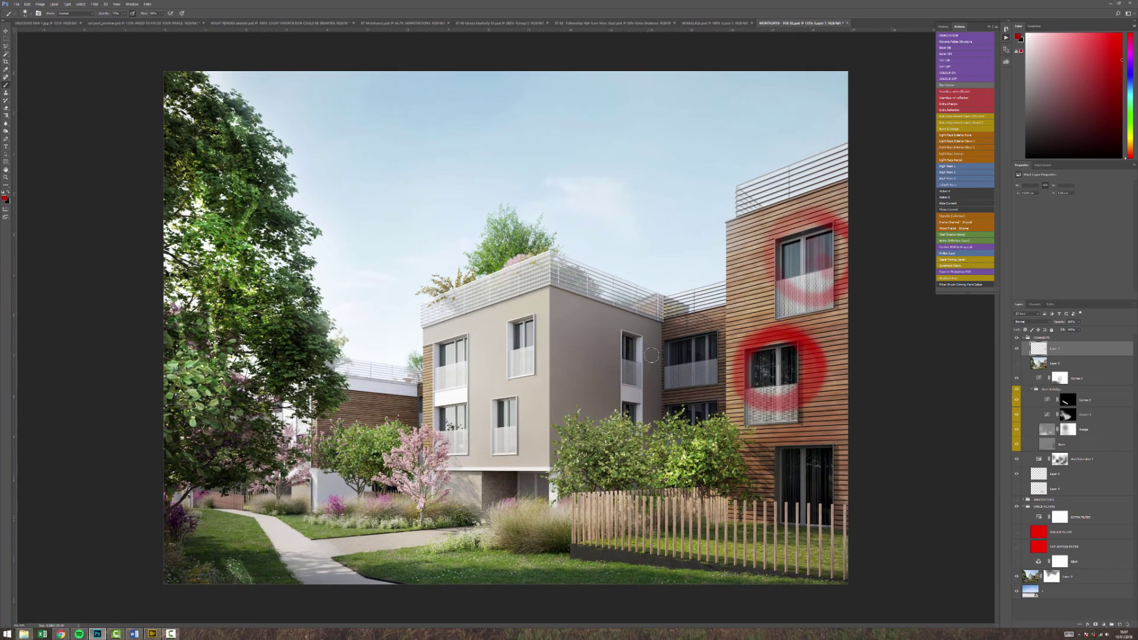
Erase all the red window marks from the annotation layer by selecting the whole canvas and deleting its contents
{"action": "key", "text": "ctrl+a"}
{"action": "key", "text": "Delete"}
{"action": "key", "text": "z"}
{"action": "left_click", "coordinate": [703, 390], "text": "alt"}
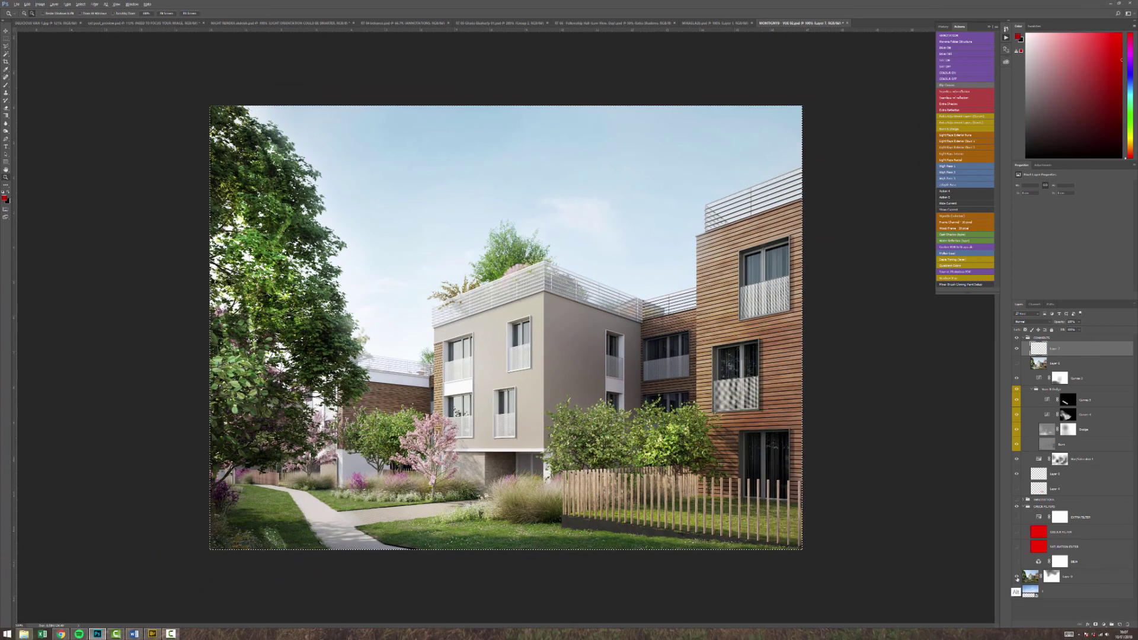
Compare the original rendering with the corrected image by repeatedly isolating the base rendering layer and restoring all other layers
{"action": "left_click", "coordinate": [1017, 576], "text": "alt"}
{"action": "left_click", "coordinate": [1017, 578], "text": "alt"}
{"action": "left_click", "coordinate": [1016, 581], "text": "alt"}
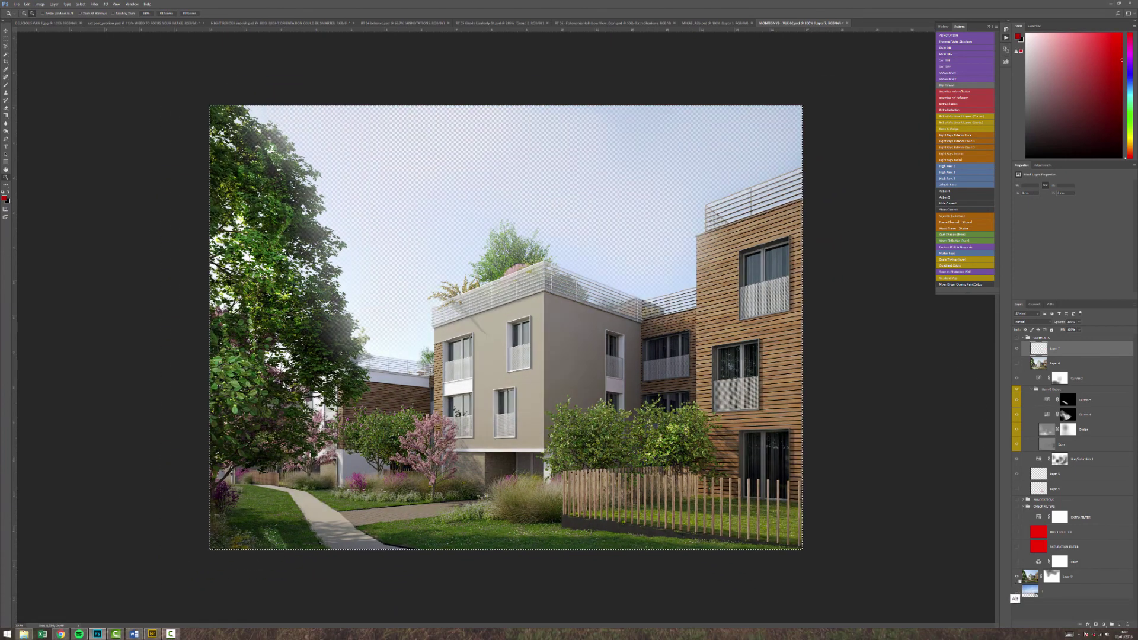
{"action": "left_click", "coordinate": [1014, 583], "text": "alt"}
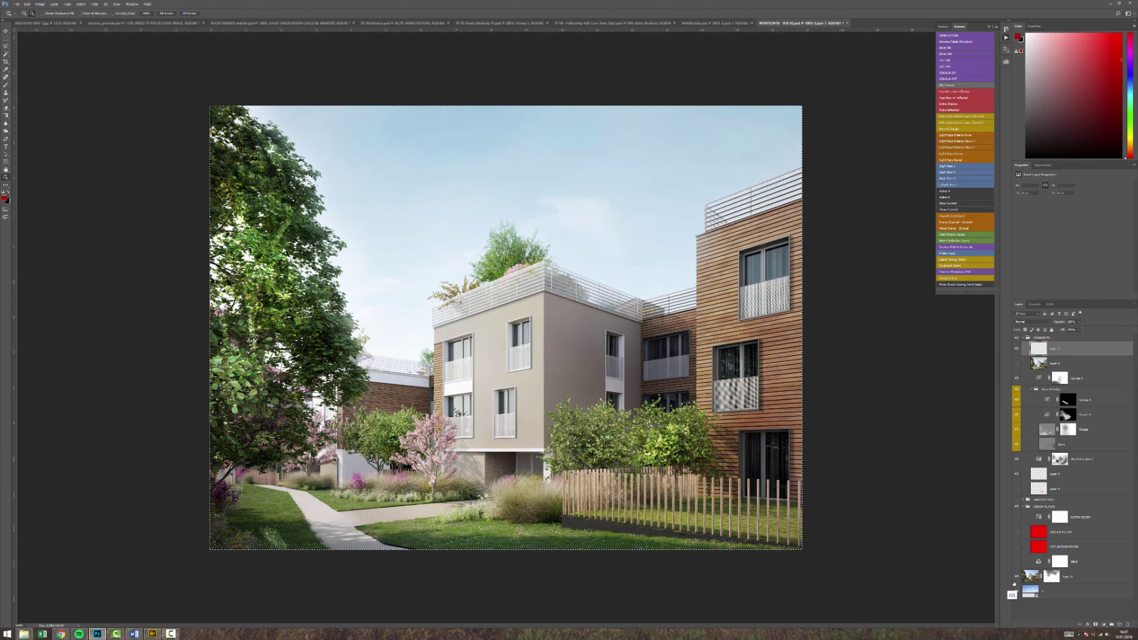
{"action": "left_click", "coordinate": [1012, 583], "text": "alt"}
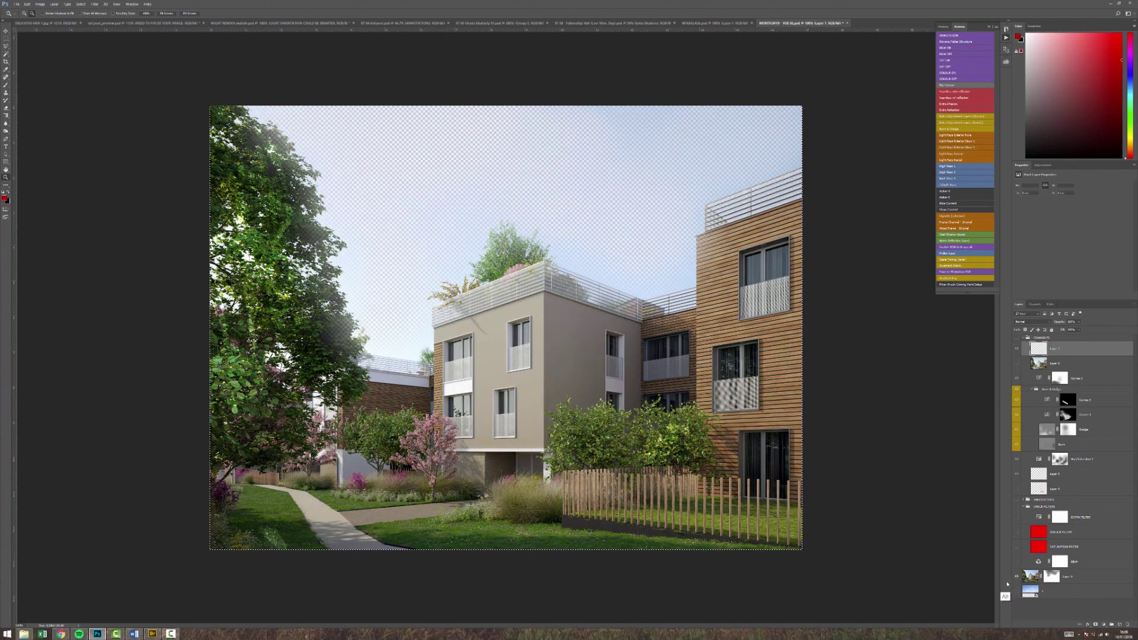
{"action": "left_click", "coordinate": [1013, 579], "text": "alt"}
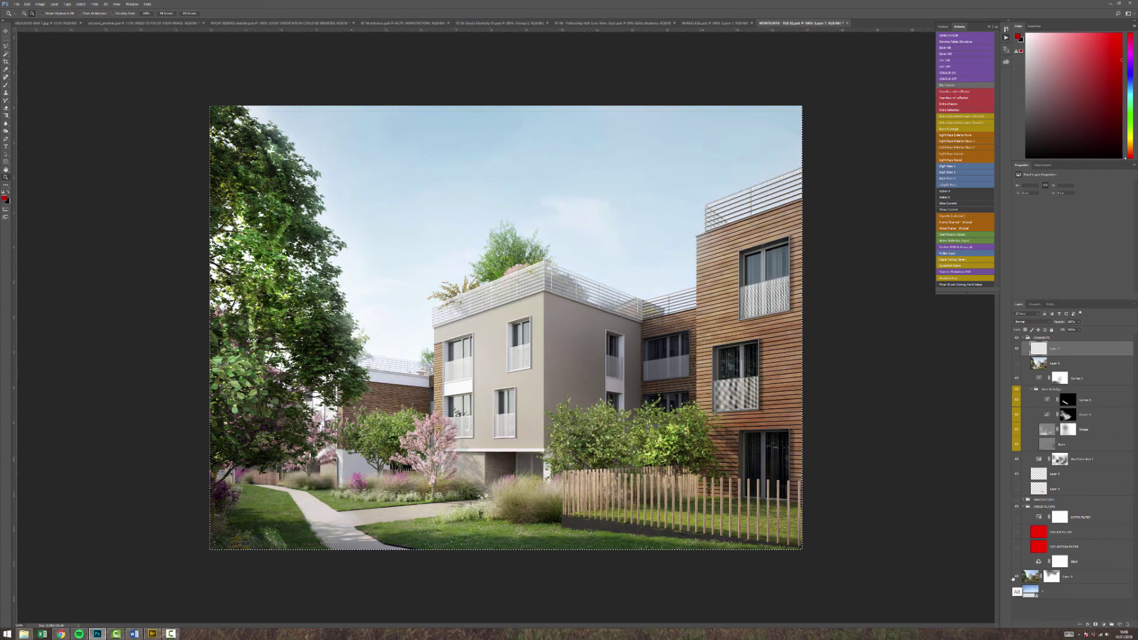
{"action": "left_click", "coordinate": [1014, 579], "text": "alt"}
{"action": "left_click", "coordinate": [1016, 580], "text": "alt"}
{"action": "left_click", "coordinate": [1017, 581], "text": "alt"}
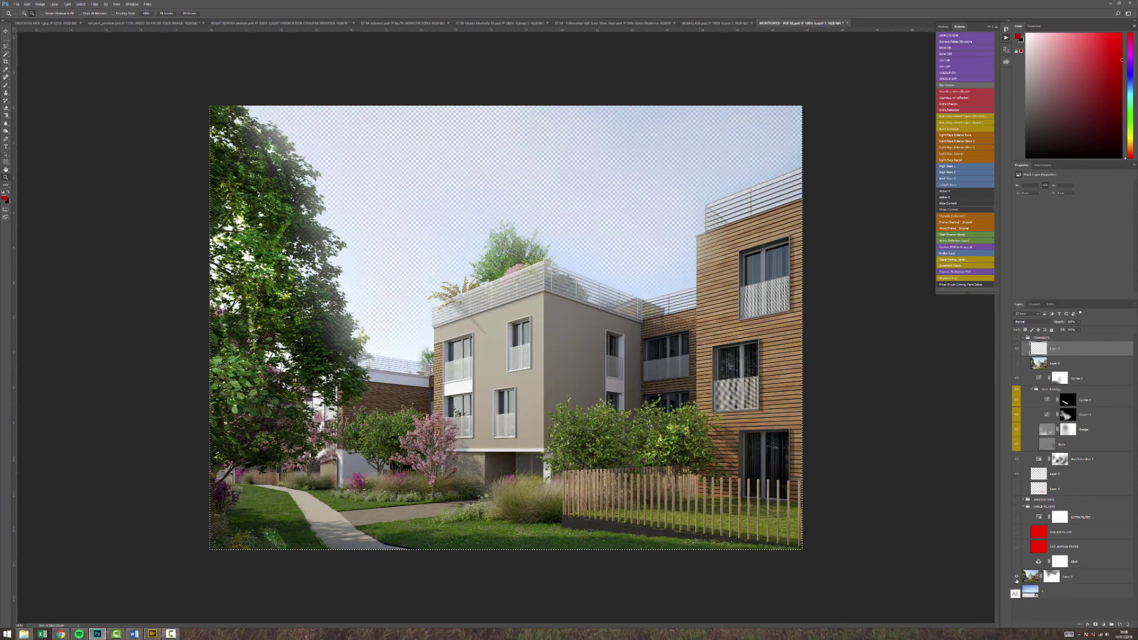
{"action": "left_click", "coordinate": [1016, 580], "text": "alt"}
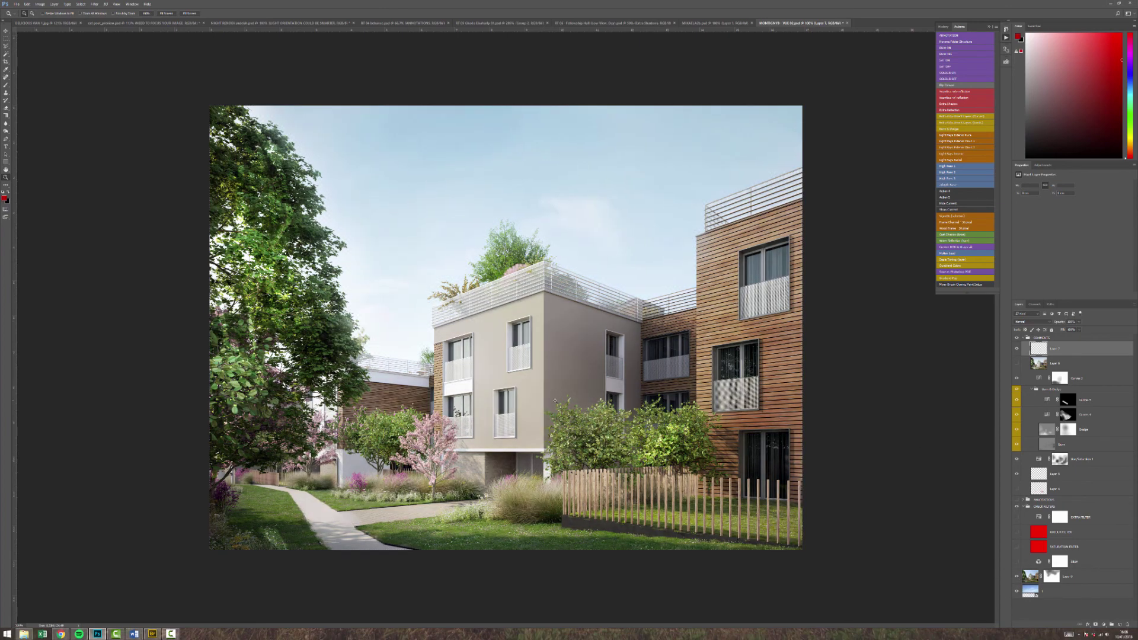
{"action": "left_click", "coordinate": [587, 388], "text": "alt"}
{"action": "left_click", "coordinate": [640, 377]}
{"action": "left_click", "coordinate": [554, 410], "text": "alt"}
{"action": "left_click", "coordinate": [629, 362]}
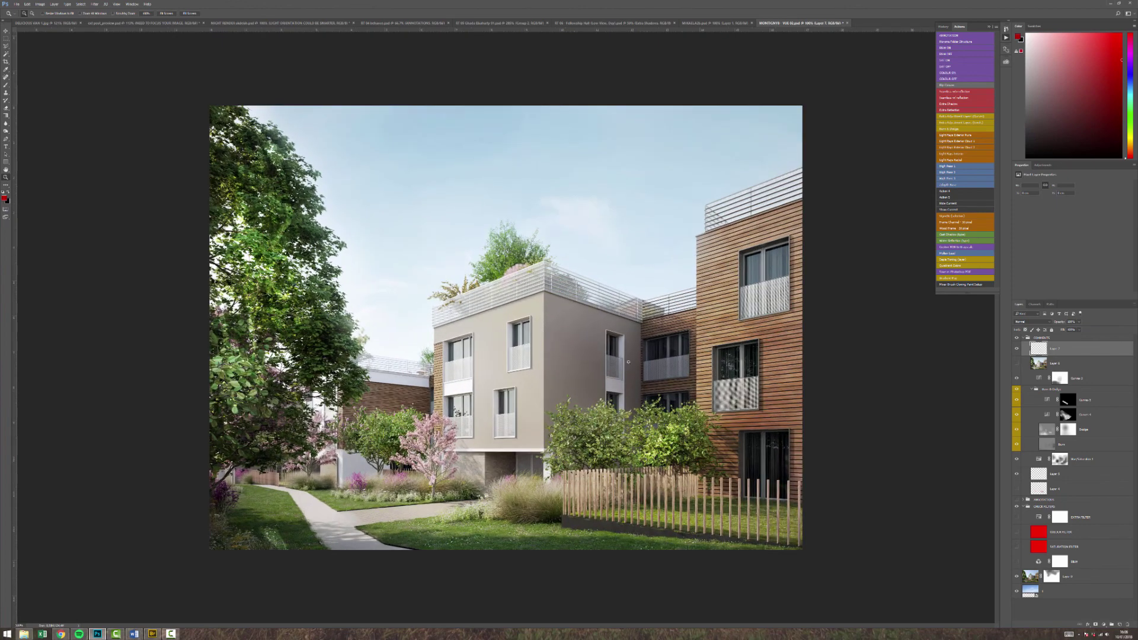